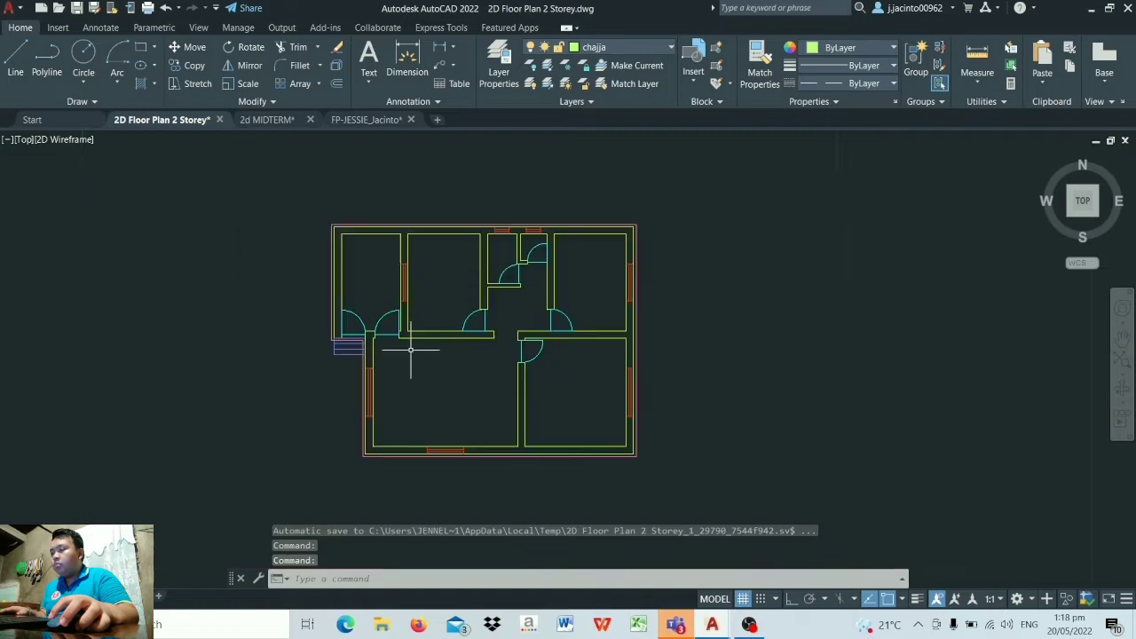
- Turn off the current layer, chajja
{"action": "scroll", "coordinate": [408, 350], "scroll_direction": "up", "scroll_amount": 2}
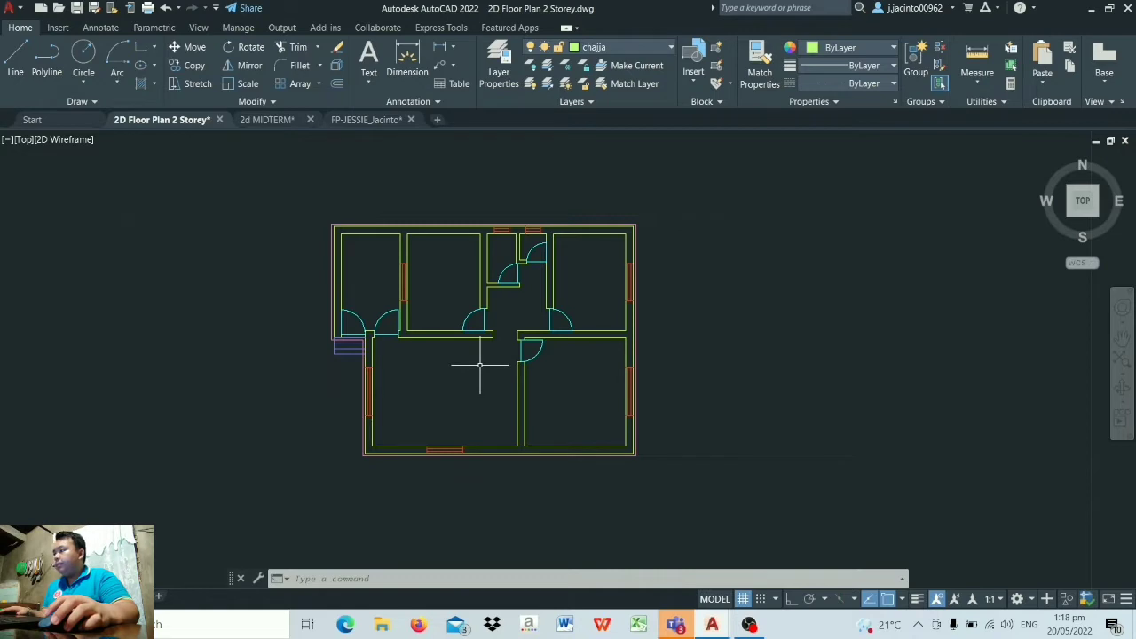
{"action": "left_click", "coordinate": [529, 48]}
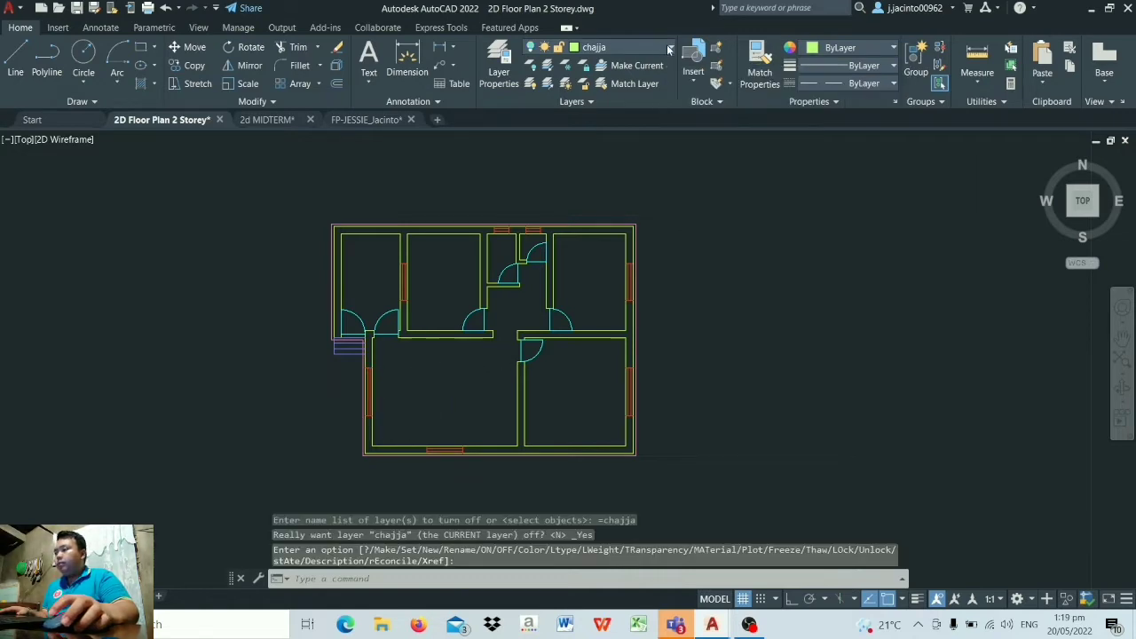
{"action": "left_click", "coordinate": [670, 49]}
{"action": "left_click", "coordinate": [536, 86]}
{"action": "left_click", "coordinate": [536, 86]}
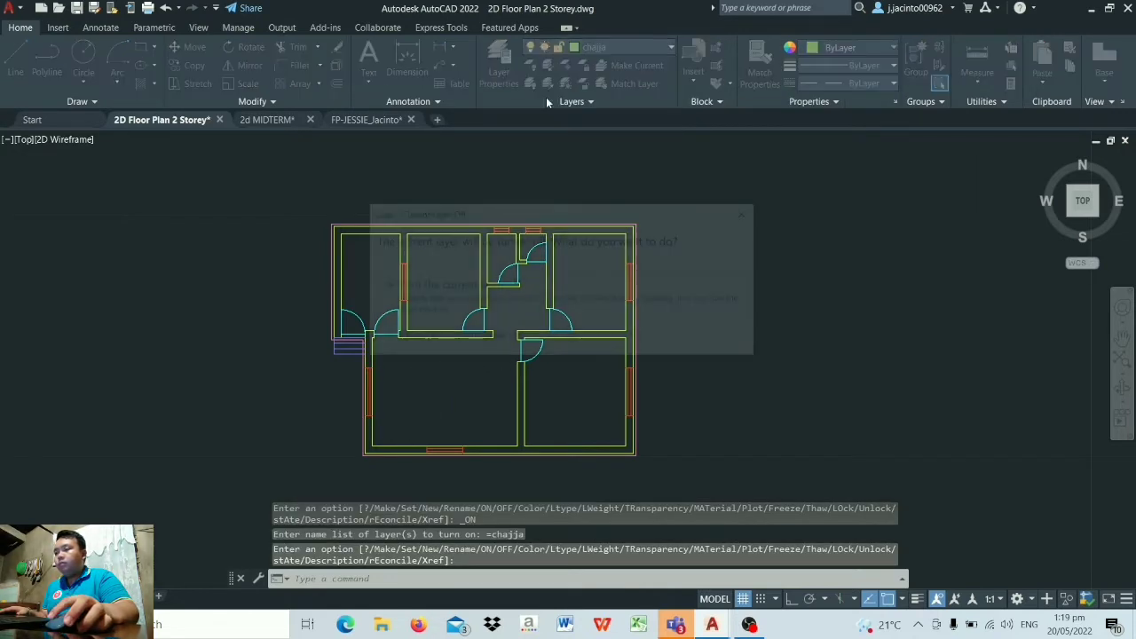
{"action": "left_click", "coordinate": [440, 286]}
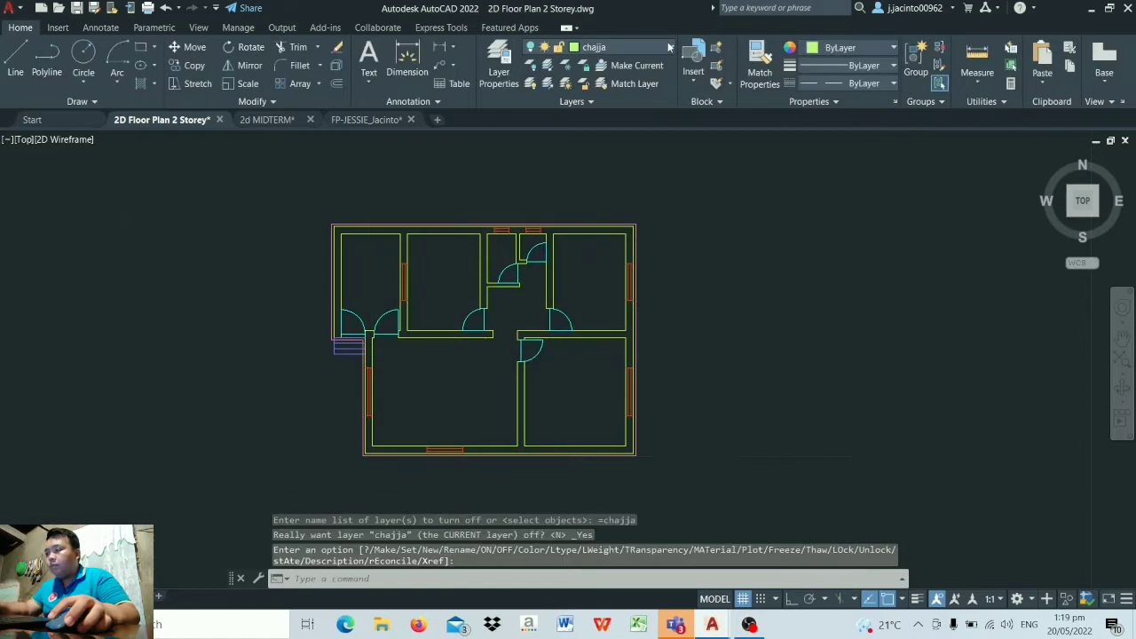
{"action": "left_click", "coordinate": [670, 47]}
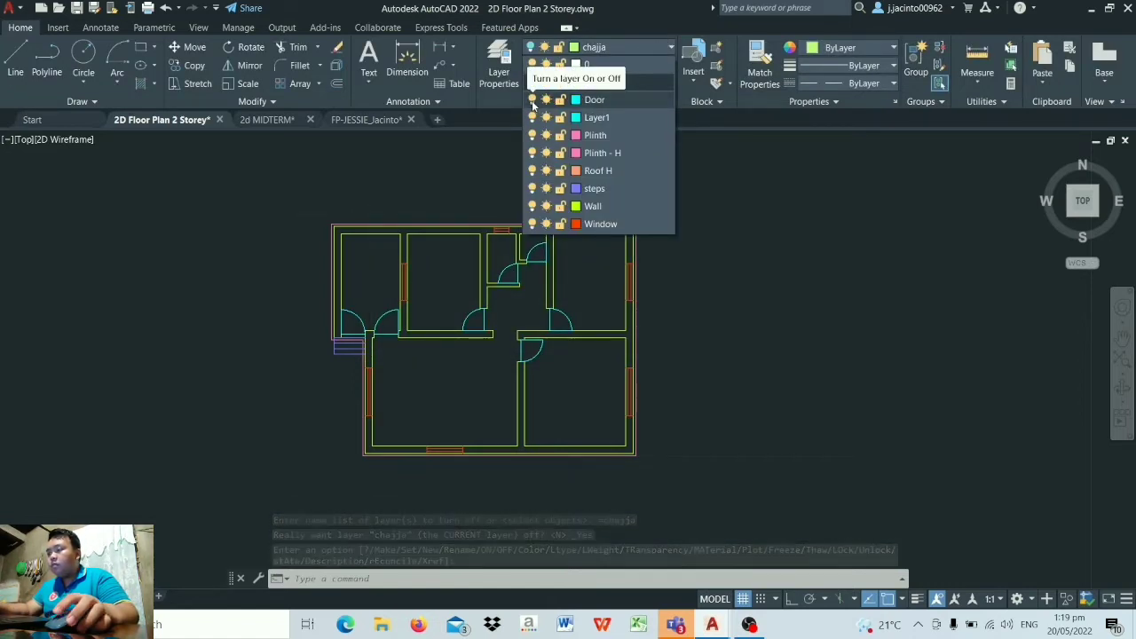
- Turn off layers 0, Door, Layer1, Plinth, Plinth - H, Roof H, steps and Window, and make Wall the current layer
{"action": "left_click", "coordinate": [532, 100]}
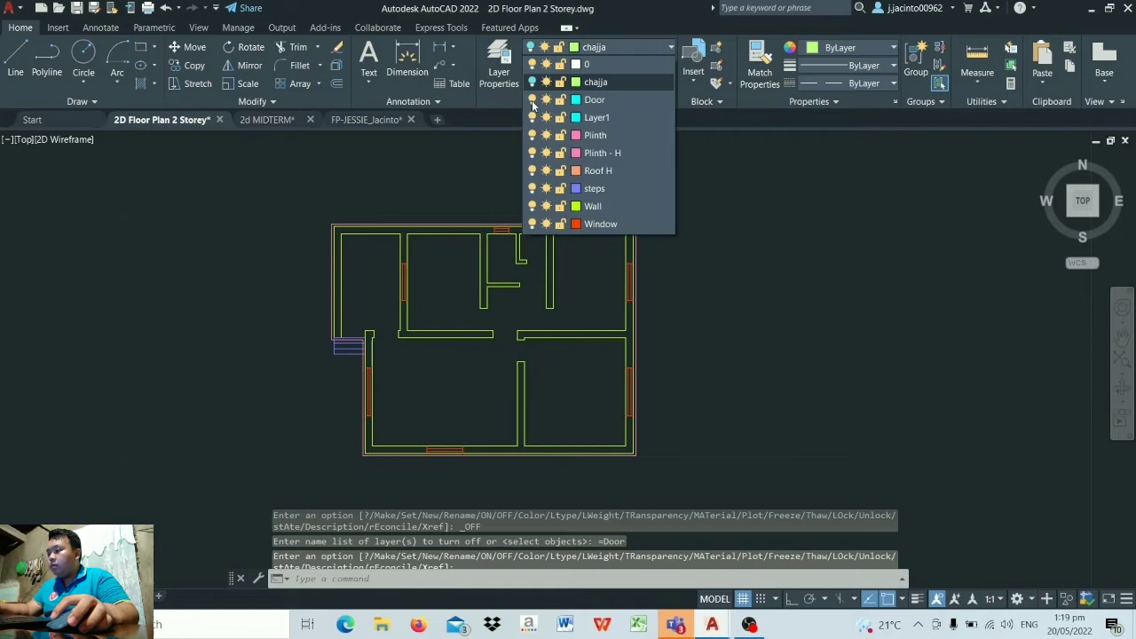
{"action": "left_click", "coordinate": [531, 135]}
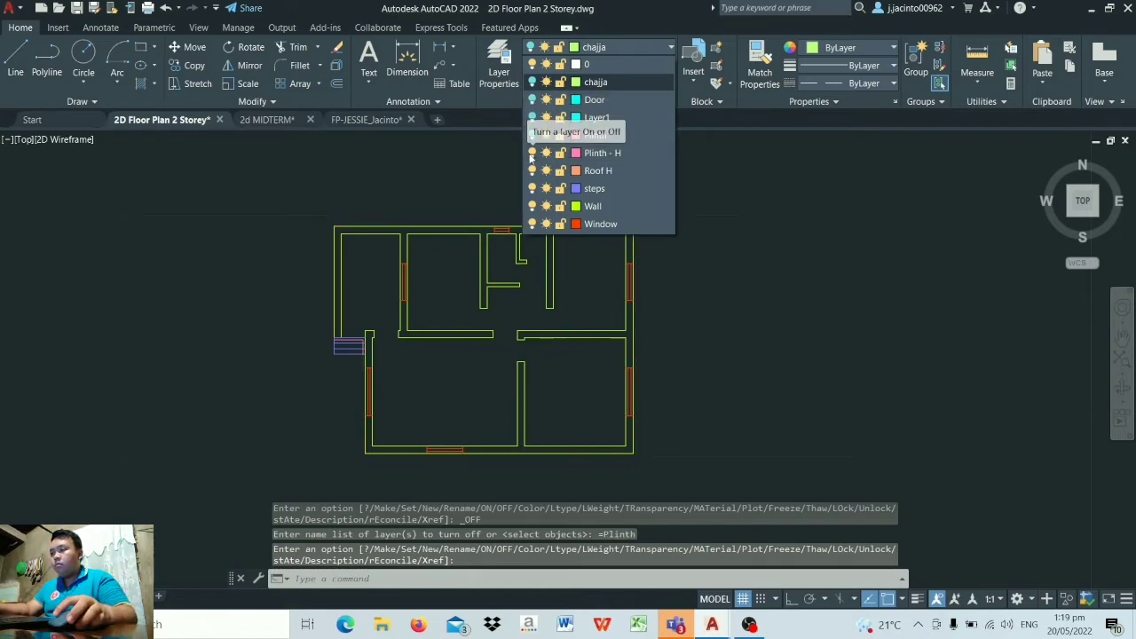
{"action": "left_click", "coordinate": [532, 188]}
{"action": "left_click", "coordinate": [531, 224]}
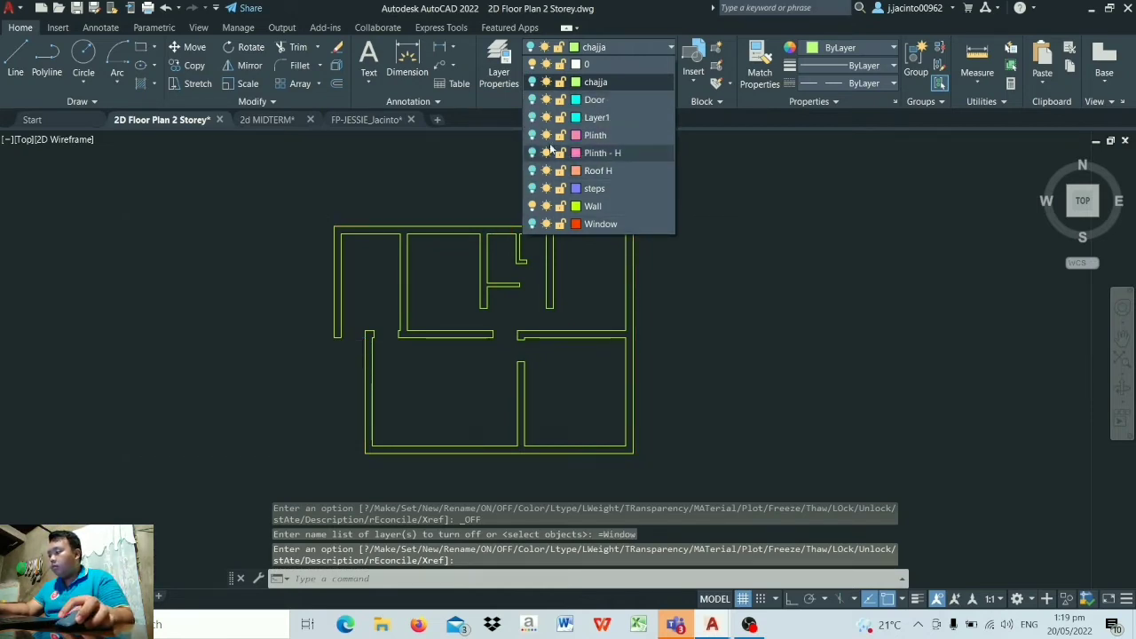
{"action": "left_click", "coordinate": [533, 64]}
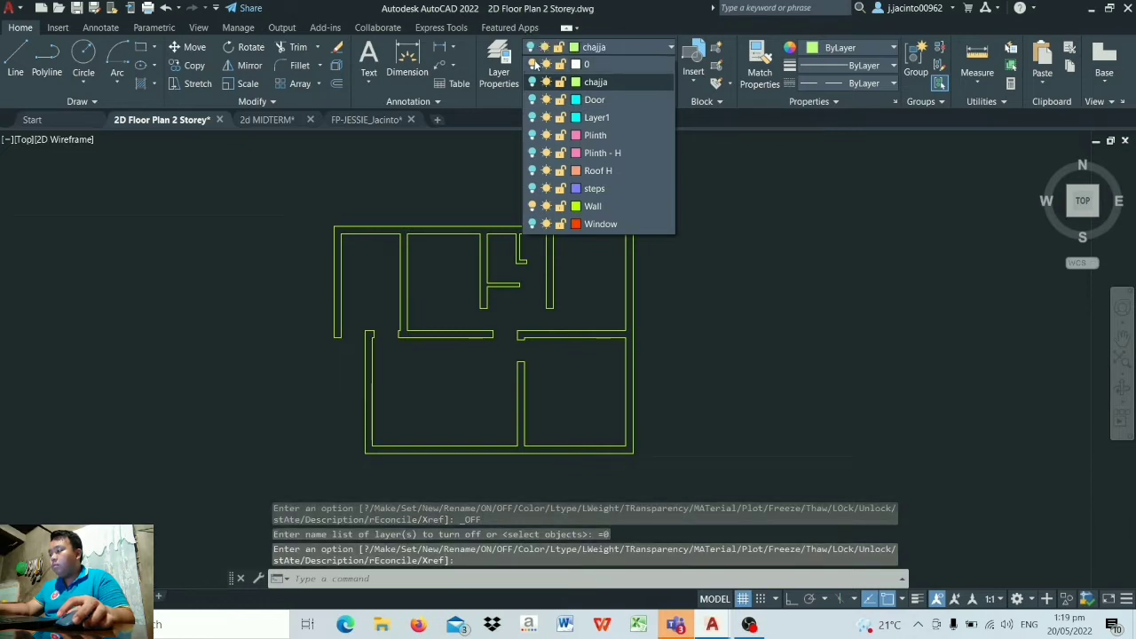
{"action": "left_click", "coordinate": [607, 205]}
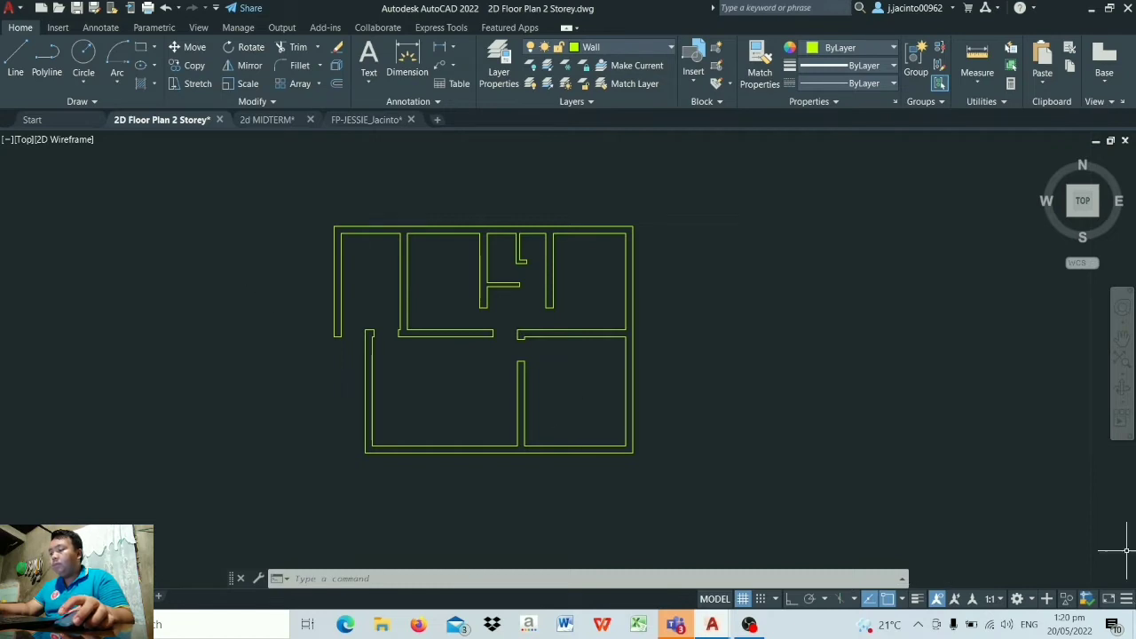
- Switch to the 3D Modeling workspace and show the wall plan in the SE Isometric view
{"action": "left_click", "coordinate": [1025, 599]}
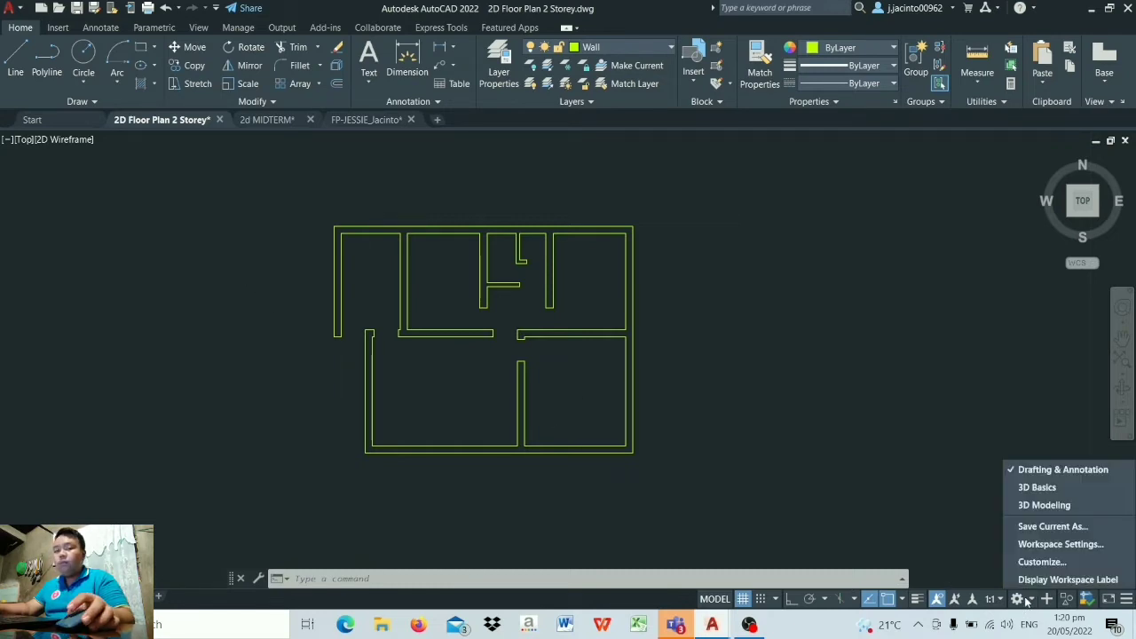
{"action": "left_click", "coordinate": [1035, 510]}
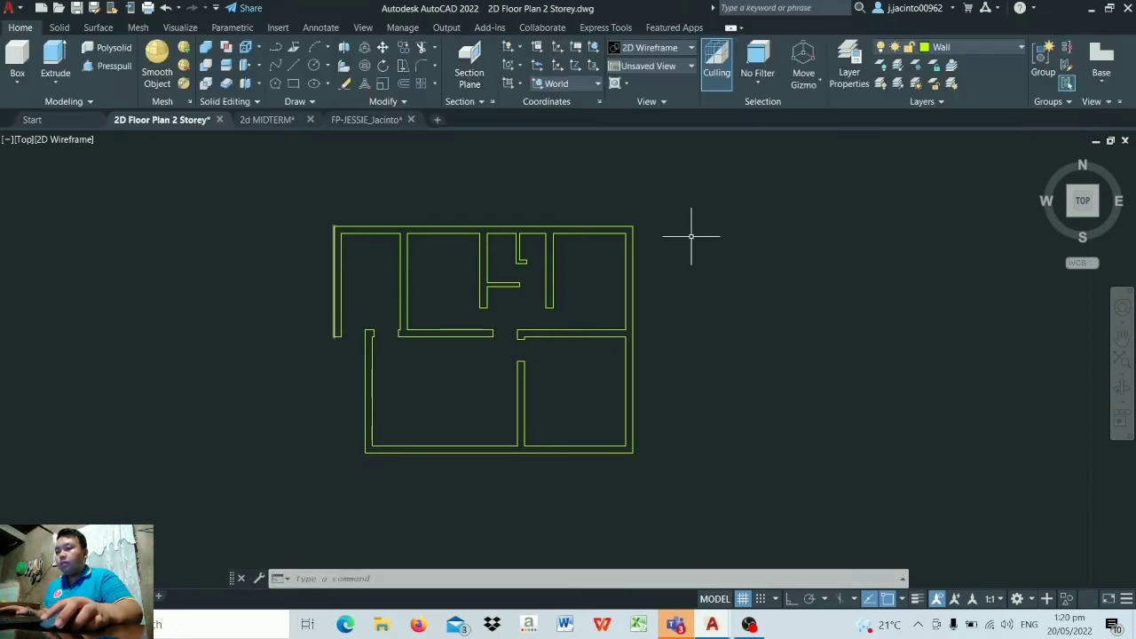
{"action": "left_click", "coordinate": [688, 68]}
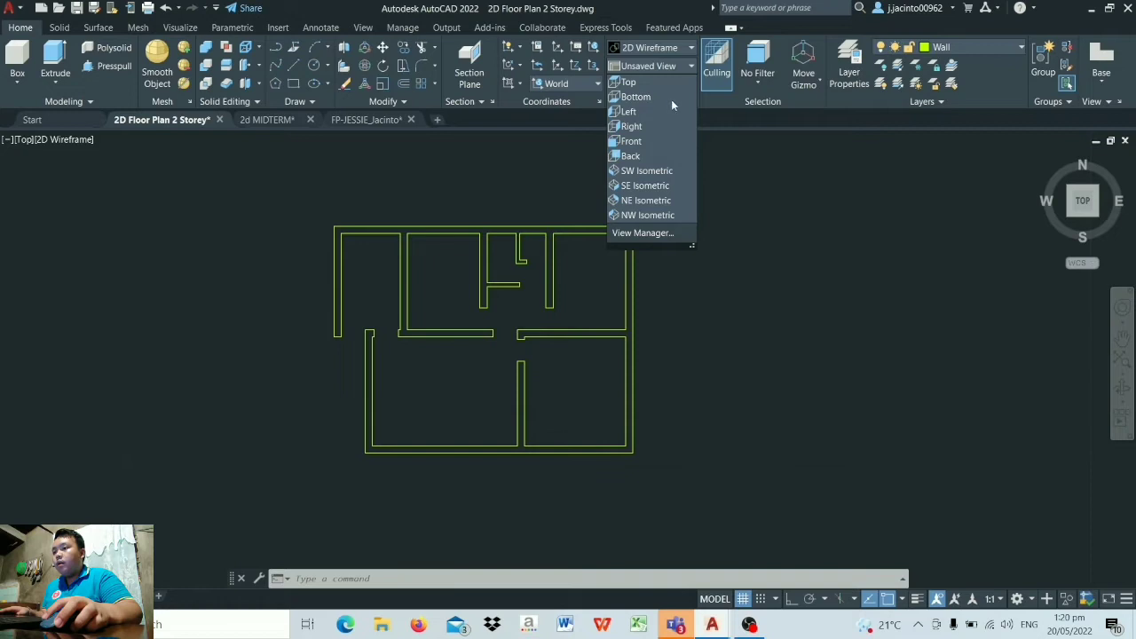
{"action": "left_click", "coordinate": [644, 185]}
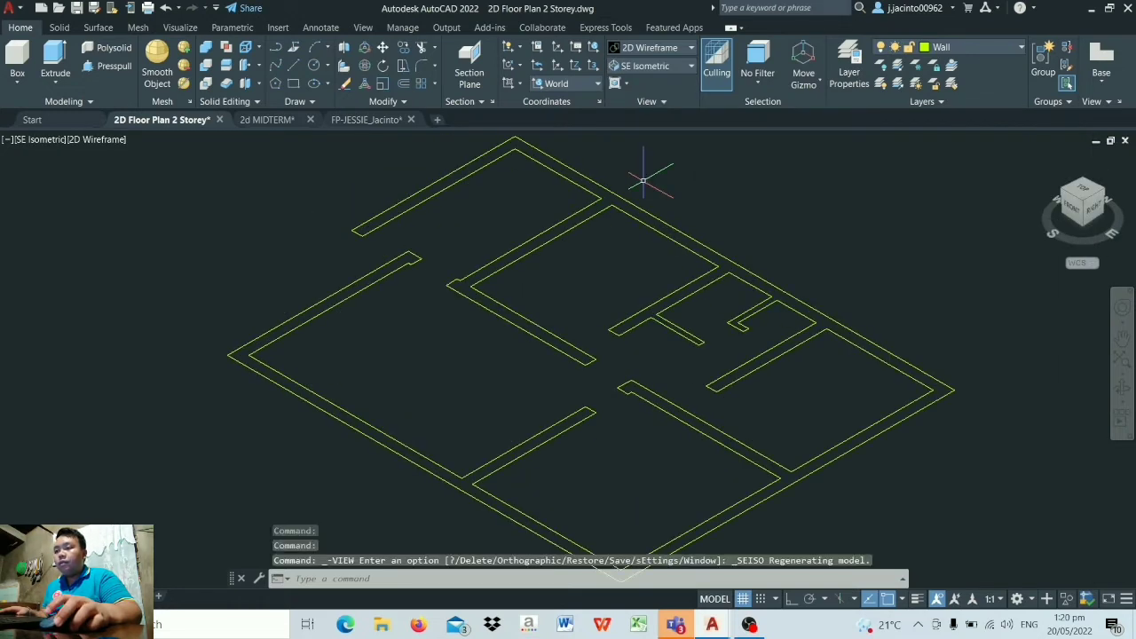
{"action": "scroll", "coordinate": [635, 220], "scroll_direction": "down", "scroll_amount": 2}
{"action": "middle_click_drag", "start_coordinate": [635, 239], "coordinate": [734, 231]}
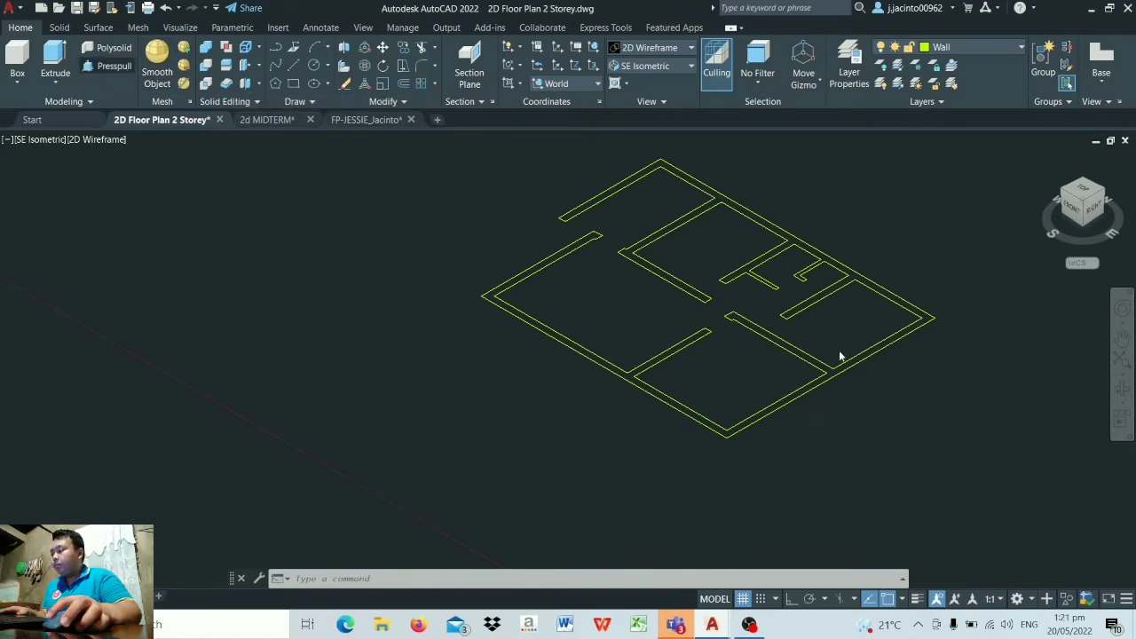
- Presspull the bounded area between the wall lines upward to a height of 3
{"action": "key", "text": "ctrl+shift+e"}
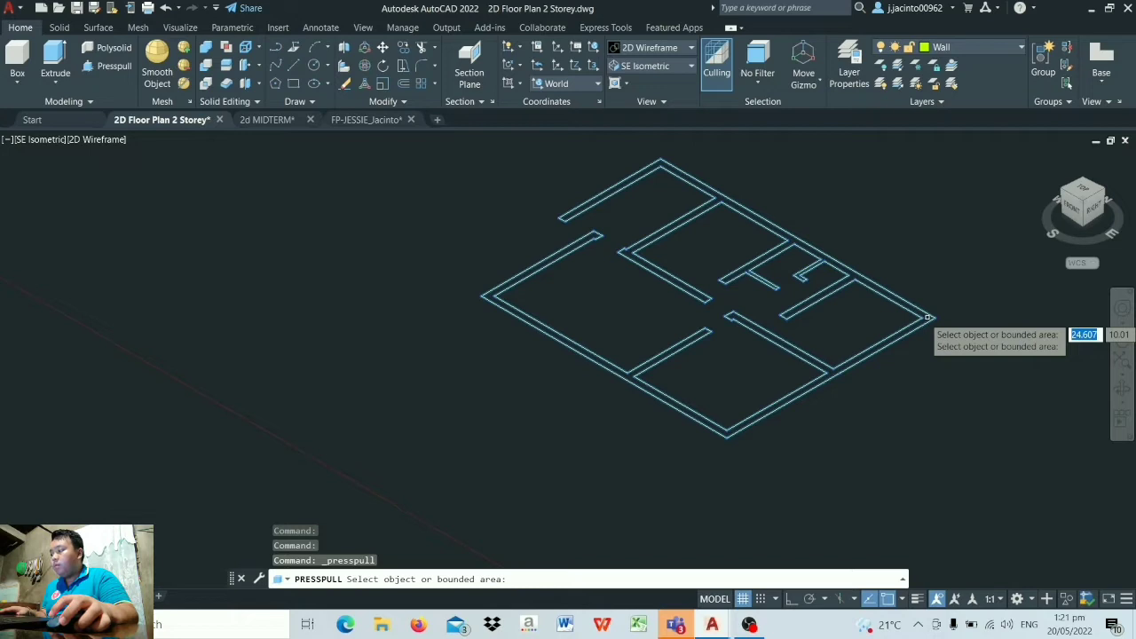
{"action": "left_click", "coordinate": [926, 315]}
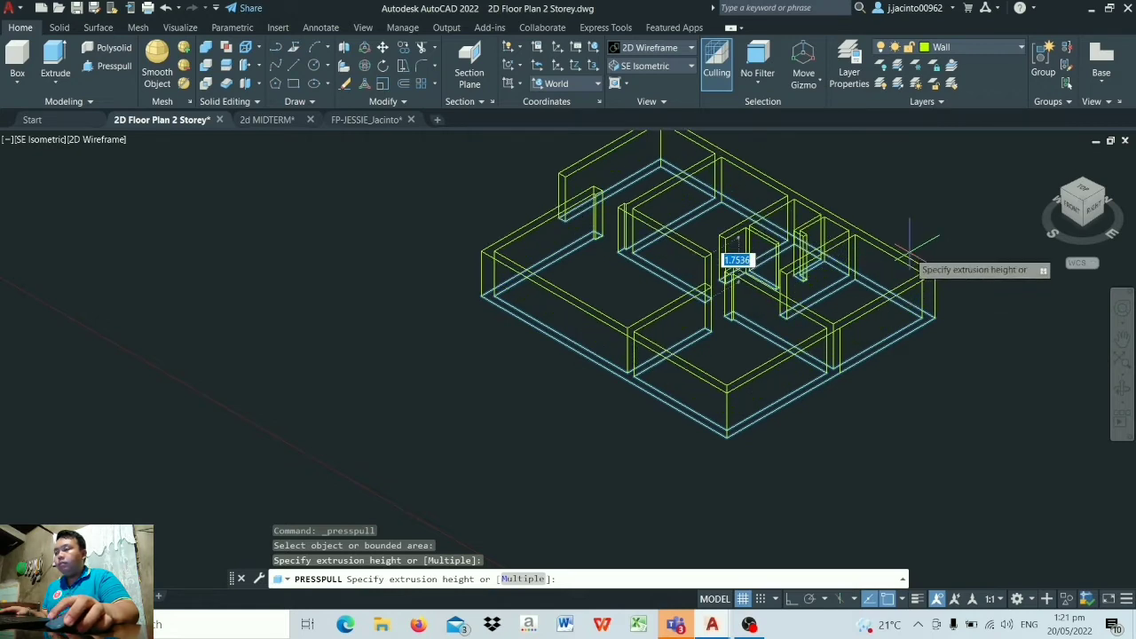
{"action": "type", "text": "3"}
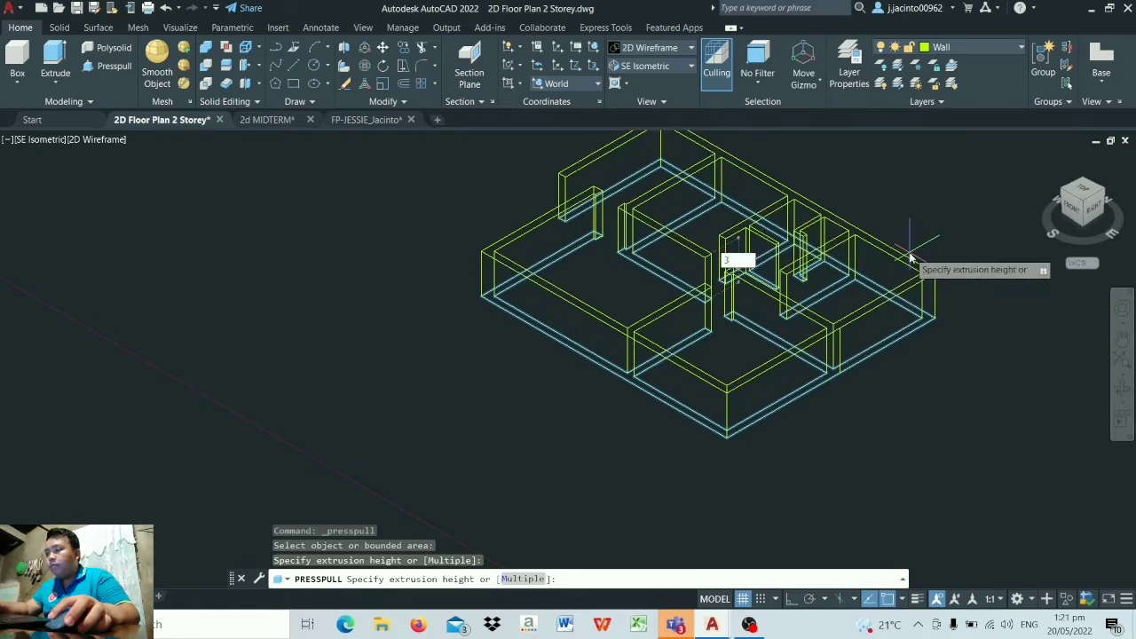
{"action": "key", "text": "Return"}
{"action": "scroll", "coordinate": [911, 253], "scroll_direction": "down", "scroll_amount": 2}
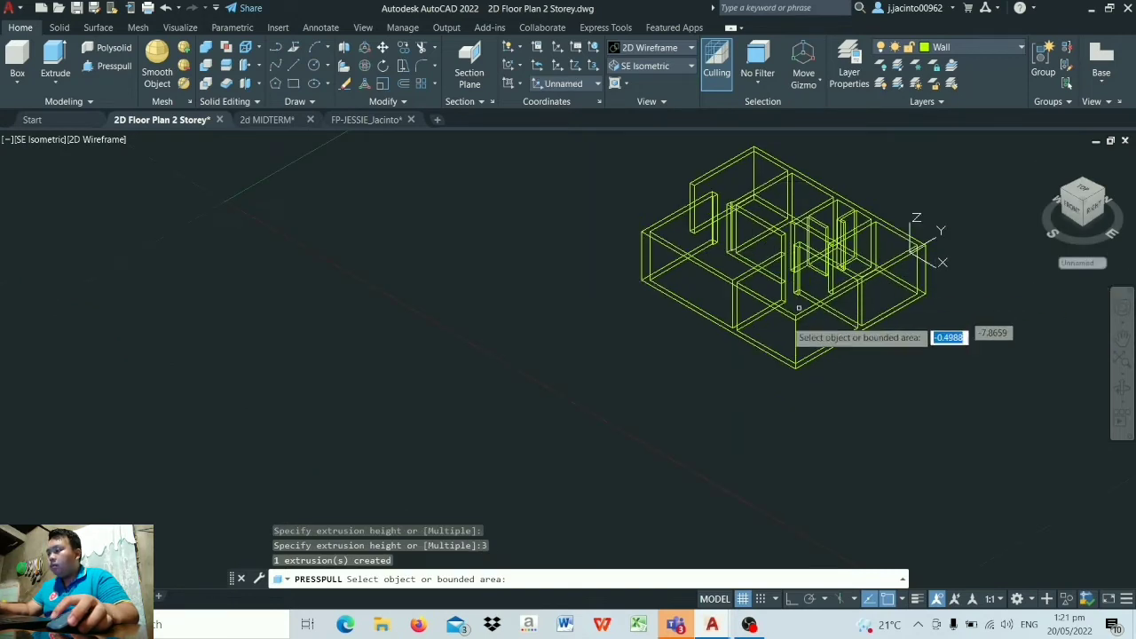
{"action": "middle_click_drag", "start_coordinate": [927, 136], "coordinate": [705, 233]}
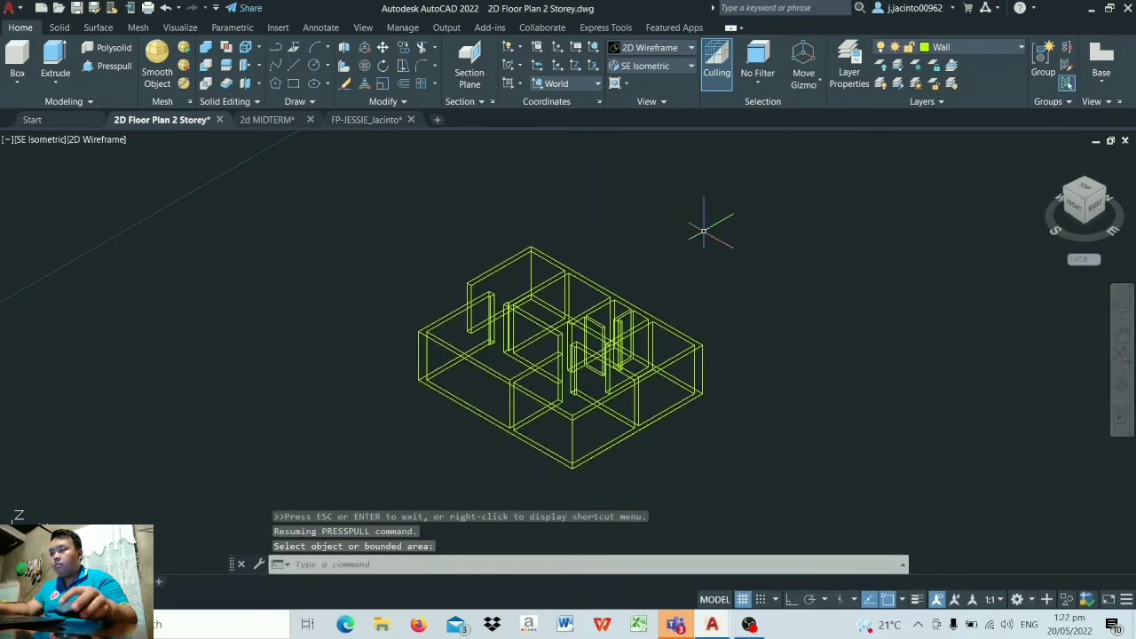
- Display the extruded walls in the Shaded visual style and view the model from the opposite side
{"action": "left_click", "coordinate": [692, 49]}
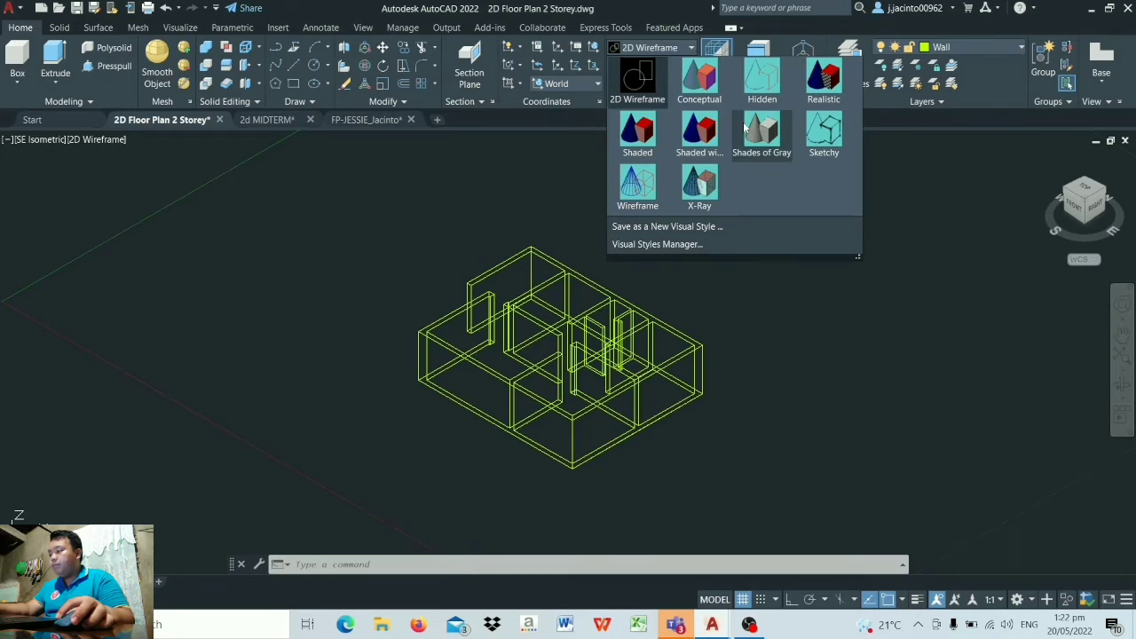
{"action": "left_click", "coordinate": [636, 142]}
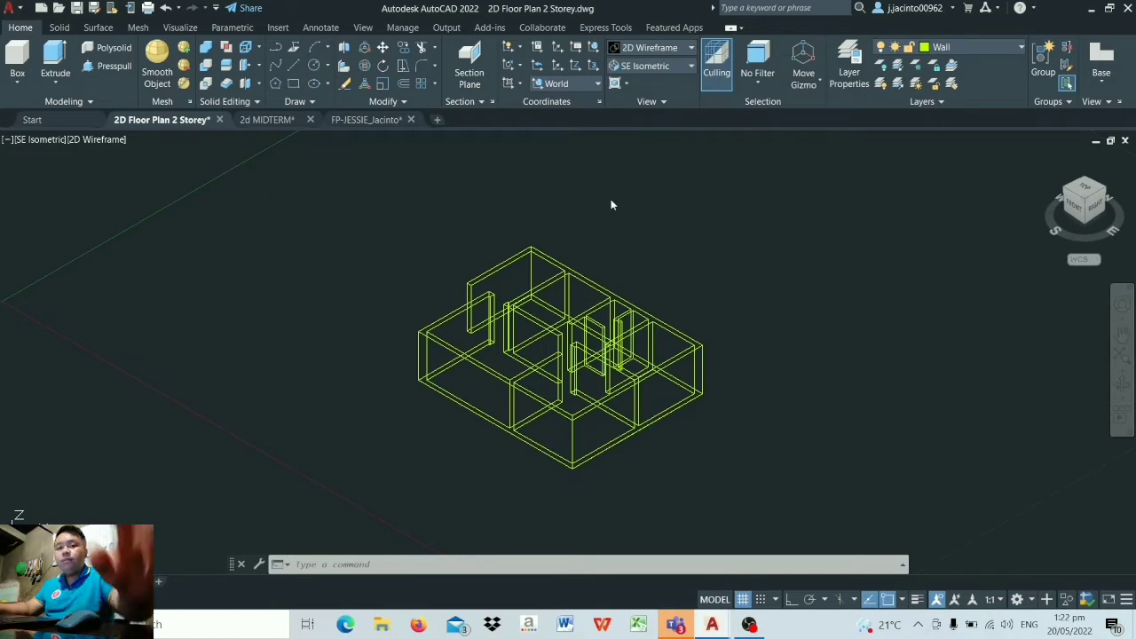
{"action": "left_click", "coordinate": [497, 292]}
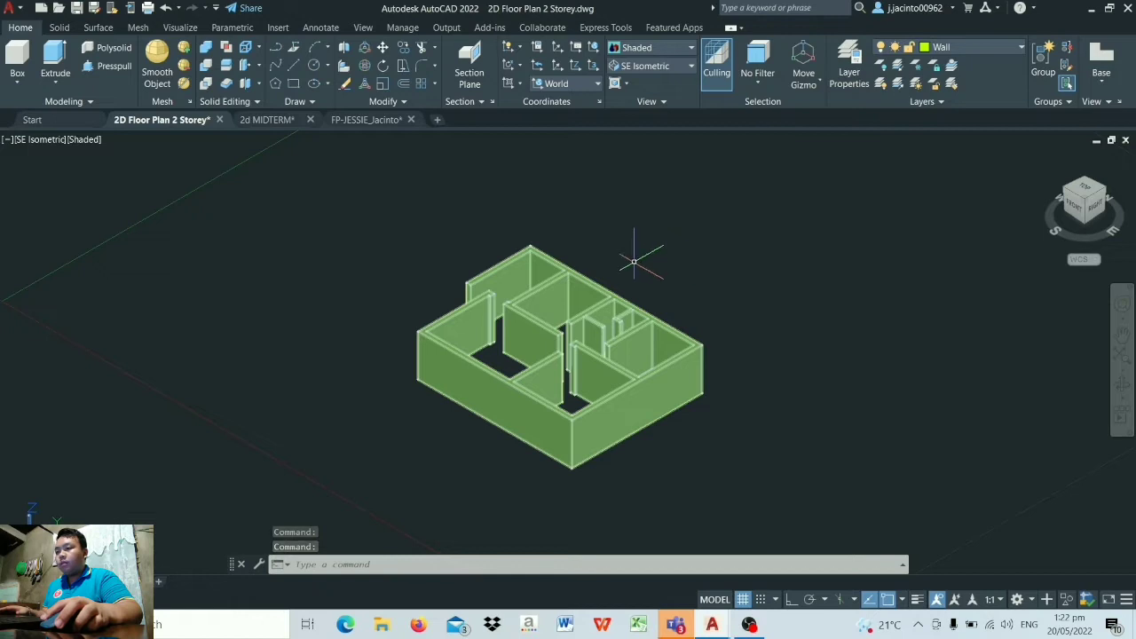
{"action": "middle_click_drag", "start_coordinate": [338, 321], "coordinate": [956, 460], "text": "shift"}
{"action": "right_click", "coordinate": [905, 417]}
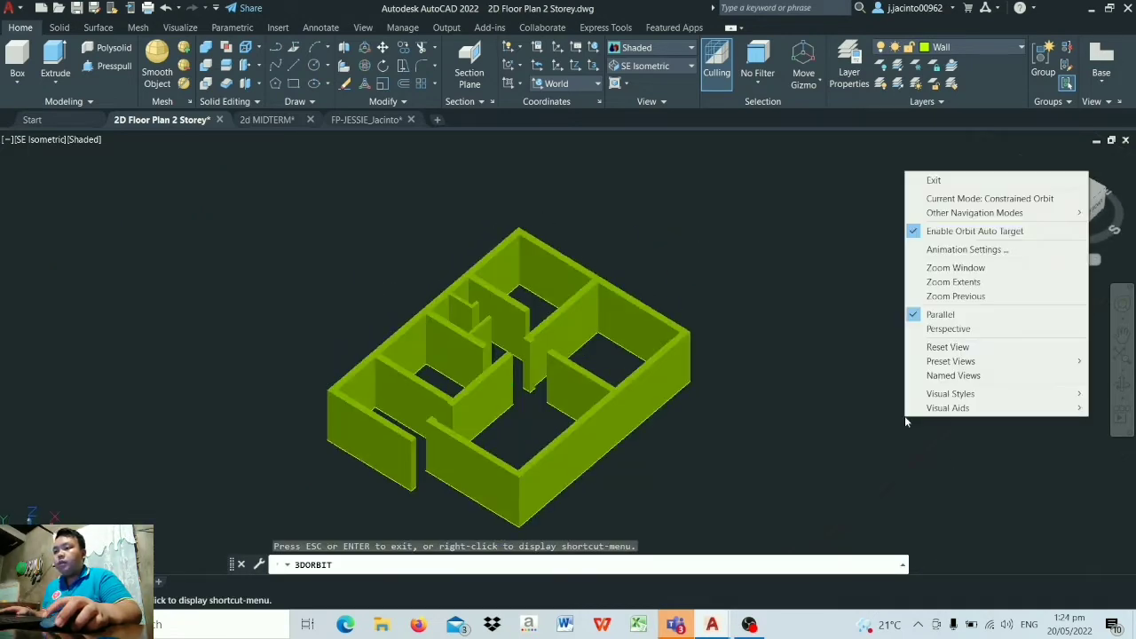
{"action": "left_click", "coordinate": [930, 177]}
- Copy the short top edge of the wall end beside the interior door opening 1 unit straight down, with Ortho on
{"action": "scroll", "coordinate": [452, 363], "scroll_direction": "up", "scroll_amount": 3}
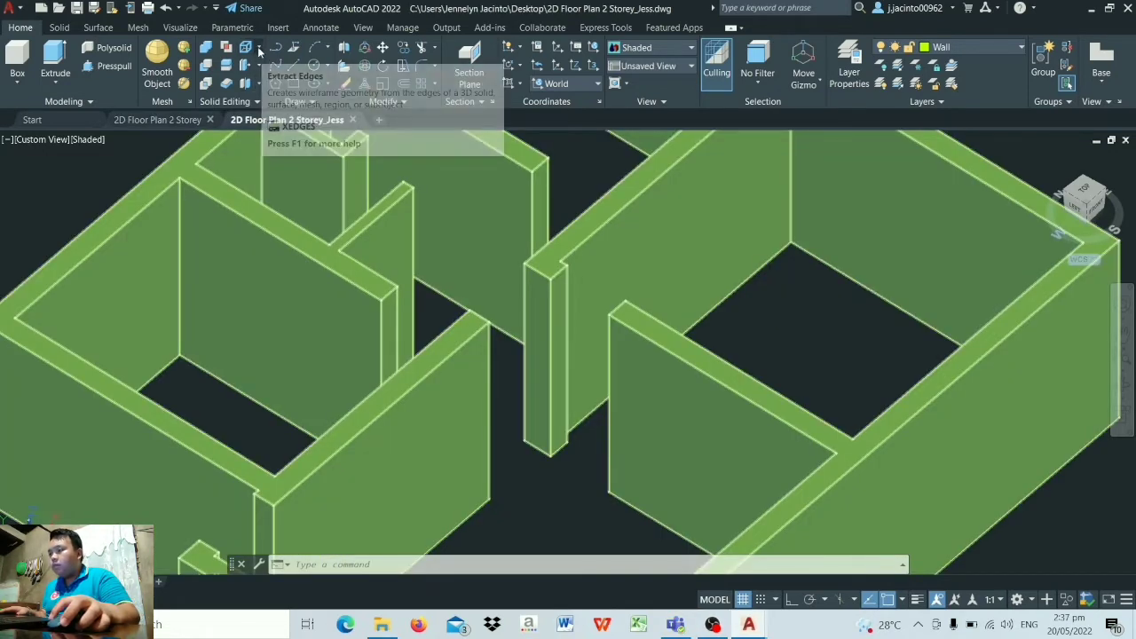
{"action": "left_click", "coordinate": [260, 54]}
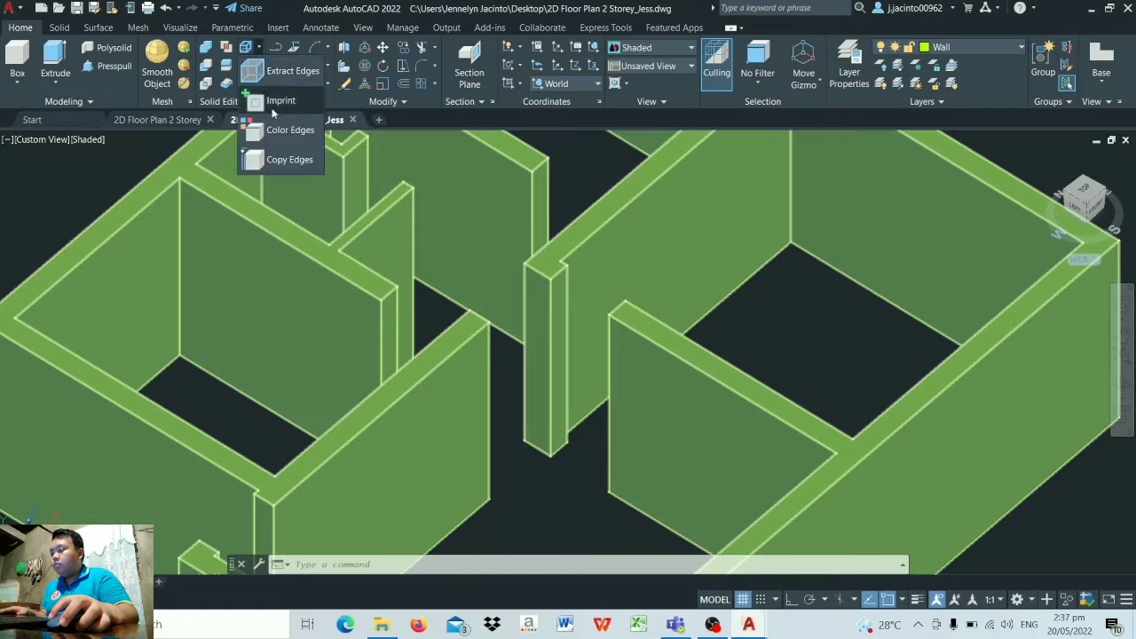
{"action": "left_click", "coordinate": [285, 160]}
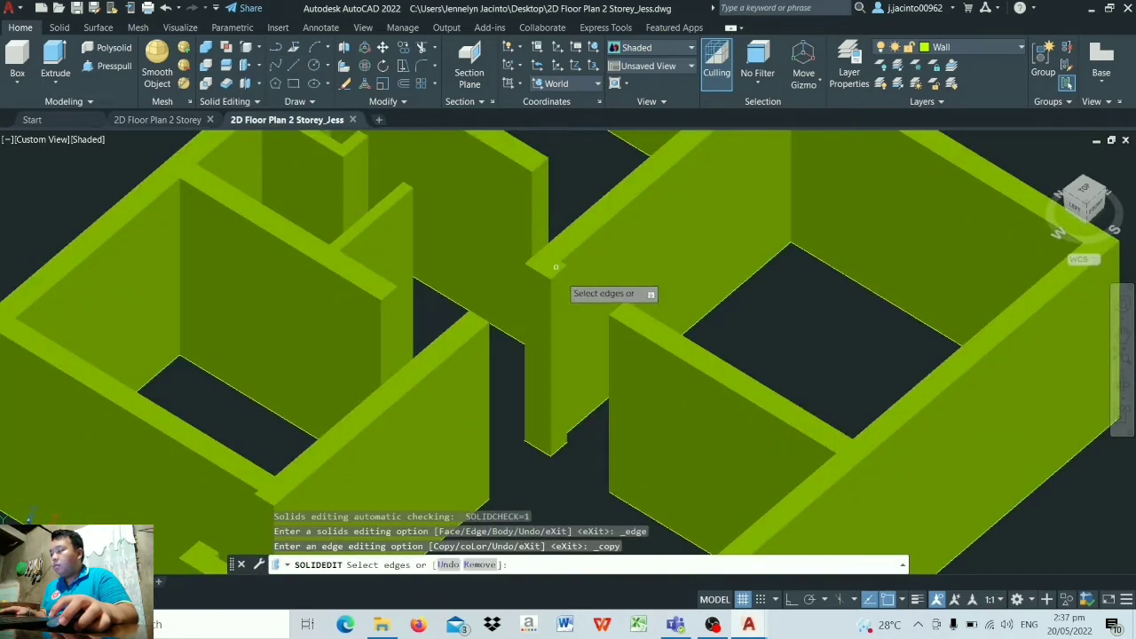
{"action": "scroll", "coordinate": [558, 274], "scroll_direction": "up", "scroll_amount": 2}
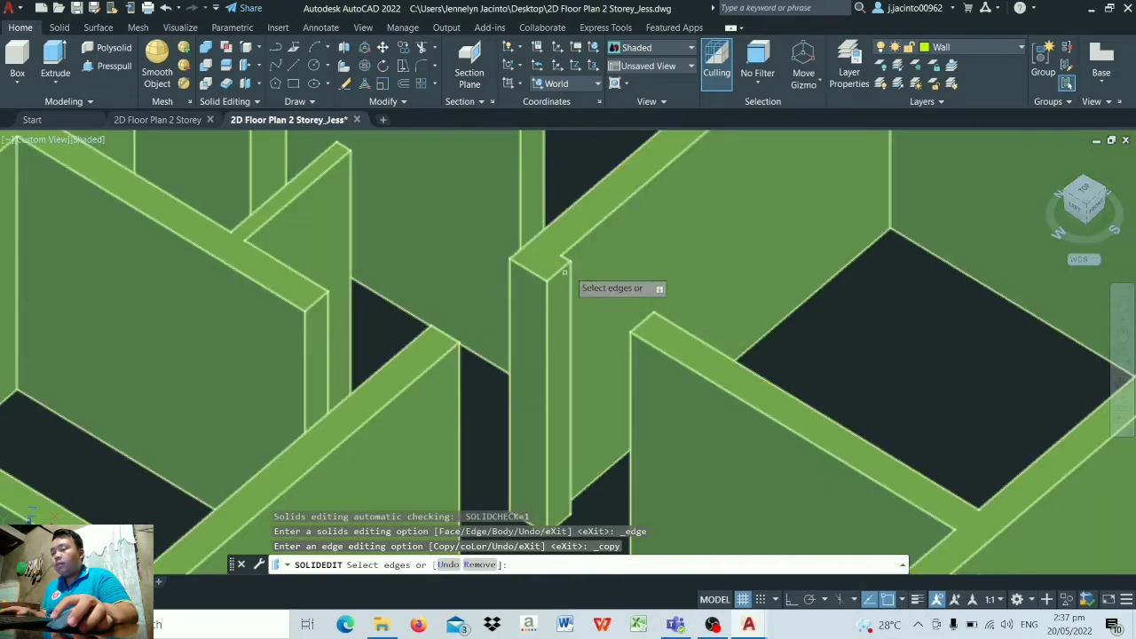
{"action": "left_click", "coordinate": [557, 272]}
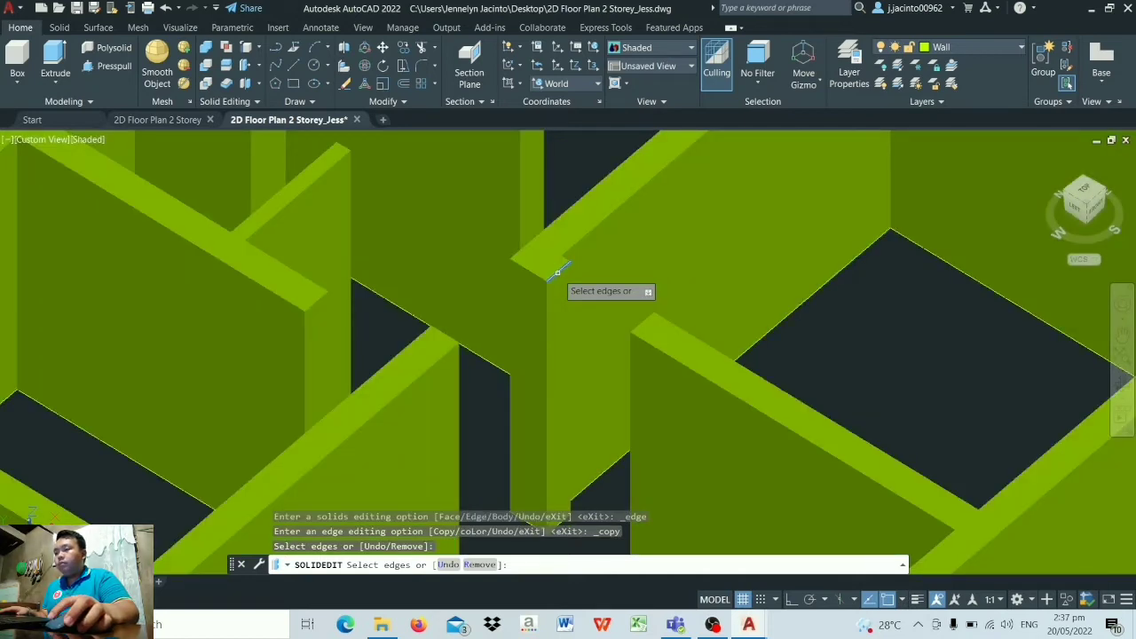
{"action": "key", "text": "Return"}
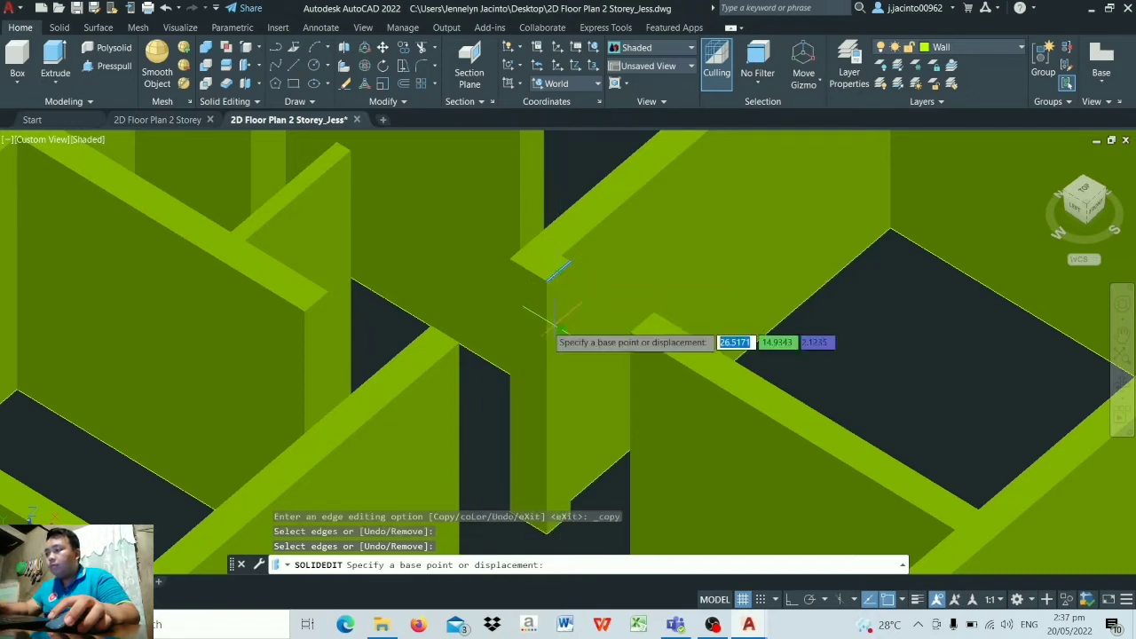
{"action": "left_click", "coordinate": [495, 330]}
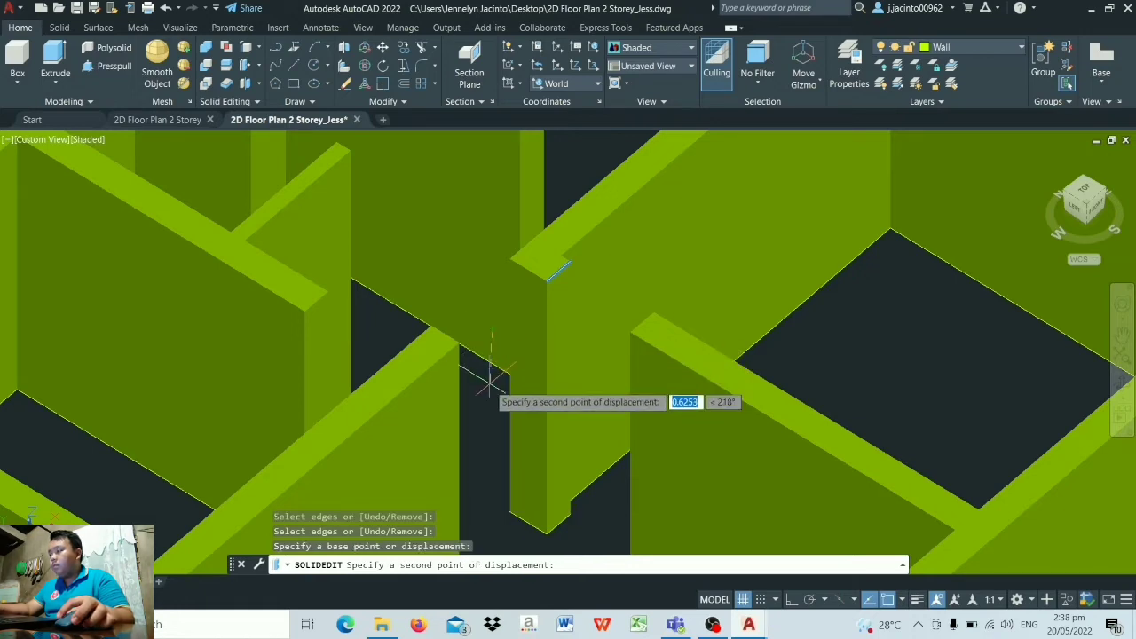
{"action": "key", "text": "F8"}
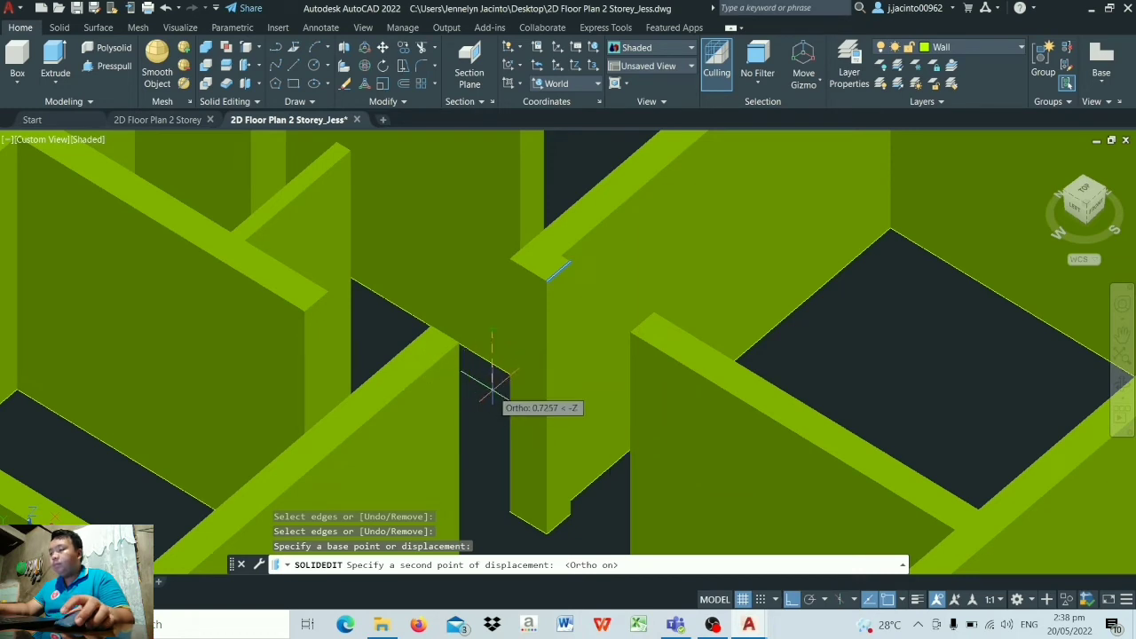
{"action": "type", "text": "1"}
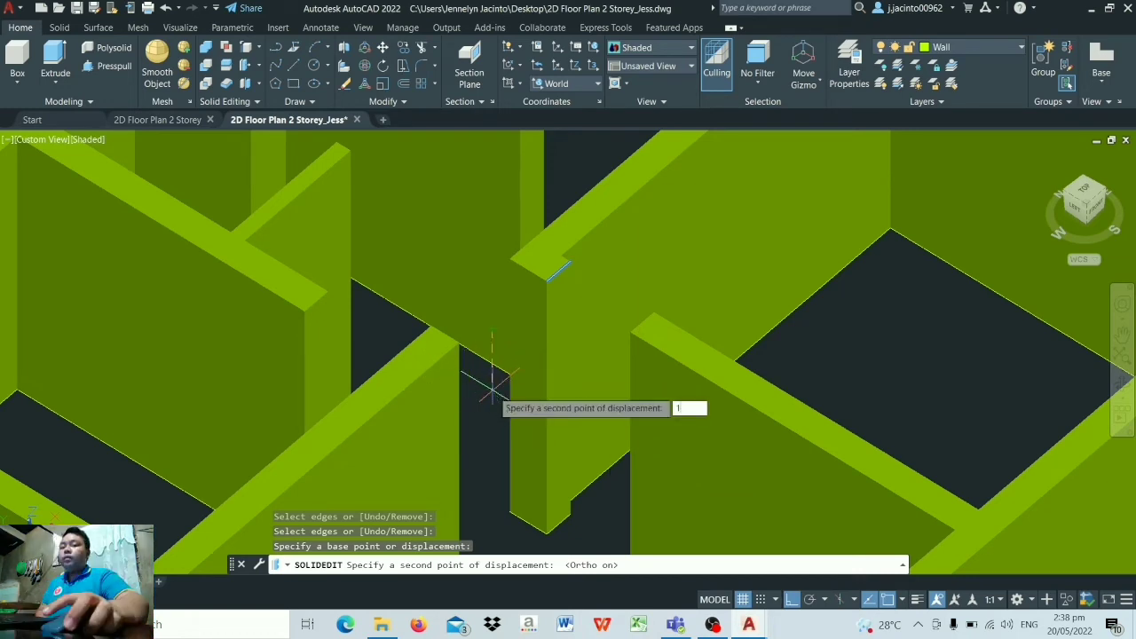
{"action": "key", "text": "Return"}
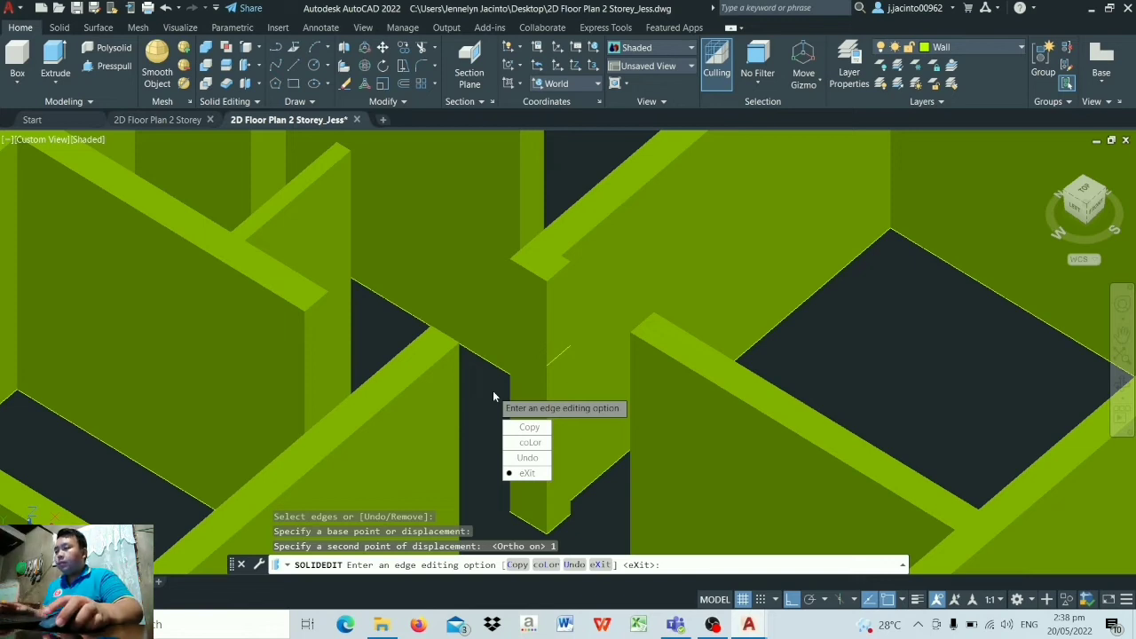
- Copy the short top edge of the wall end at the next interior doorway behind 1 unit straight down
{"action": "type", "text": "C"}
{"action": "key", "text": "Return"}
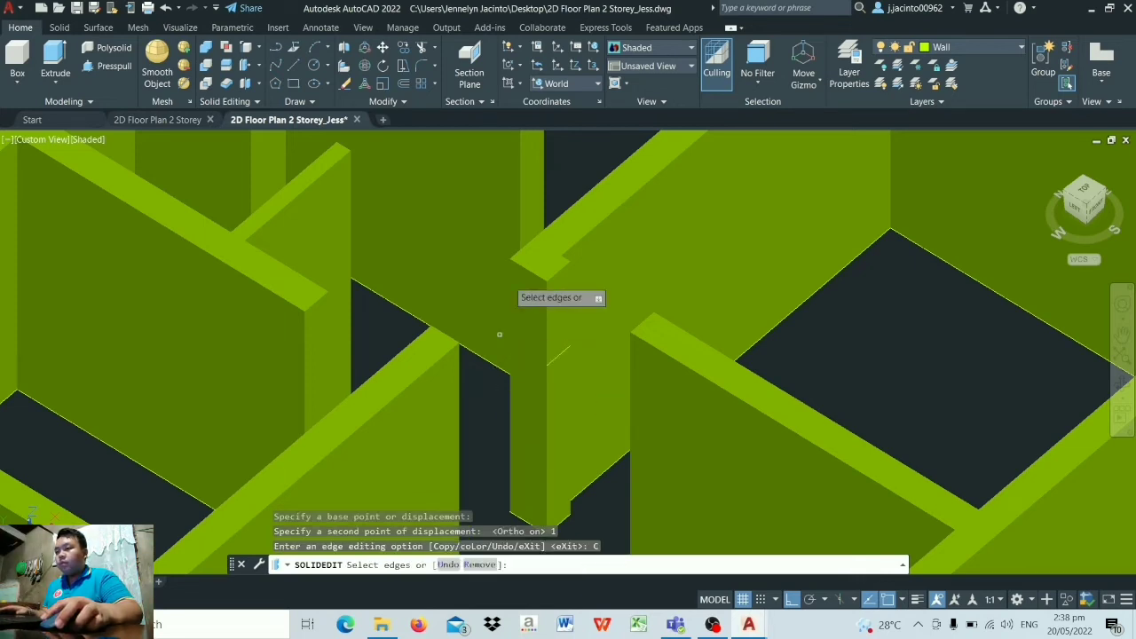
{"action": "scroll", "coordinate": [516, 192], "scroll_direction": "down", "scroll_amount": 1}
{"action": "scroll", "coordinate": [523, 186], "scroll_direction": "down", "scroll_amount": 3}
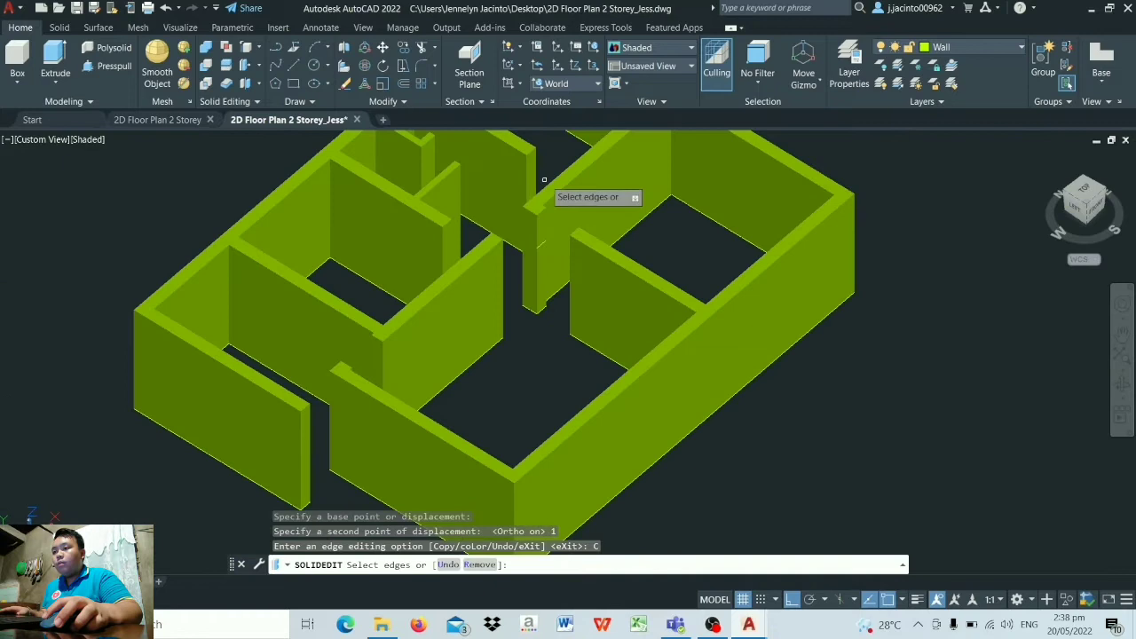
{"action": "scroll", "coordinate": [533, 172], "scroll_direction": "up", "scroll_amount": 4}
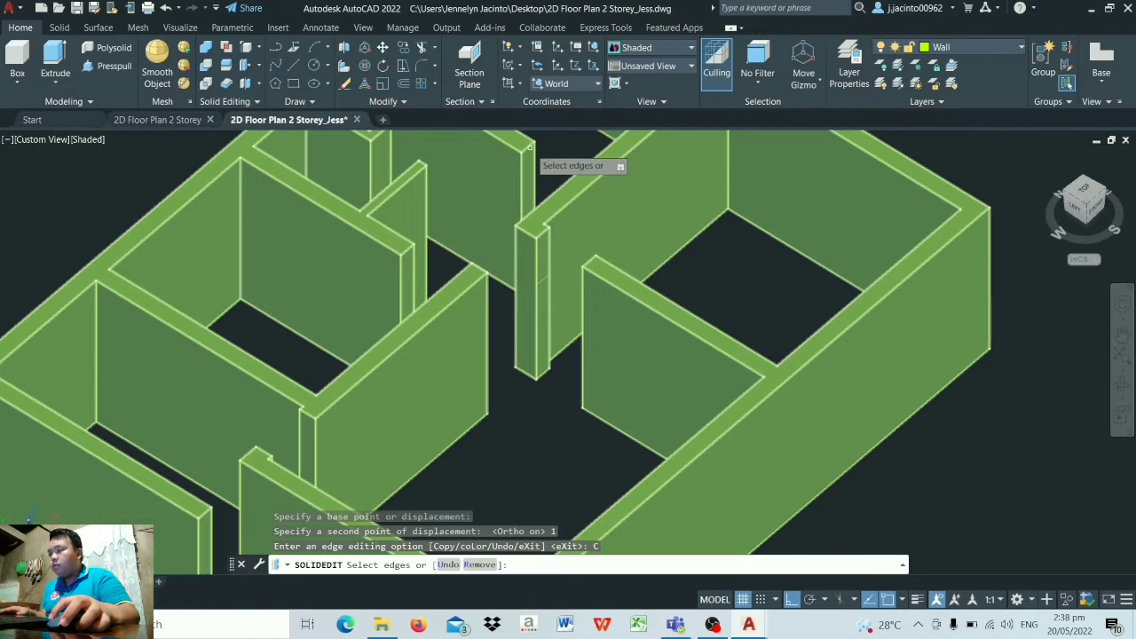
{"action": "left_click", "coordinate": [529, 145]}
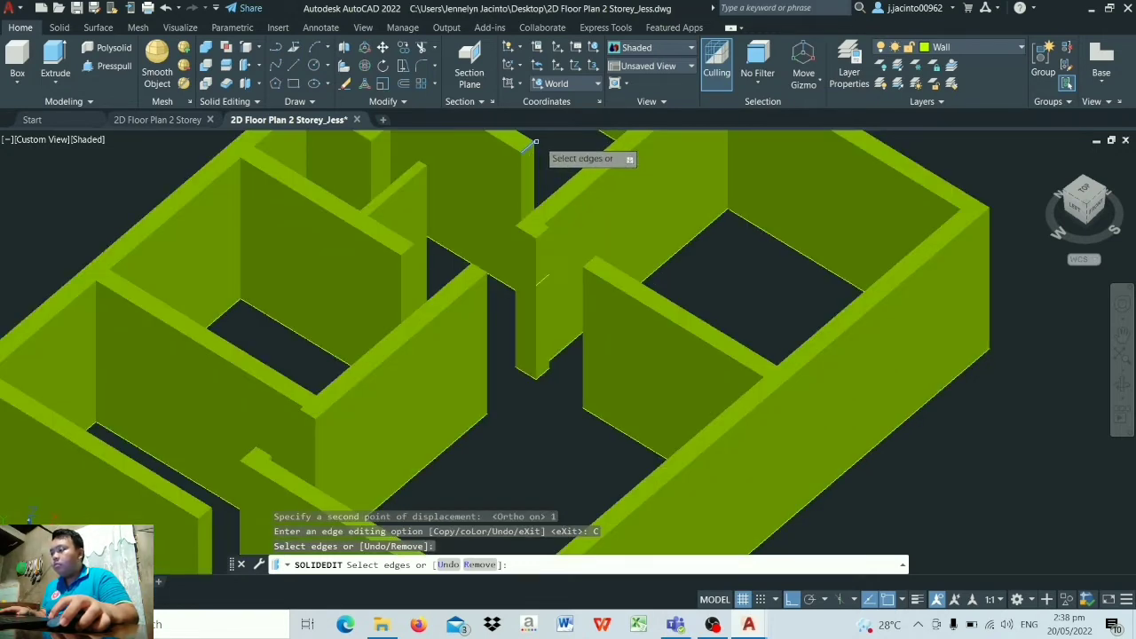
{"action": "key", "text": "Return"}
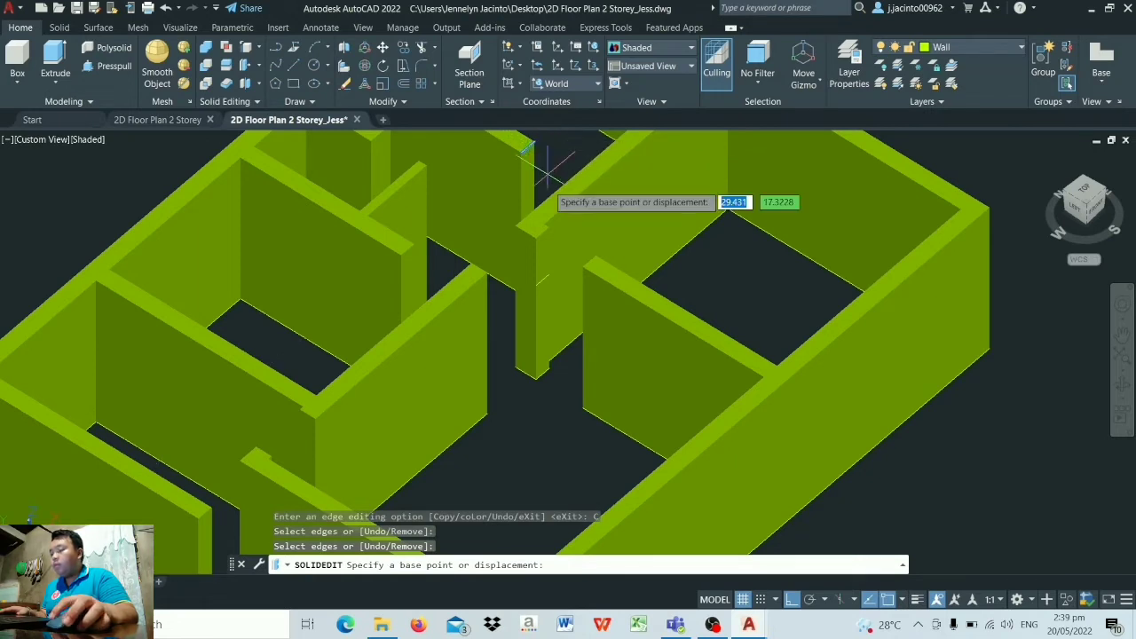
{"action": "scroll", "coordinate": [562, 142], "scroll_direction": "up", "scroll_amount": 2}
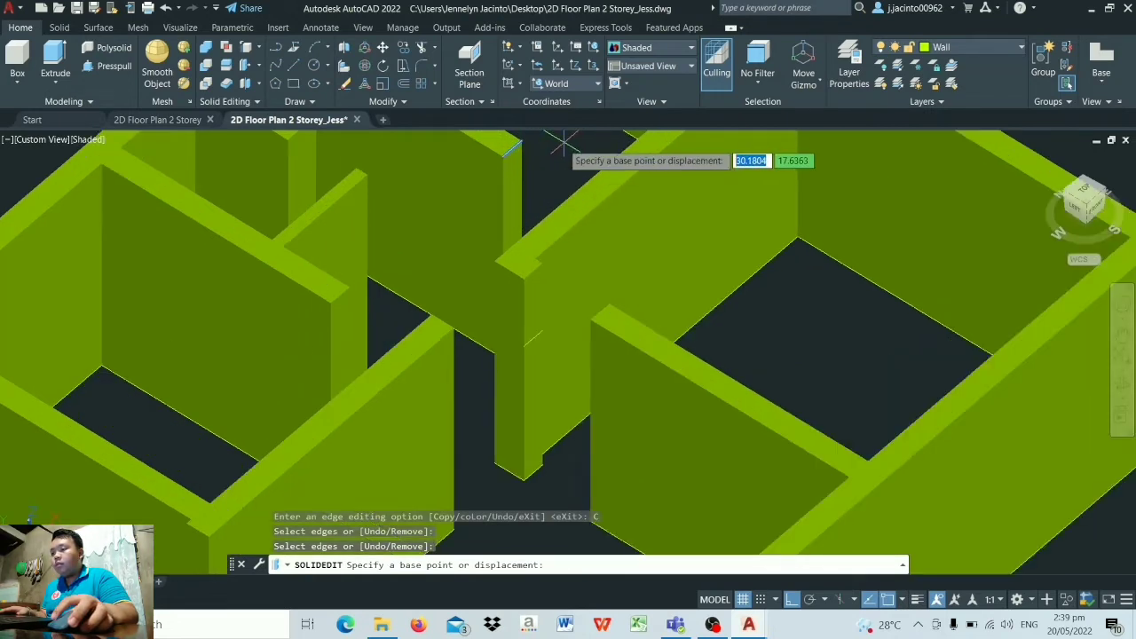
{"action": "scroll", "coordinate": [562, 142], "scroll_direction": "down", "scroll_amount": 5}
{"action": "scroll", "coordinate": [552, 142], "scroll_direction": "up", "scroll_amount": 5}
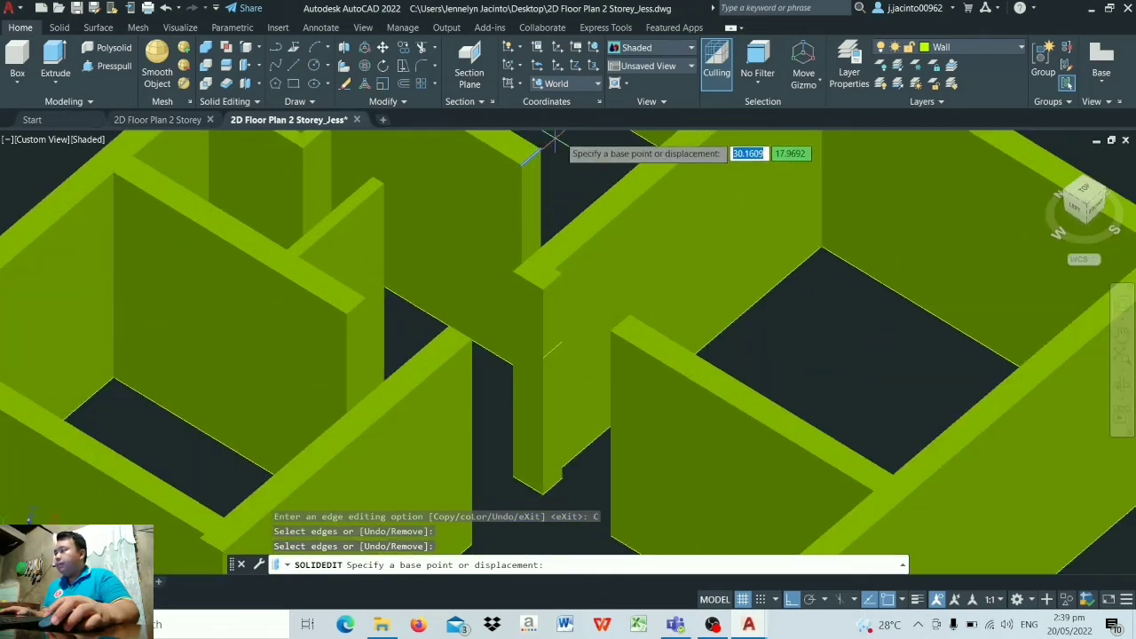
{"action": "left_click", "coordinate": [554, 139]}
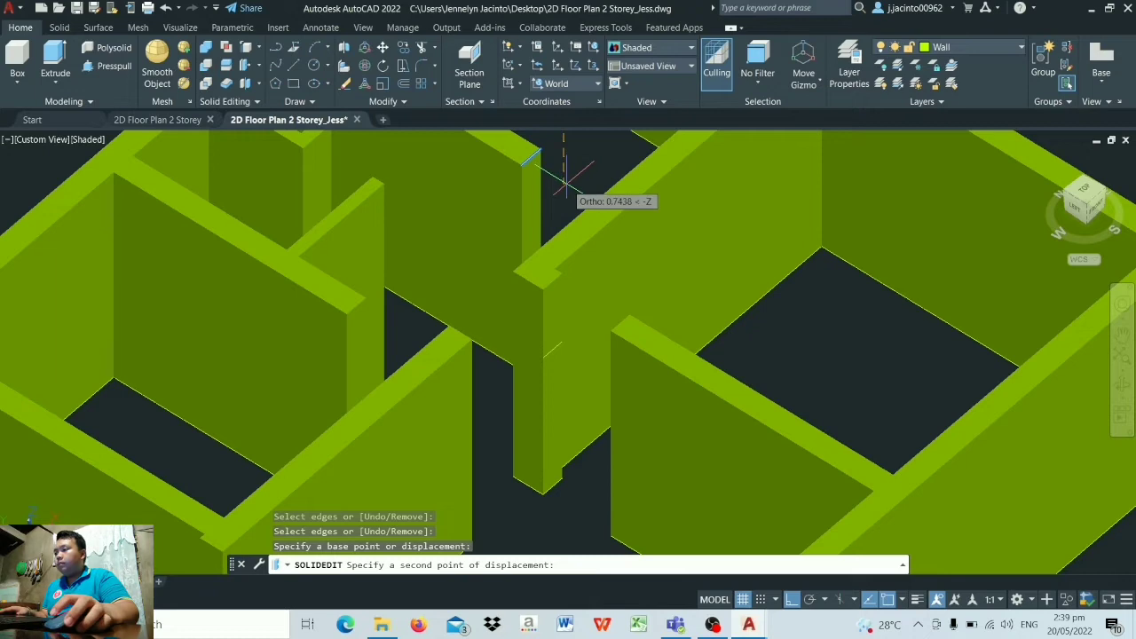
{"action": "type", "text": "1"}
{"action": "key", "text": "Return"}
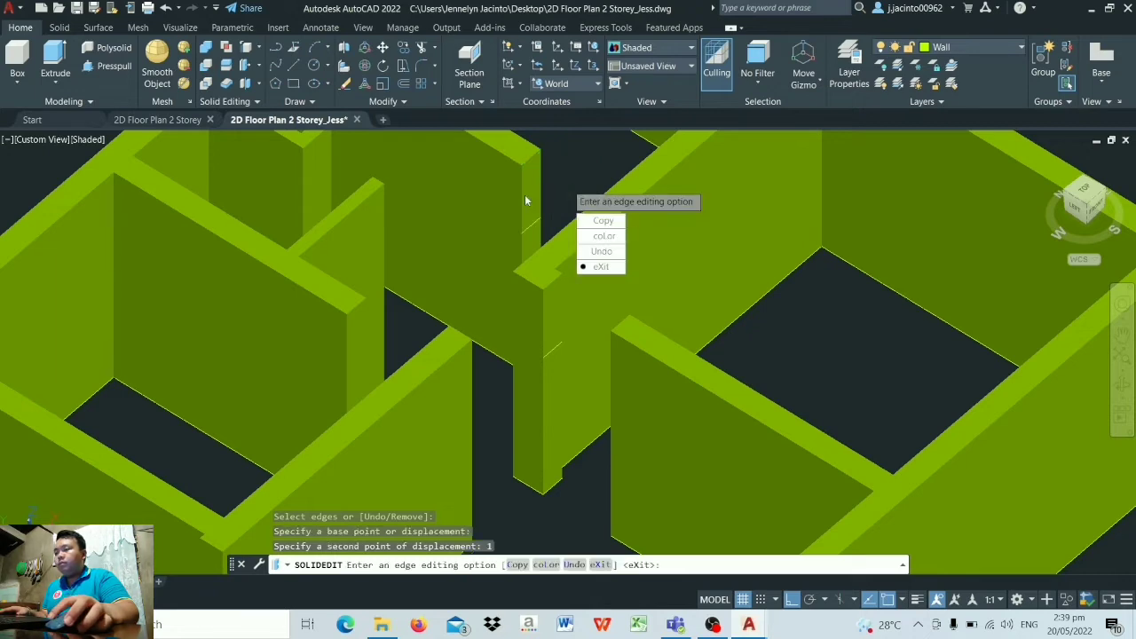
- Try to copy the short top edge at the interior wall corner facing the front entrance 1 unit straight down
{"action": "left_click", "coordinate": [587, 220]}
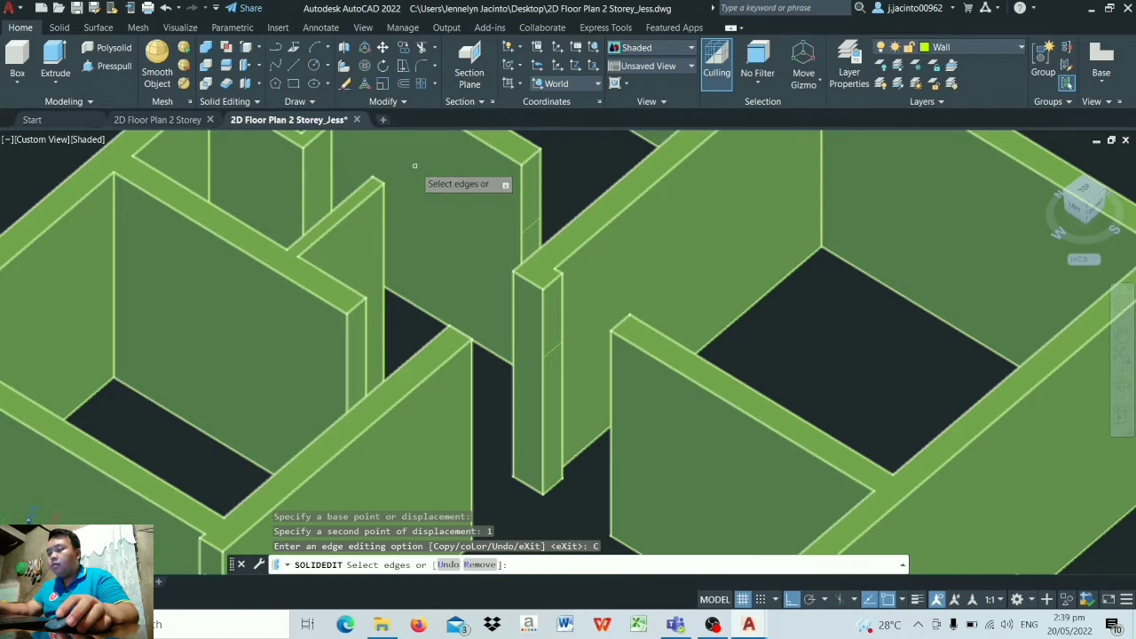
{"action": "scroll", "coordinate": [416, 167], "scroll_direction": "down", "scroll_amount": 5}
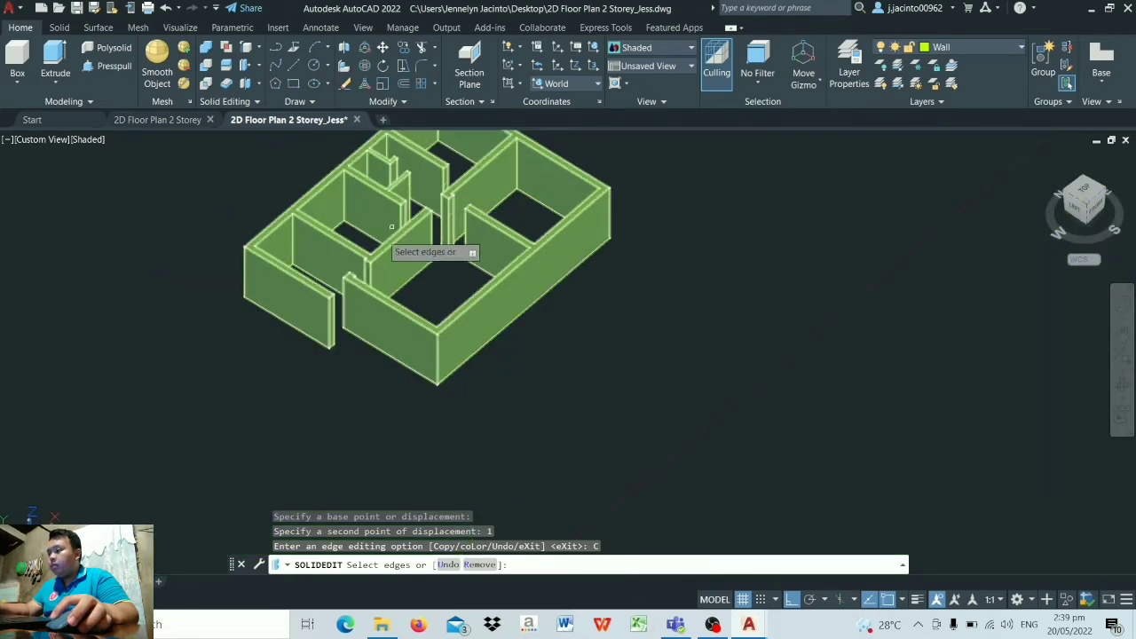
{"action": "scroll", "coordinate": [372, 232], "scroll_direction": "up", "scroll_amount": 5}
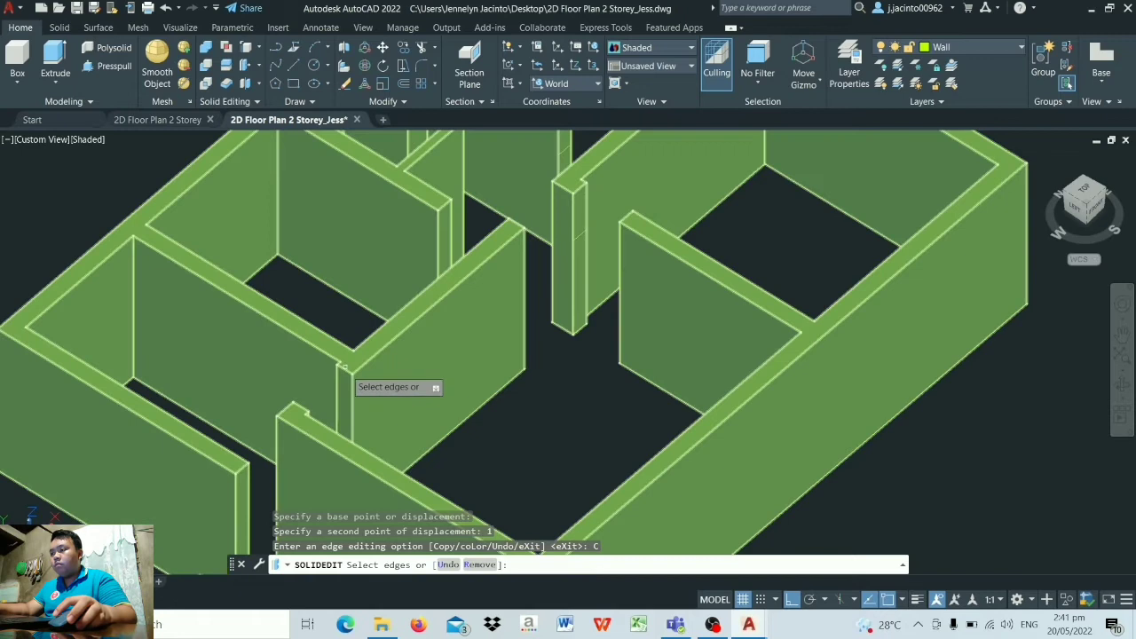
{"action": "left_click", "coordinate": [340, 370]}
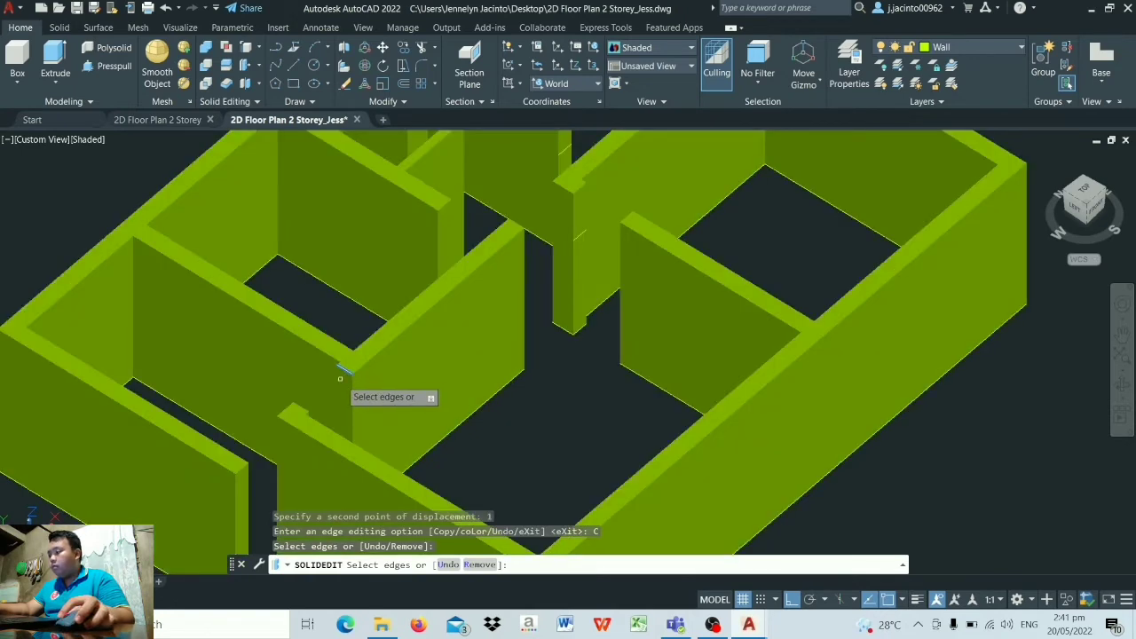
{"action": "key", "text": "Return"}
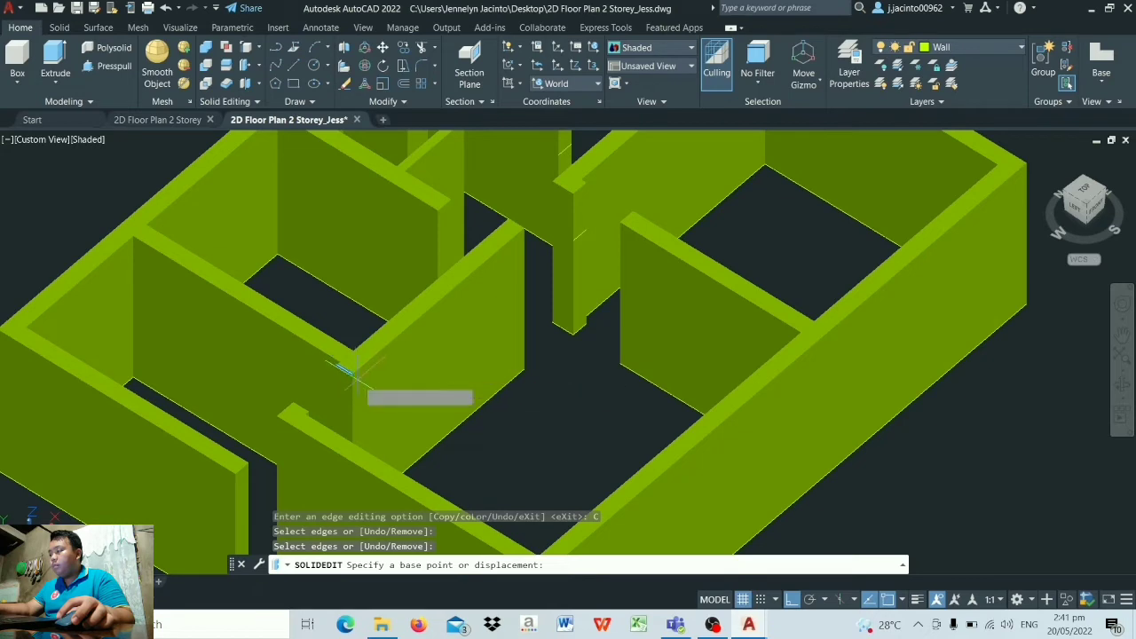
{"action": "left_click", "coordinate": [347, 370]}
{"action": "type", "text": "1"}
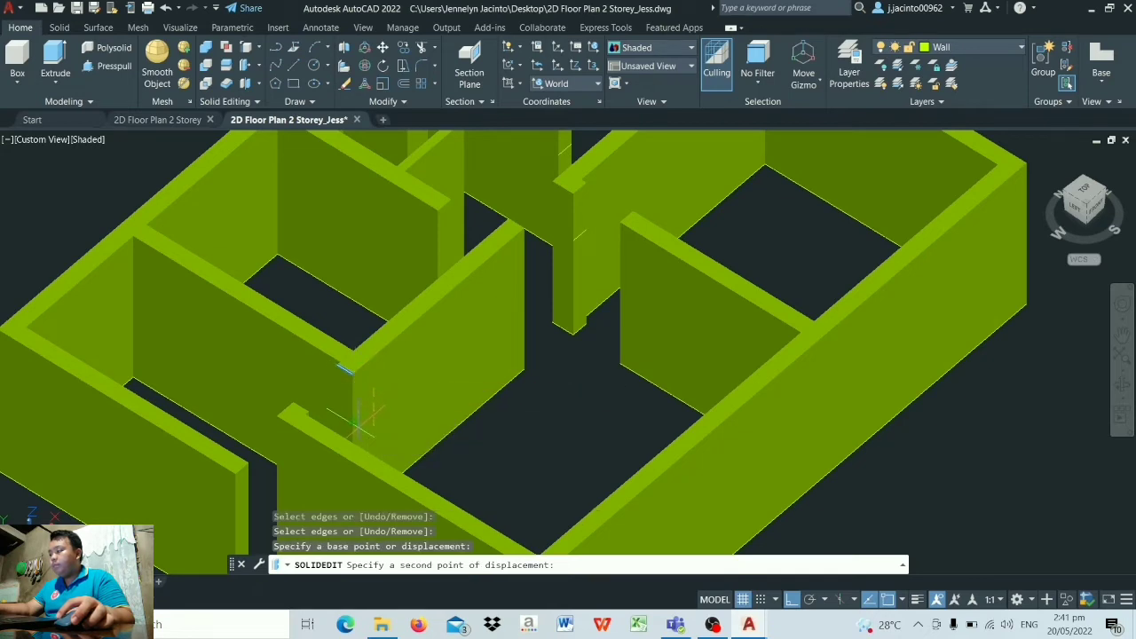
{"action": "key", "text": "Return"}
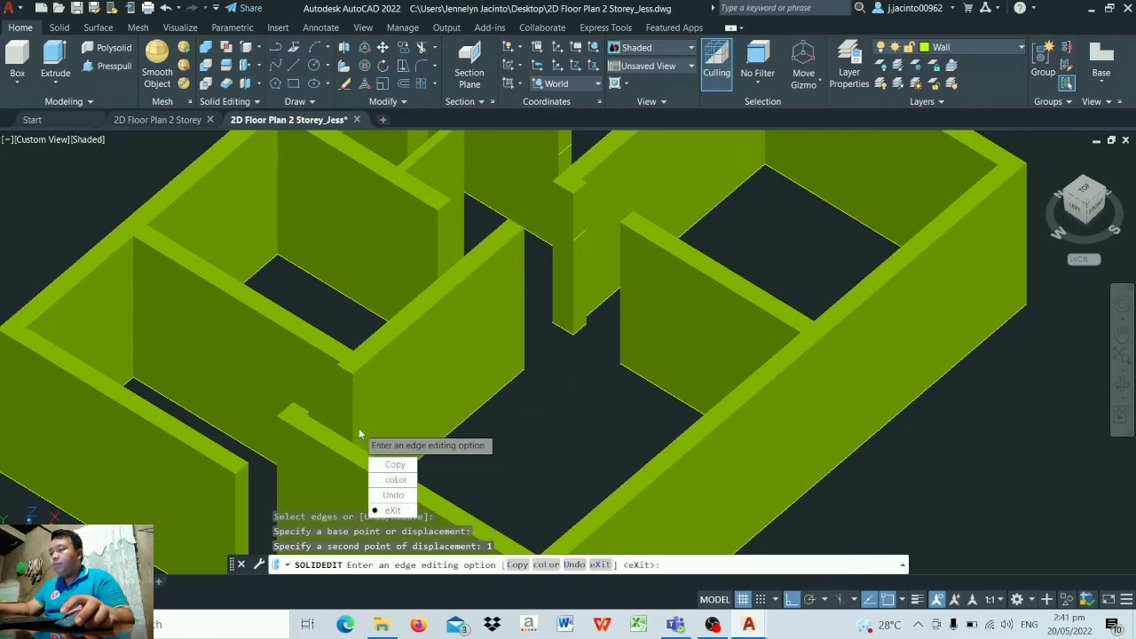
- Copy the short top edge of the interior wall corner facing the front entrance 1 unit down, working from the left side of the model
{"action": "scroll", "coordinate": [358, 427], "scroll_direction": "up", "scroll_amount": 2}
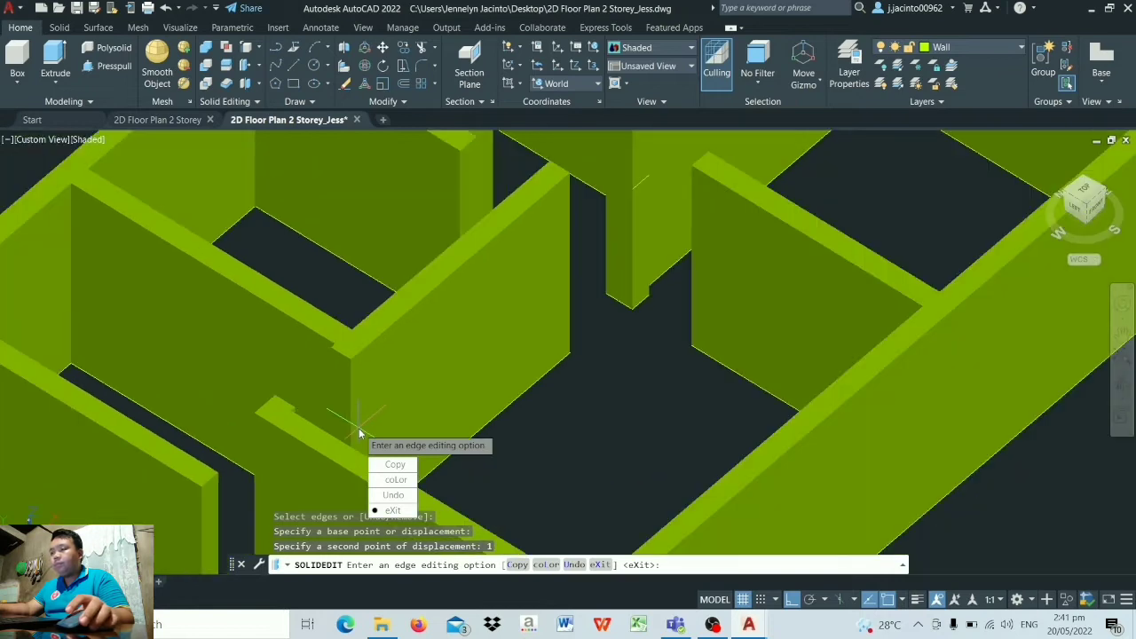
{"action": "left_click", "coordinate": [395, 464]}
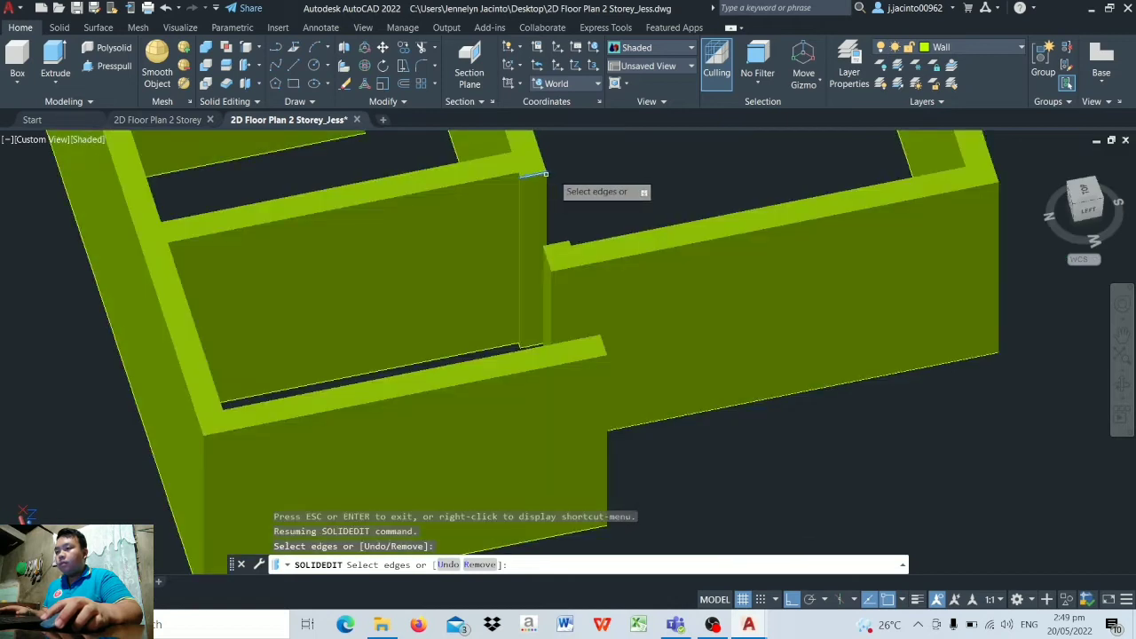
{"action": "key", "text": "Return"}
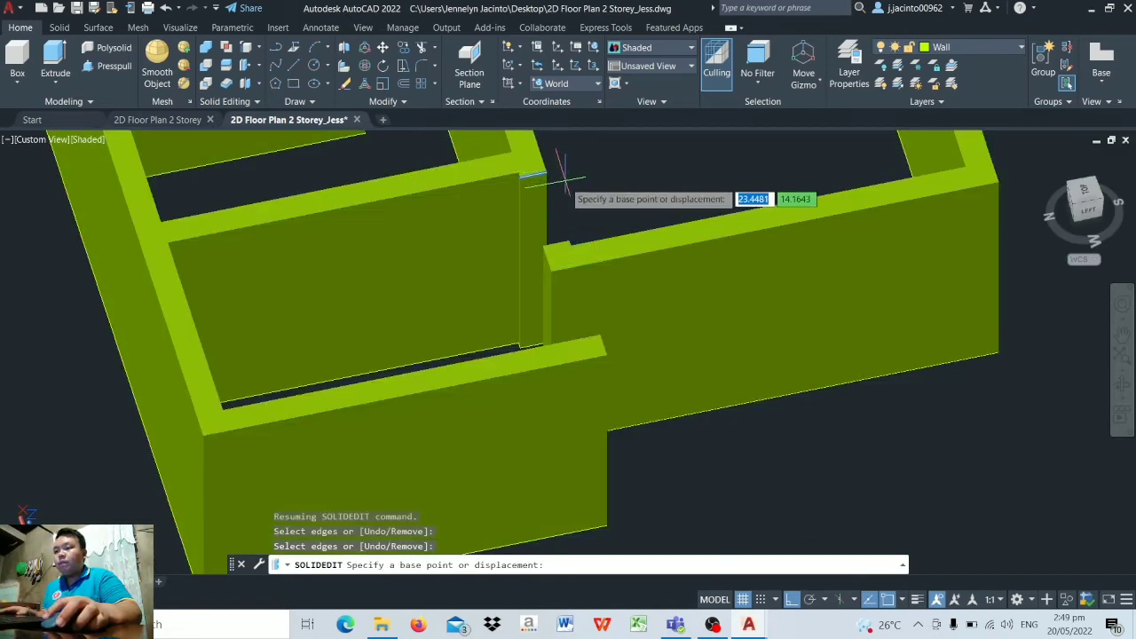
{"action": "left_click", "coordinate": [563, 183]}
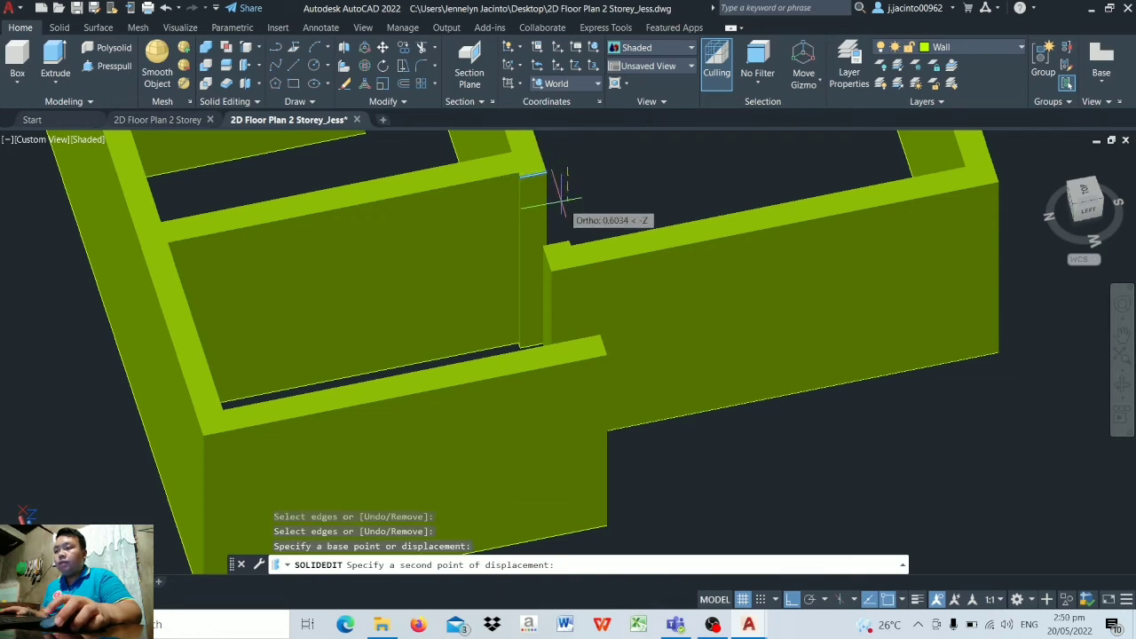
{"action": "key", "text": "Return"}
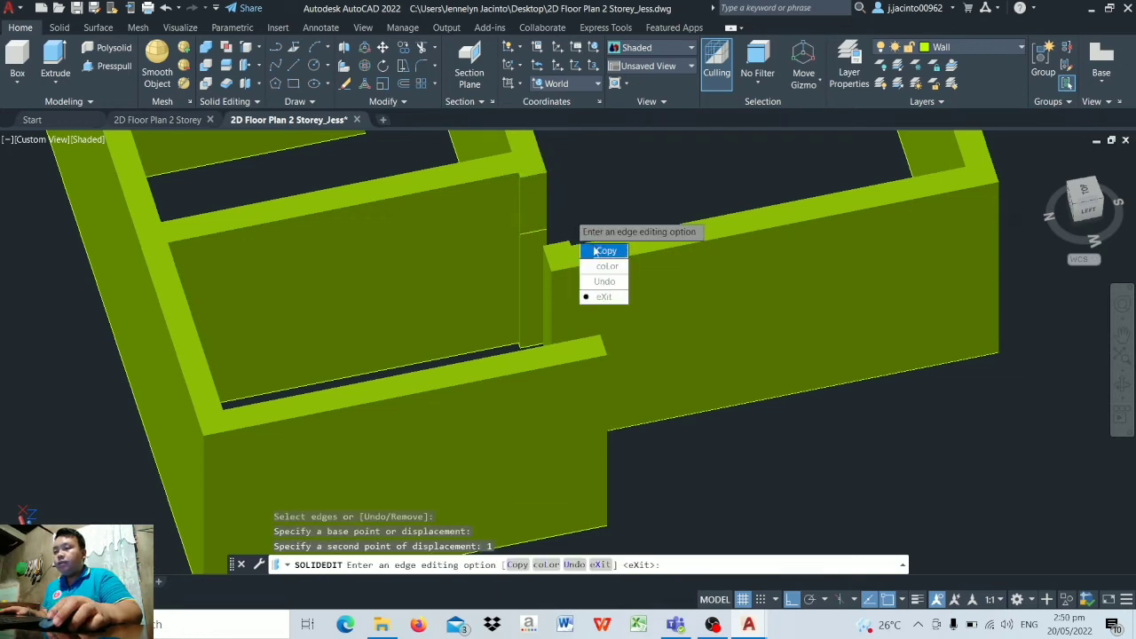
- From the opposite side of the model, copy the short top edge of the small room's stub wall end 1 unit straight down
{"action": "key", "text": "Return"}
{"action": "left_click", "coordinate": [1122, 359]}
{"action": "left_click_drag", "start_coordinate": [568, 337], "coordinate": [640, 274]}
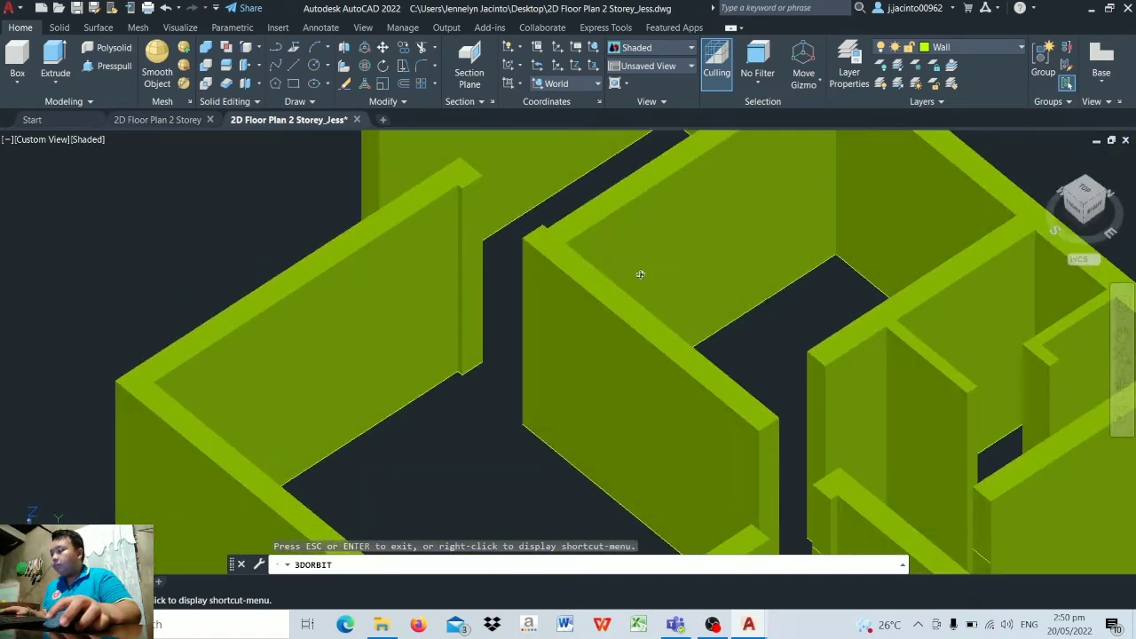
{"action": "key", "text": "Escape"}
{"action": "scroll", "coordinate": [903, 435], "scroll_direction": "up", "scroll_amount": 5}
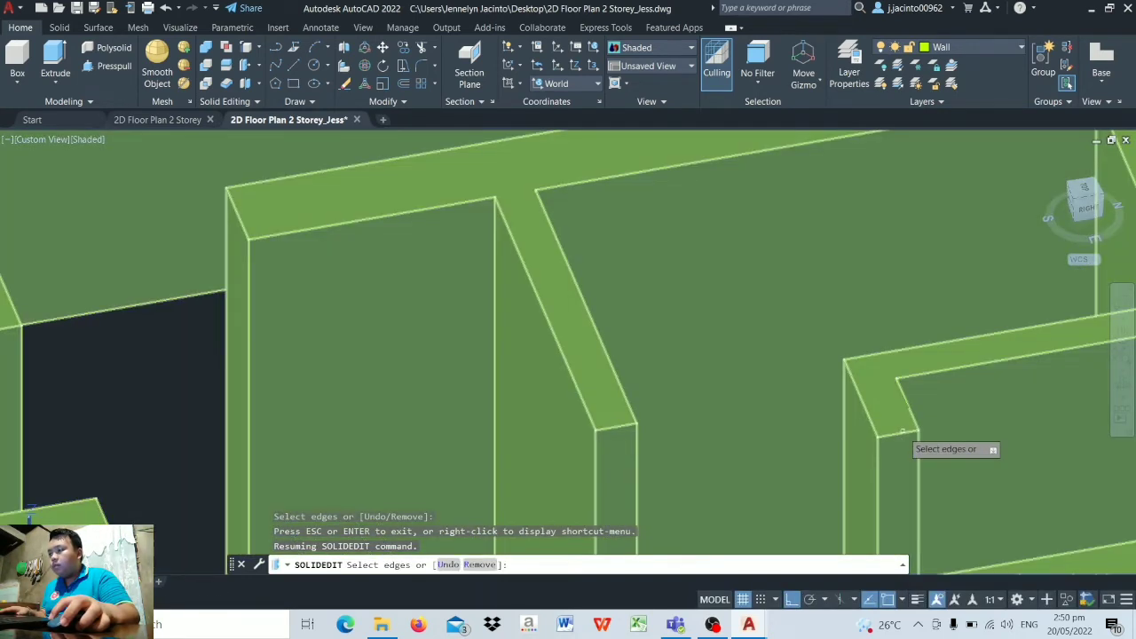
{"action": "left_click", "coordinate": [899, 435]}
{"action": "left_click", "coordinate": [907, 434]}
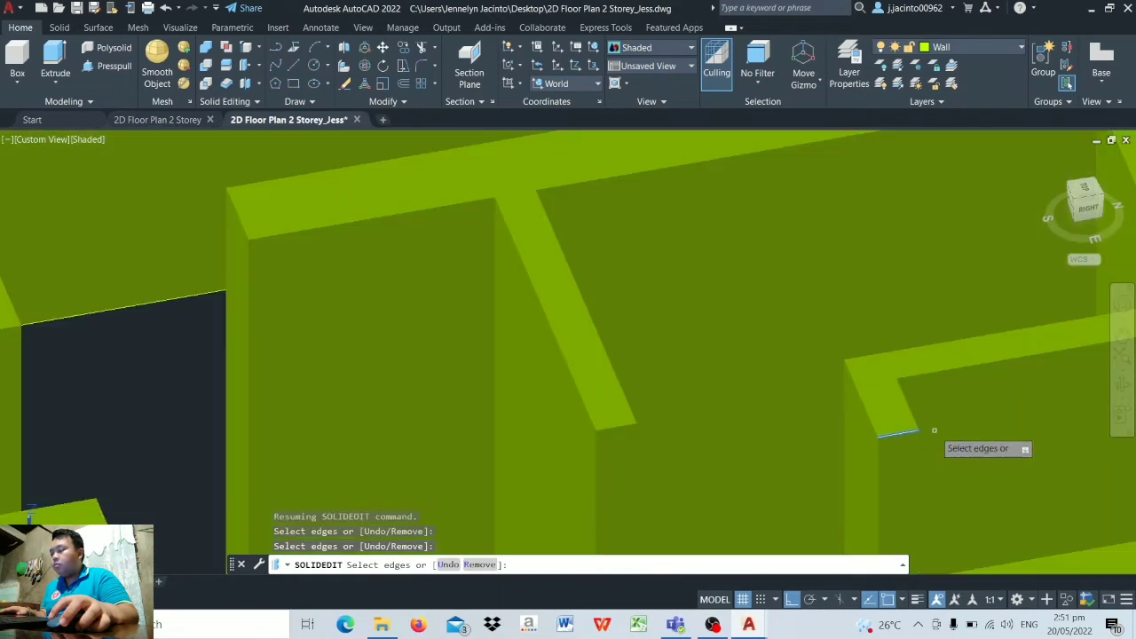
{"action": "key", "text": "Return"}
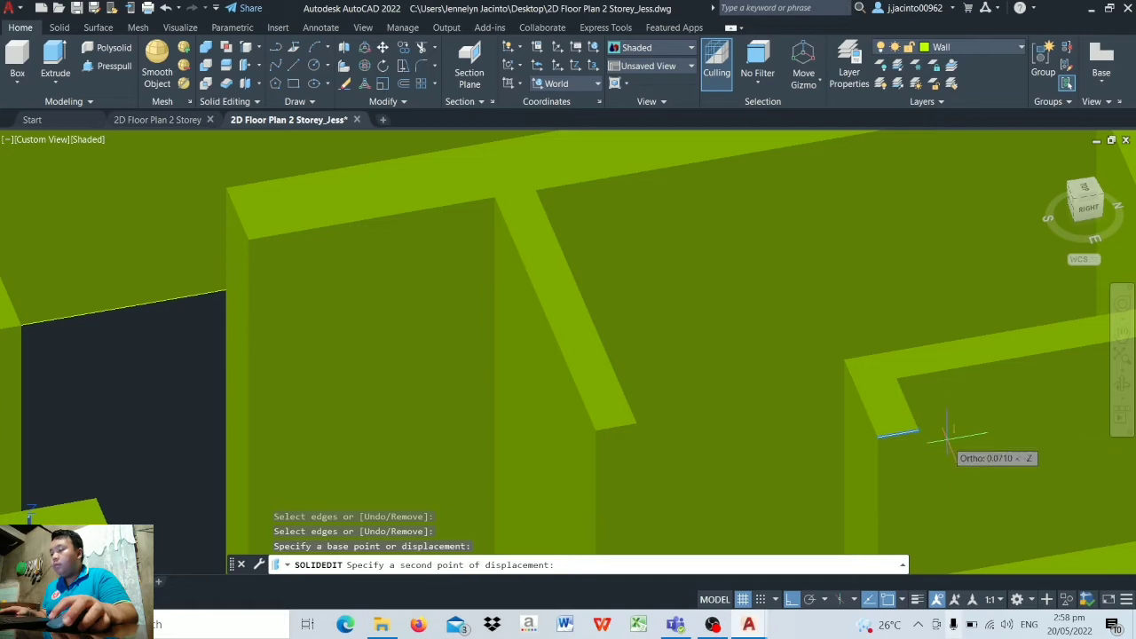
{"action": "type", "text": "1"}
{"action": "key", "text": "Return"}
- Presspull the area above the copied edge on the interior doorway's wall end across to the opposite wall to close the opening's top
{"action": "scroll", "coordinate": [940, 528], "scroll_direction": "down", "scroll_amount": 3}
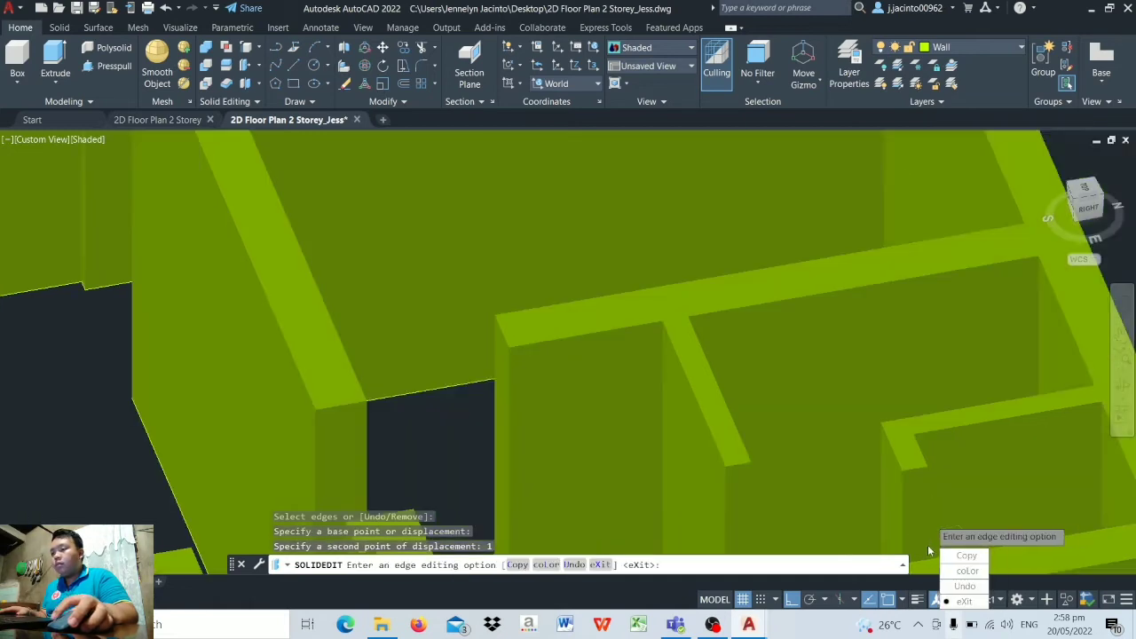
{"action": "type", "text": "C"}
{"action": "key", "text": "Return"}
{"action": "middle_click_drag", "start_coordinate": [942, 527], "coordinate": [1091, 481], "text": "shift"}
{"action": "scroll", "coordinate": [1092, 481], "scroll_direction": "down", "scroll_amount": 9}
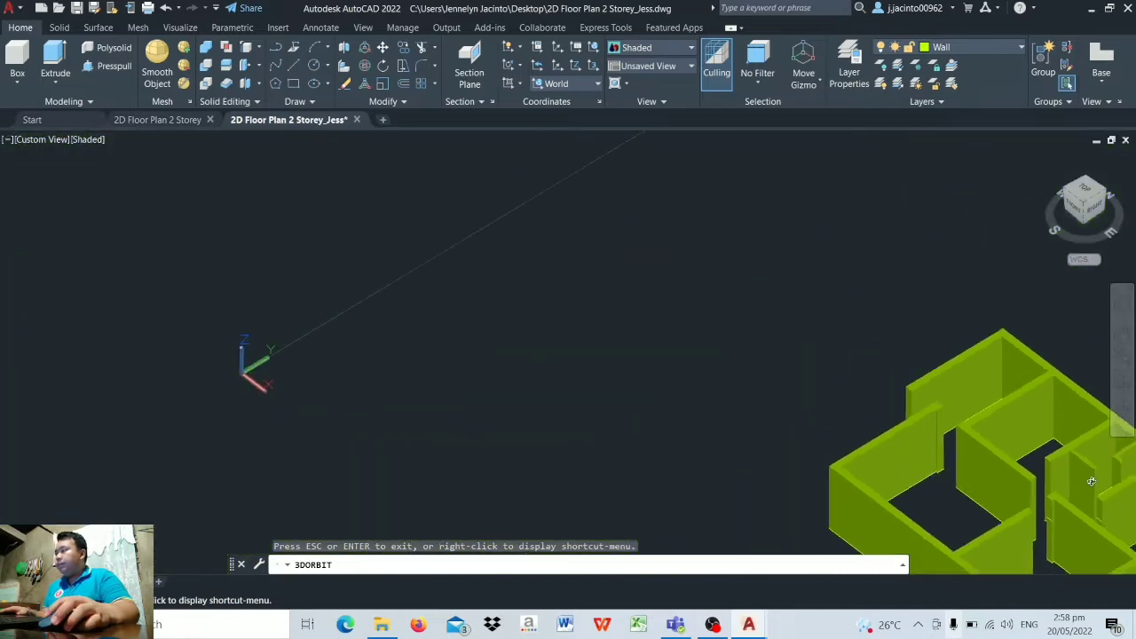
{"action": "scroll", "coordinate": [1090, 480], "scroll_direction": "up", "scroll_amount": 2}
{"action": "middle_click_drag", "start_coordinate": [986, 436], "coordinate": [866, 375], "text": "shift"}
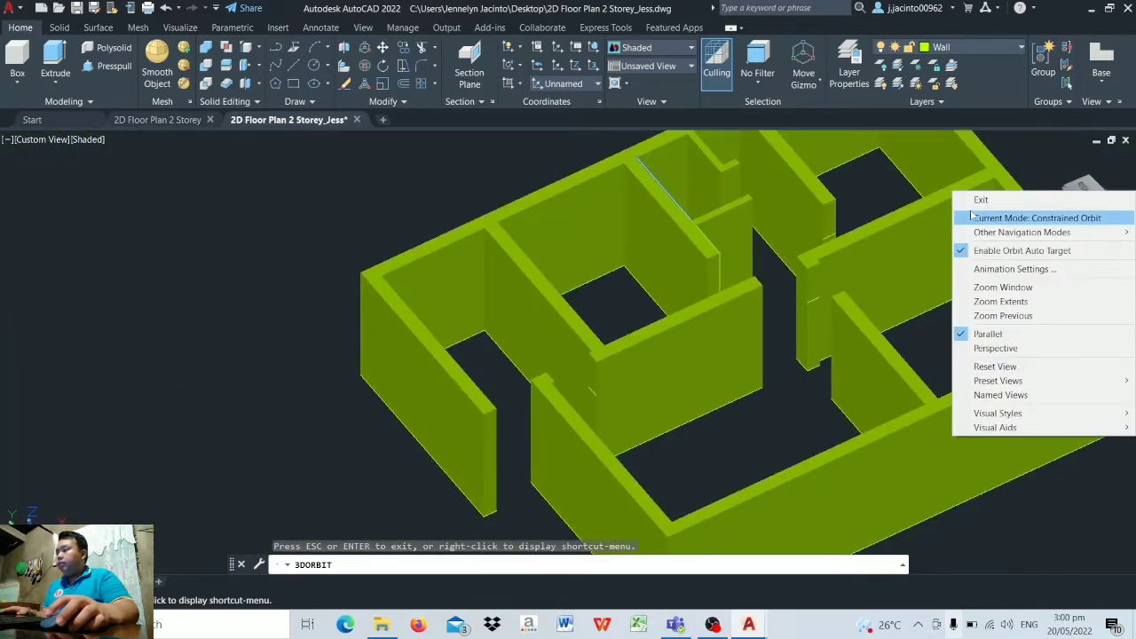
{"action": "left_click", "coordinate": [980, 201]}
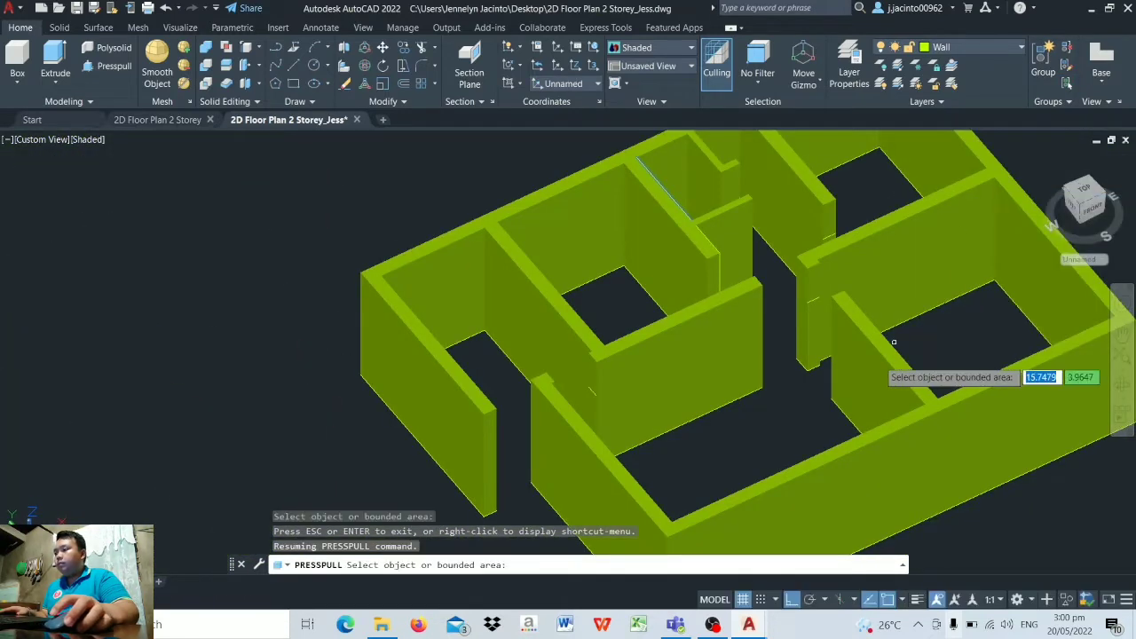
{"action": "scroll", "coordinate": [890, 343], "scroll_direction": "up", "scroll_amount": 4}
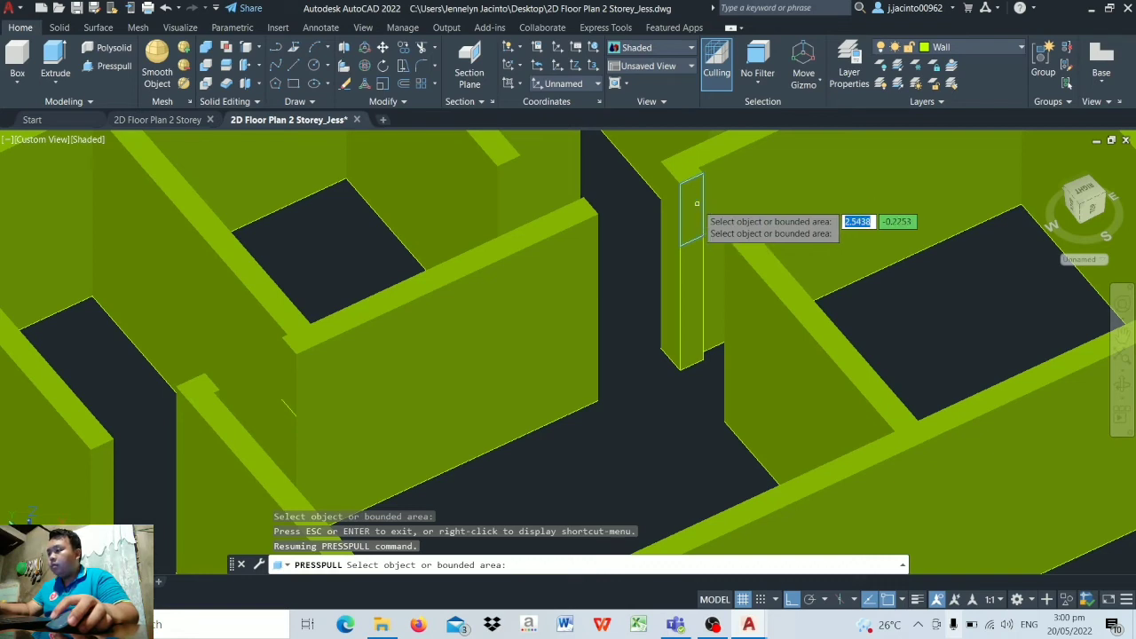
{"action": "left_click", "coordinate": [697, 203]}
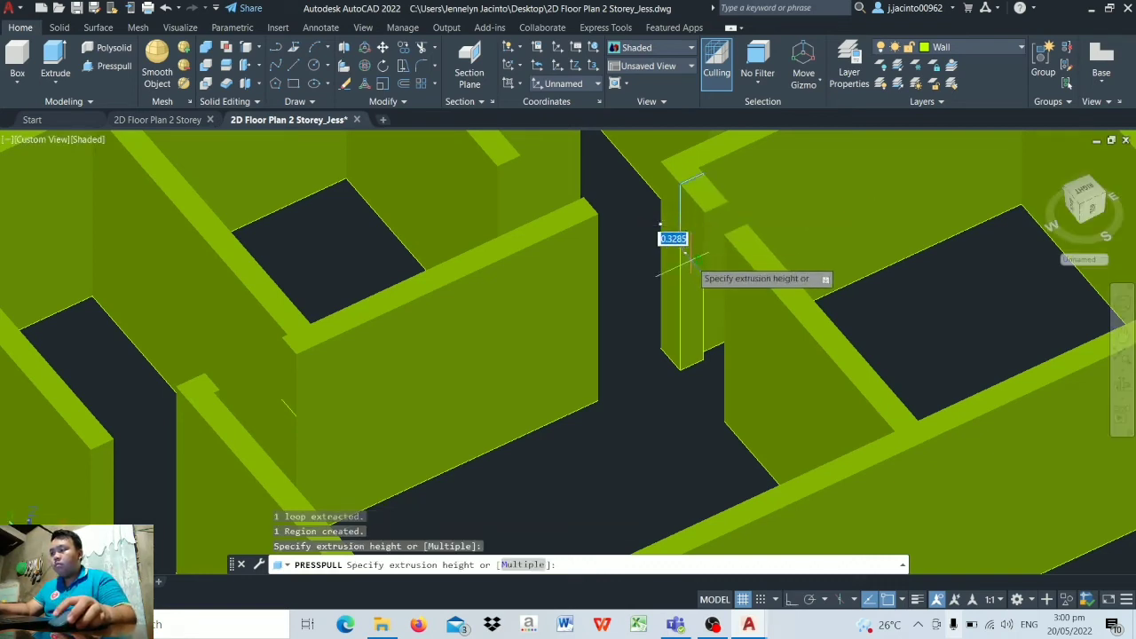
{"action": "left_click", "coordinate": [688, 242]}
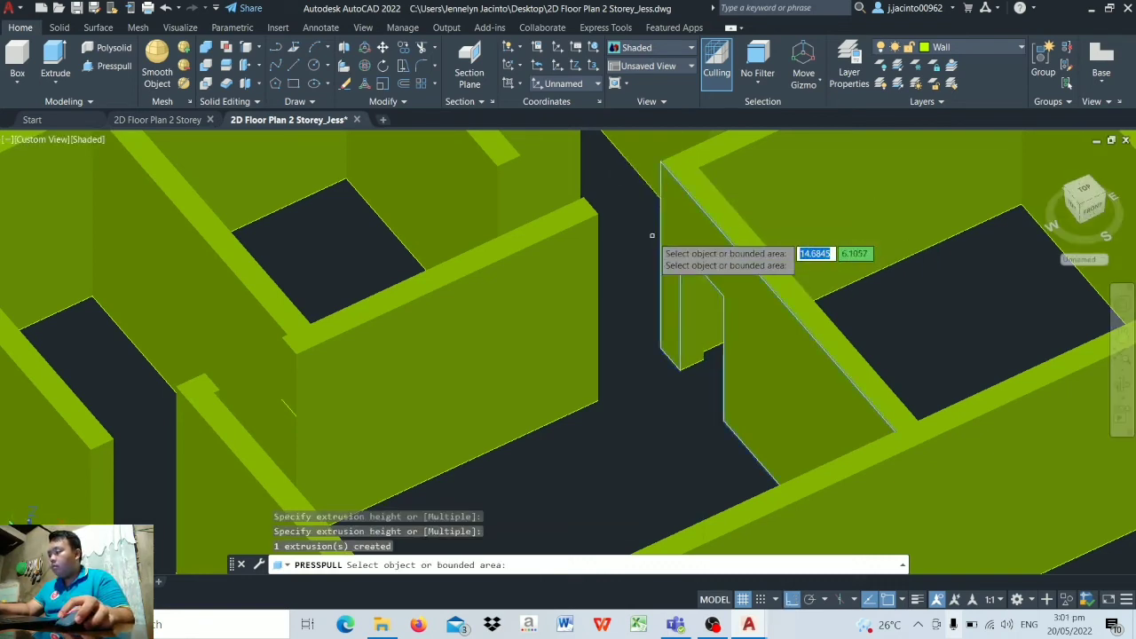
- Presspull the area above the copied edge on the interior hallway wall end across to the facing room wall, closing the doorway's top
{"action": "scroll", "coordinate": [621, 209], "scroll_direction": "down", "scroll_amount": 5}
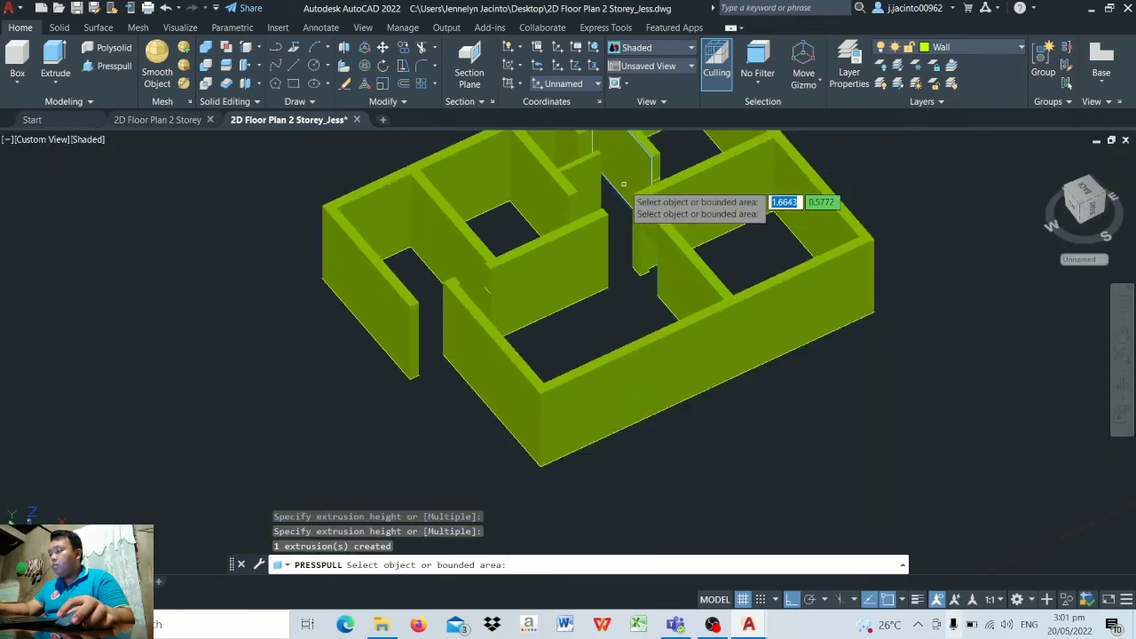
{"action": "left_click", "coordinate": [655, 165]}
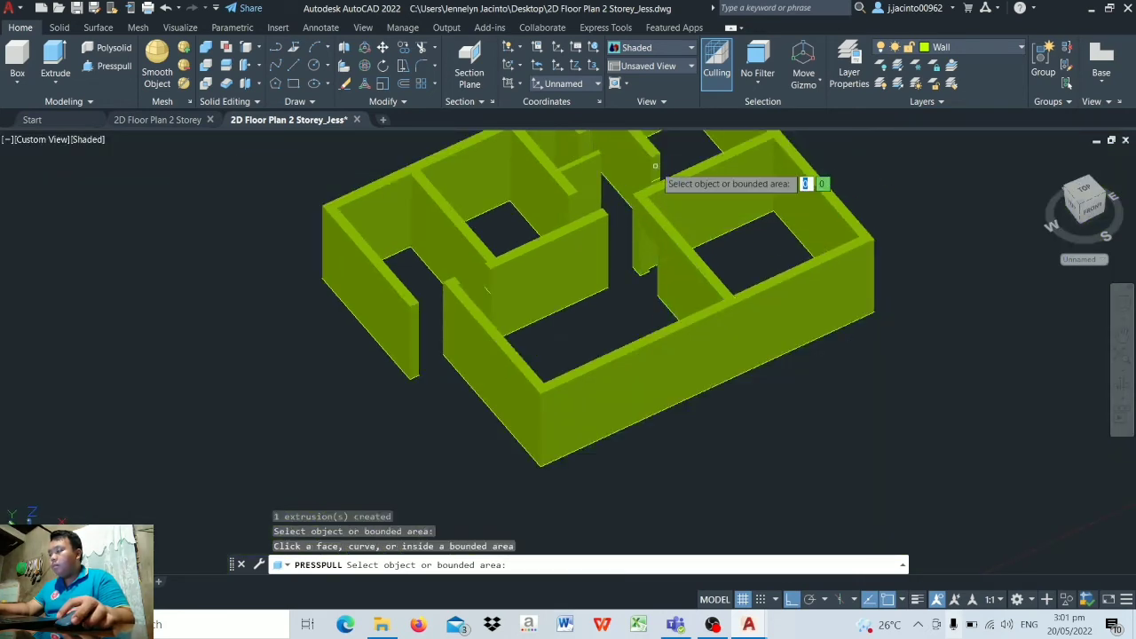
{"action": "scroll", "coordinate": [658, 163], "scroll_direction": "up", "scroll_amount": 3}
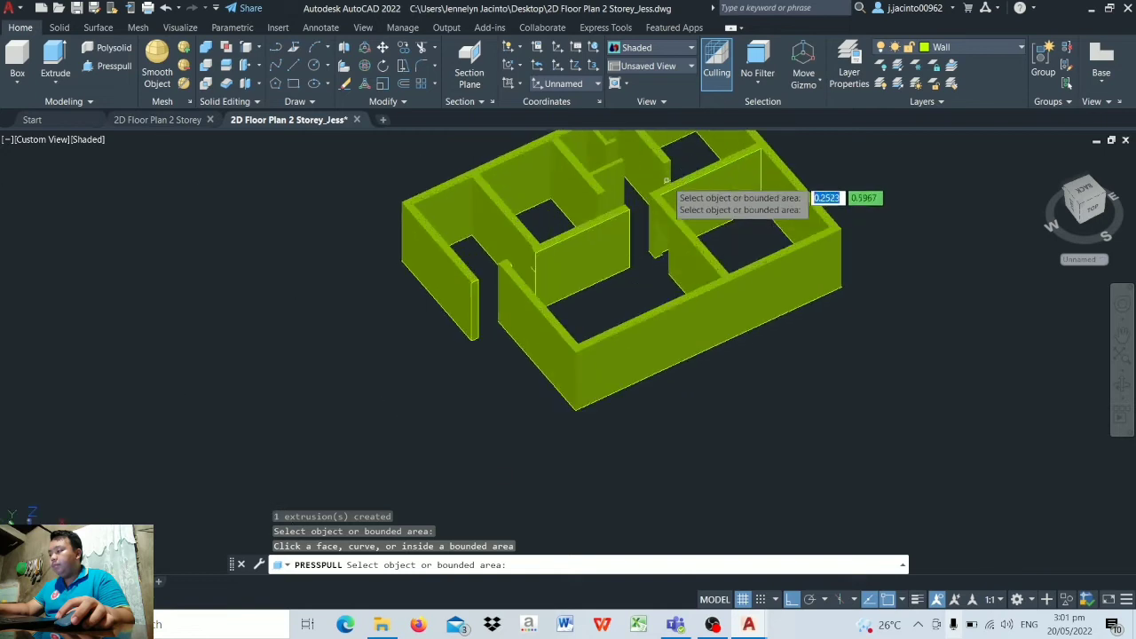
{"action": "left_click", "coordinate": [664, 162]}
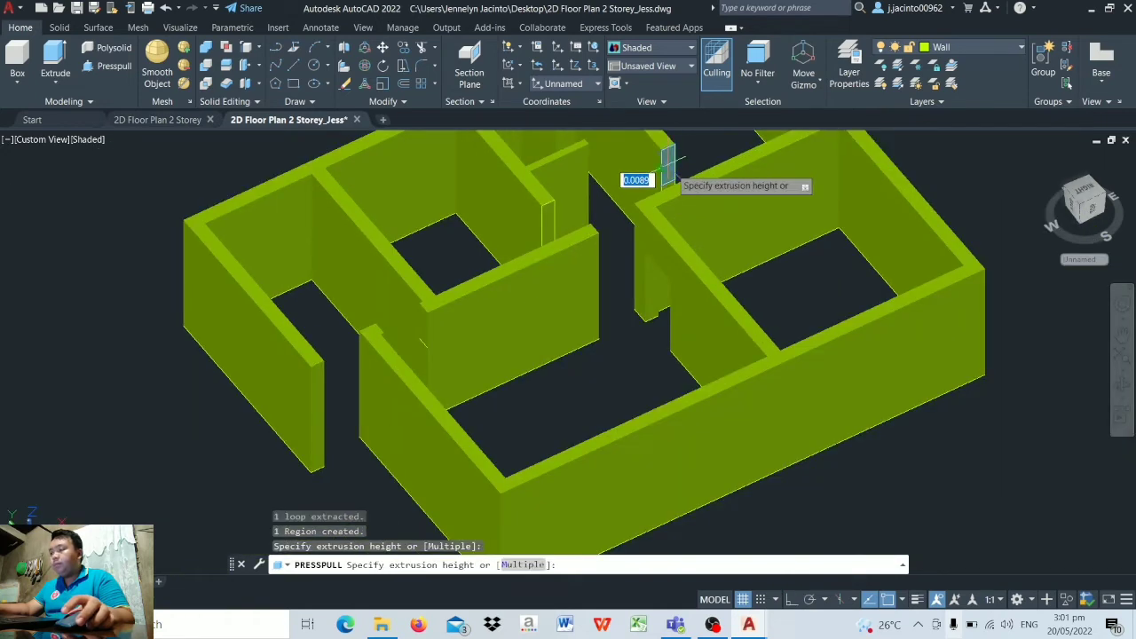
{"action": "scroll", "coordinate": [675, 174], "scroll_direction": "up", "scroll_amount": 4}
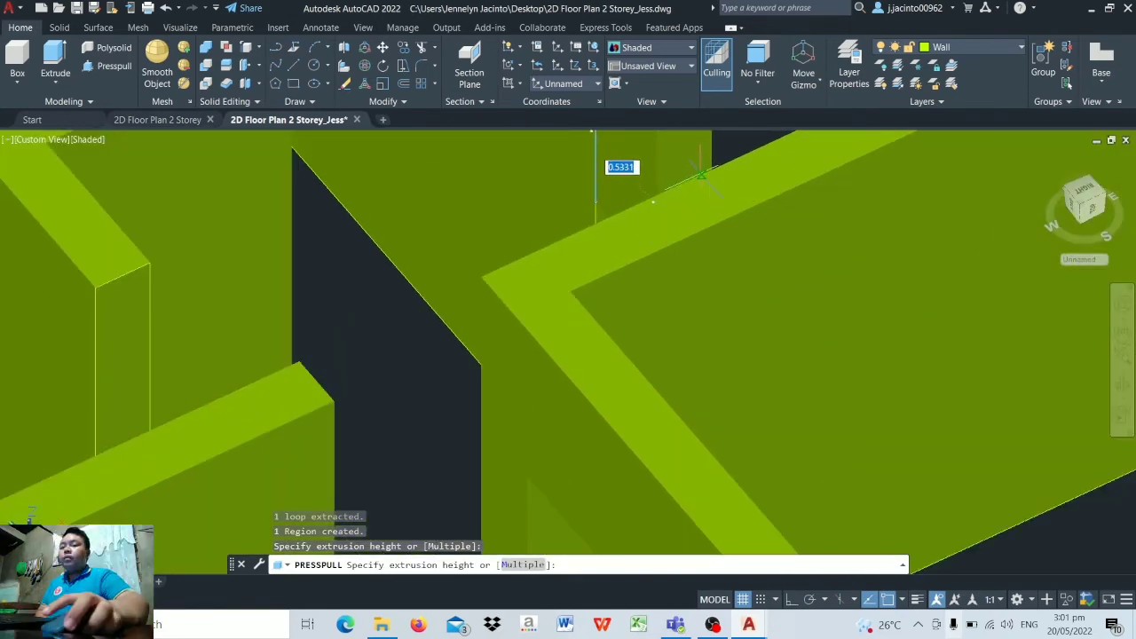
{"action": "left_click", "coordinate": [700, 176]}
{"action": "scroll", "coordinate": [115, 312], "scroll_direction": "down", "scroll_amount": 5}
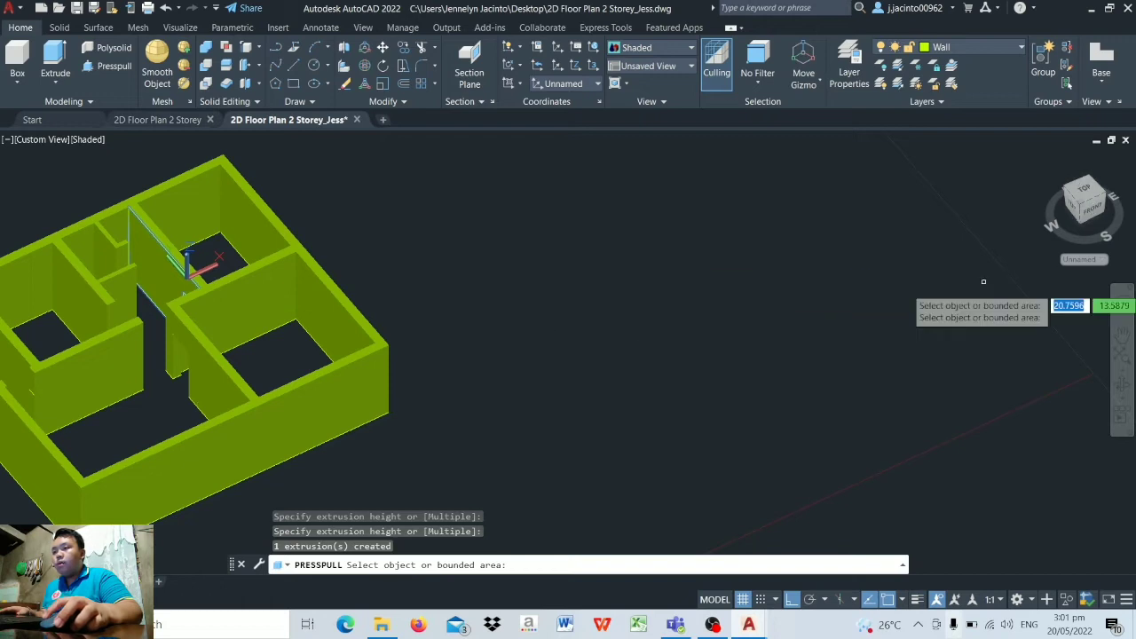
- Presspull the area above the copied edge at the interior wall corner facing the front entrance across to the opposite wall end
{"action": "left_click", "coordinate": [1122, 359]}
{"action": "scroll", "coordinate": [464, 373], "scroll_direction": "up", "scroll_amount": 3}
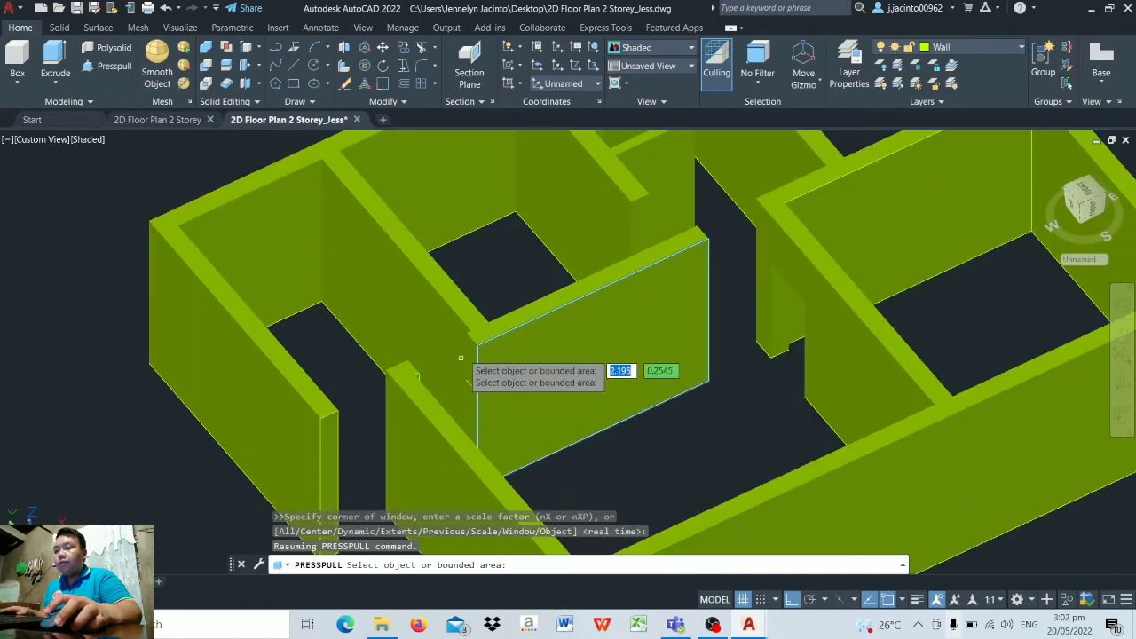
{"action": "scroll", "coordinate": [472, 348], "scroll_direction": "up", "scroll_amount": 3}
{"action": "left_click", "coordinate": [474, 346]}
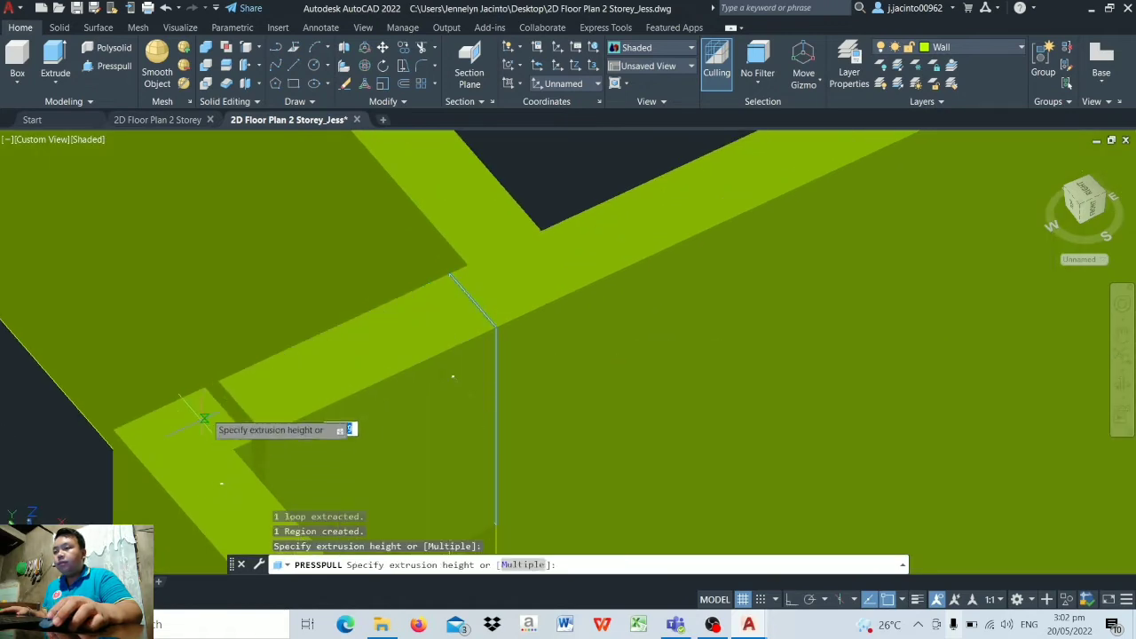
{"action": "left_click", "coordinate": [357, 401]}
{"action": "scroll", "coordinate": [373, 383], "scroll_direction": "down", "scroll_amount": 5}
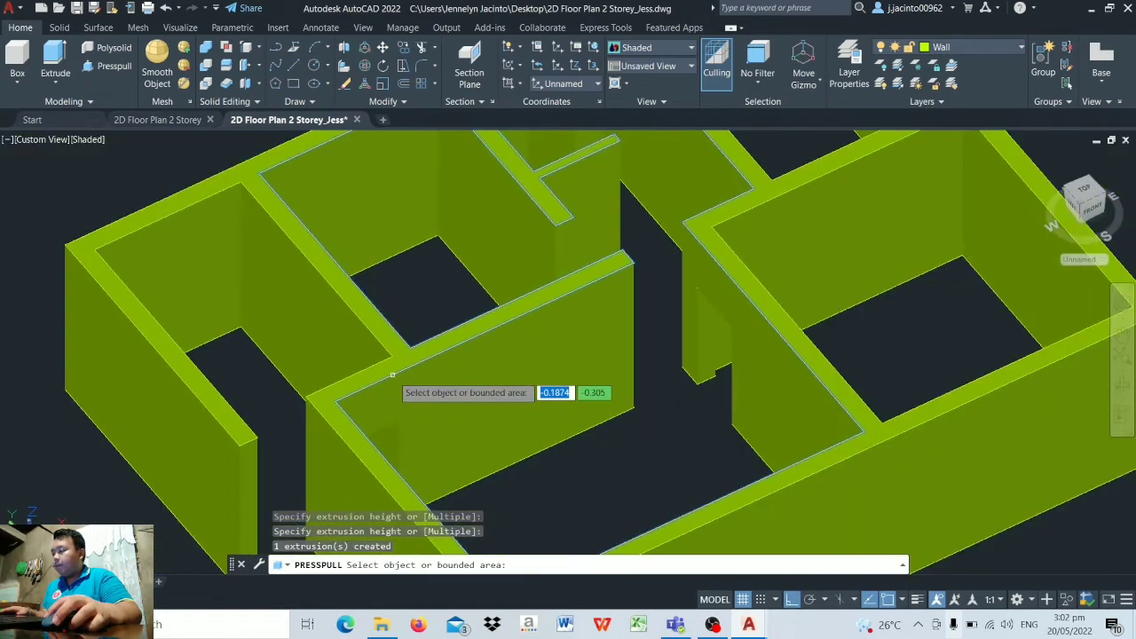
{"action": "scroll", "coordinate": [701, 244], "scroll_direction": "down", "scroll_amount": 4}
- From the opposite side of the model, presspull the area above the copied edge on the small room's stub wall end across its doorway
{"action": "scroll", "coordinate": [976, 373], "scroll_direction": "up", "scroll_amount": 5}
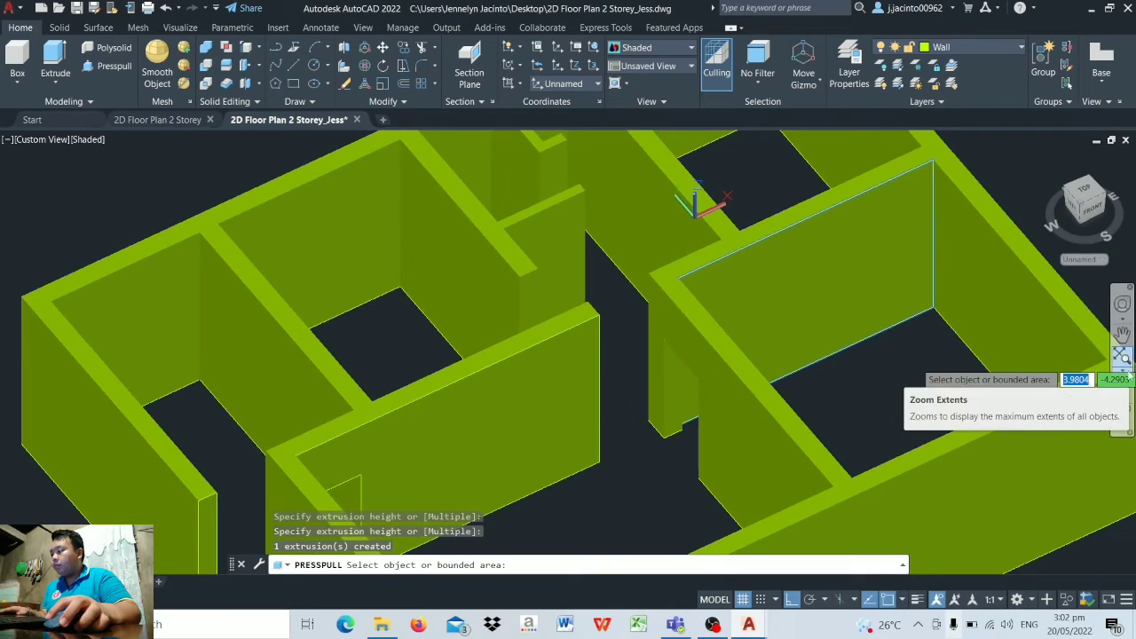
{"action": "left_click", "coordinate": [1123, 393]}
{"action": "left_click_drag", "start_coordinate": [958, 367], "coordinate": [808, 404]}
{"action": "right_click", "coordinate": [904, 319]}
{"action": "left_click", "coordinate": [926, 327]}
{"action": "scroll", "coordinate": [657, 293], "scroll_direction": "up", "scroll_amount": 3}
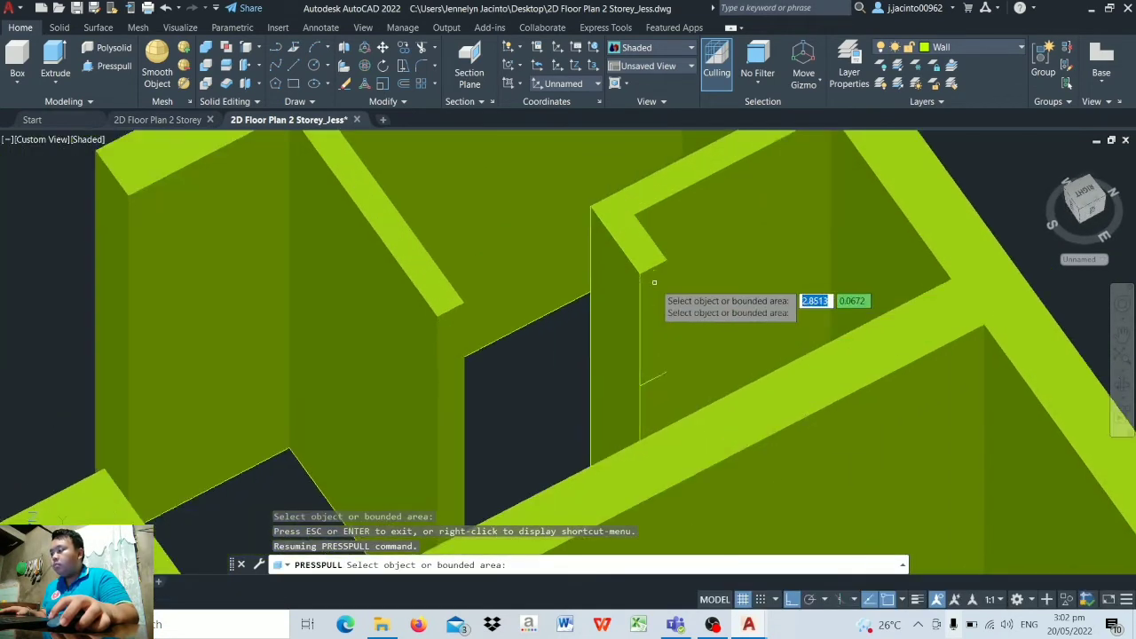
{"action": "left_click", "coordinate": [654, 292]}
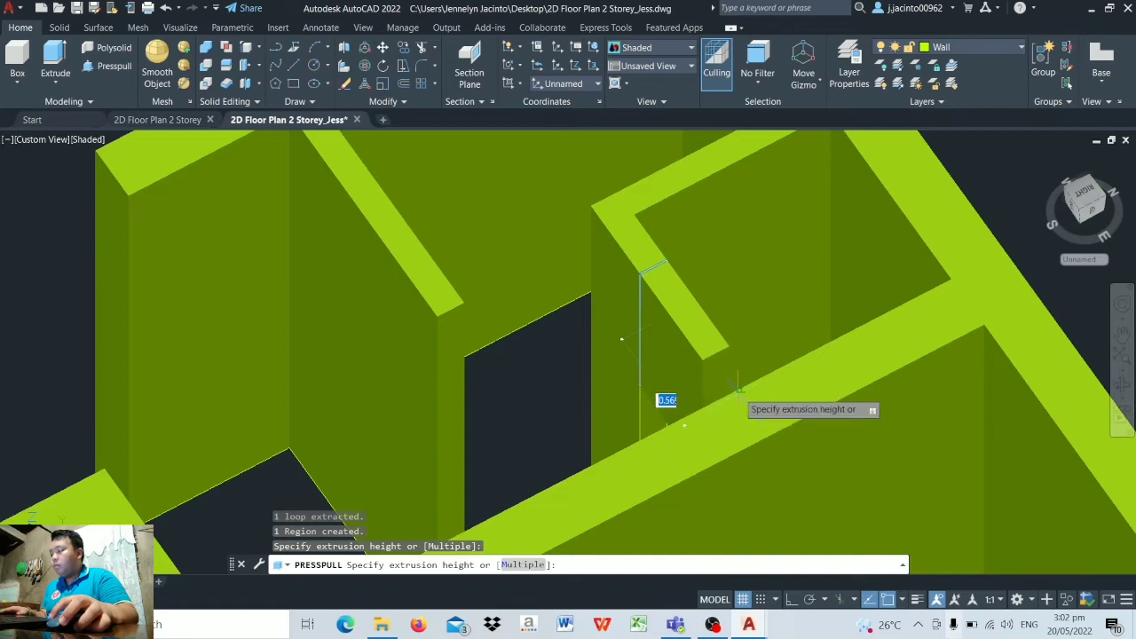
{"action": "left_click", "coordinate": [708, 387]}
{"action": "scroll", "coordinate": [267, 360], "scroll_direction": "down", "scroll_amount": 5}
{"action": "scroll", "coordinate": [87, 161], "scroll_direction": "up", "scroll_amount": 5}
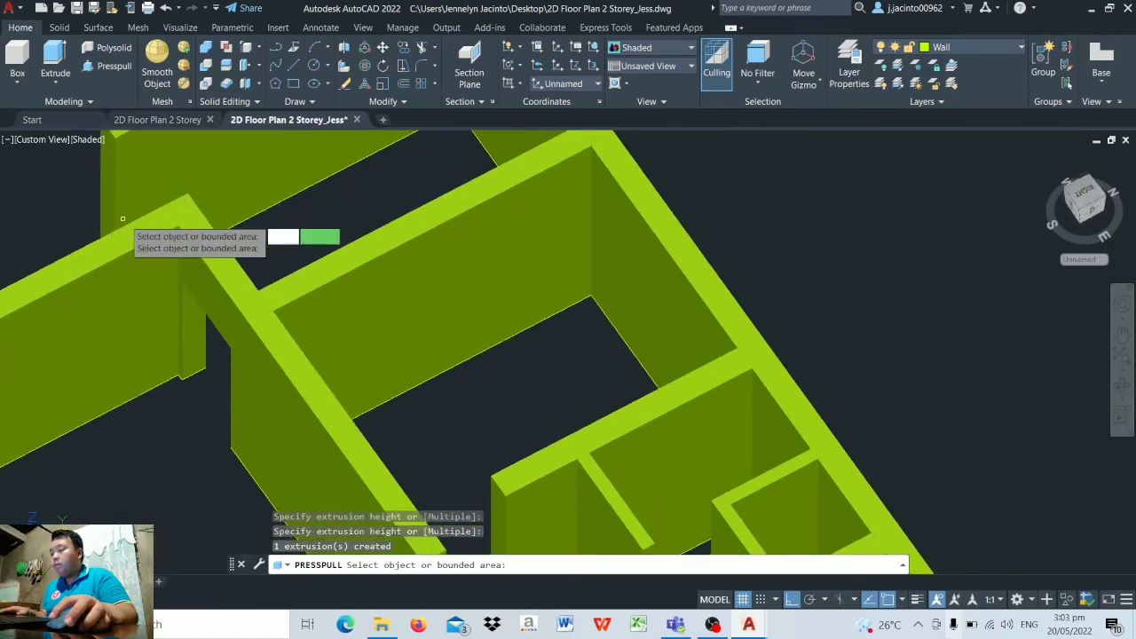
{"action": "scroll", "coordinate": [126, 219], "scroll_direction": "down", "scroll_amount": 4}
{"action": "scroll", "coordinate": [266, 284], "scroll_direction": "down", "scroll_amount": 3}
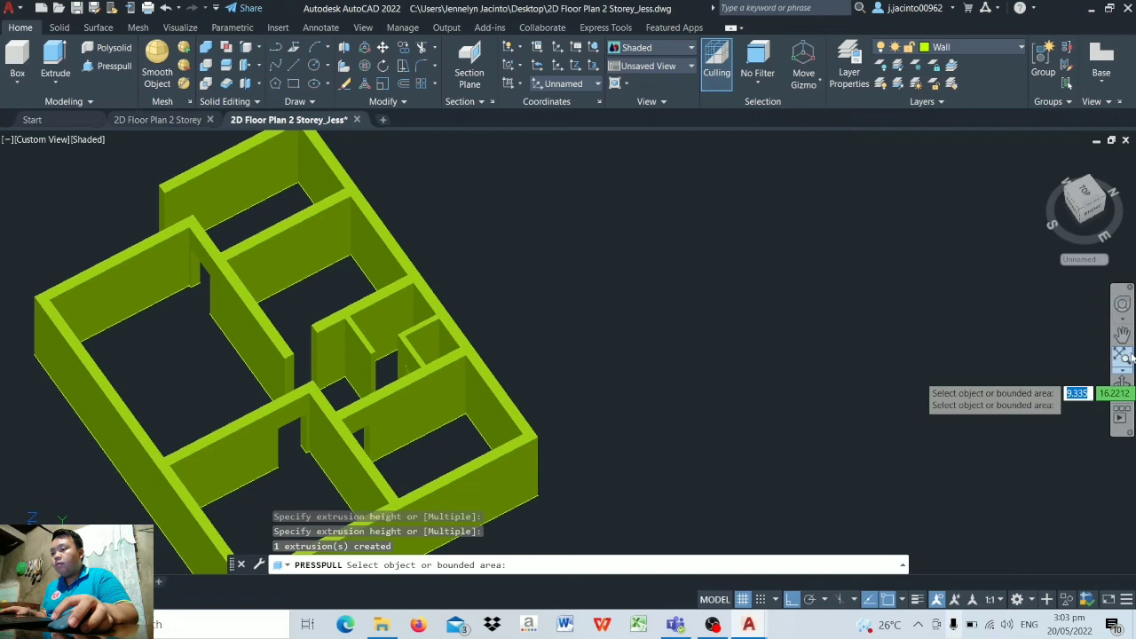
{"action": "key", "text": "Escape"}
- Copy the long inner top edge of the protruding end room's open-ended wall 1 unit straight down
{"action": "scroll", "coordinate": [754, 322], "scroll_direction": "up", "scroll_amount": 6}
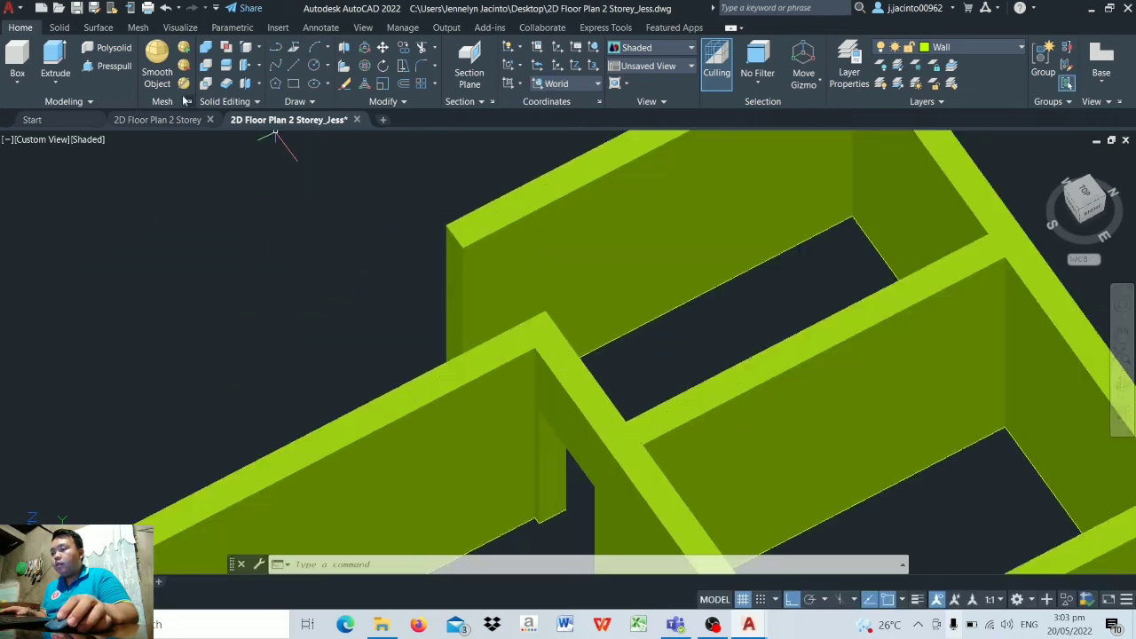
{"action": "left_click", "coordinate": [253, 46]}
{"action": "left_click", "coordinate": [266, 157]}
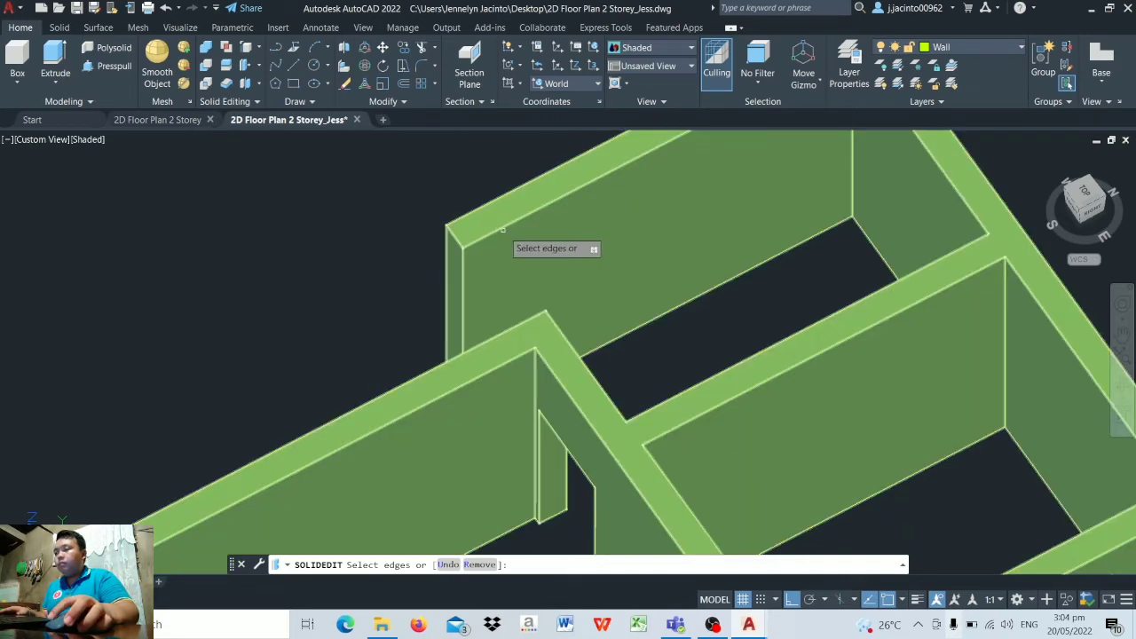
{"action": "left_click", "coordinate": [502, 229]}
{"action": "key", "text": "Return"}
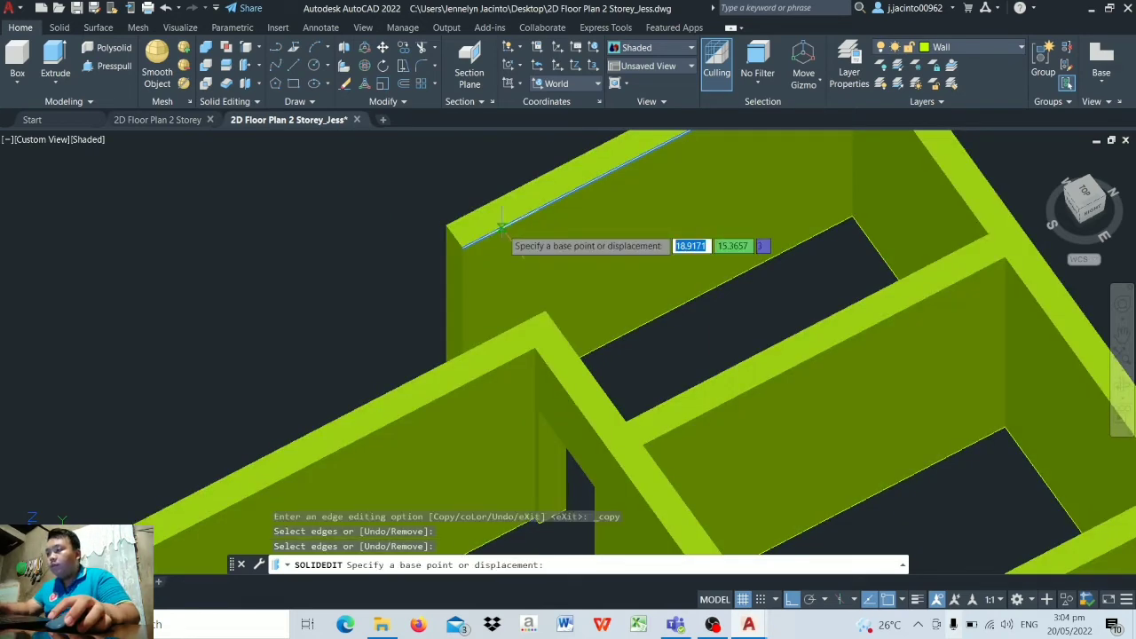
{"action": "left_click", "coordinate": [423, 267]}
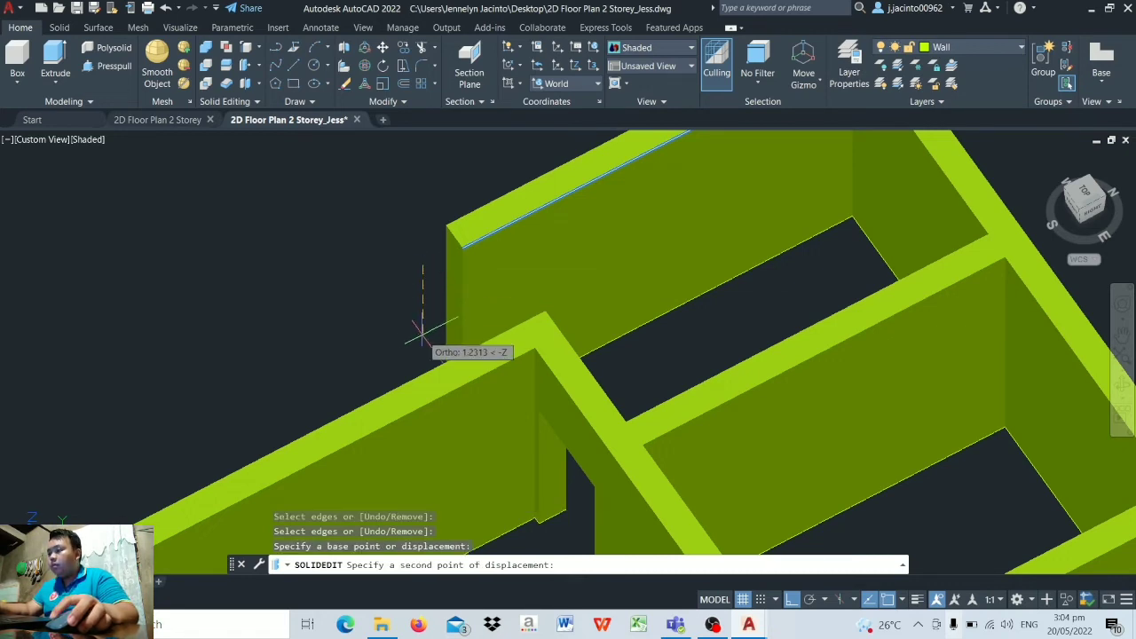
{"action": "key", "text": "Return"}
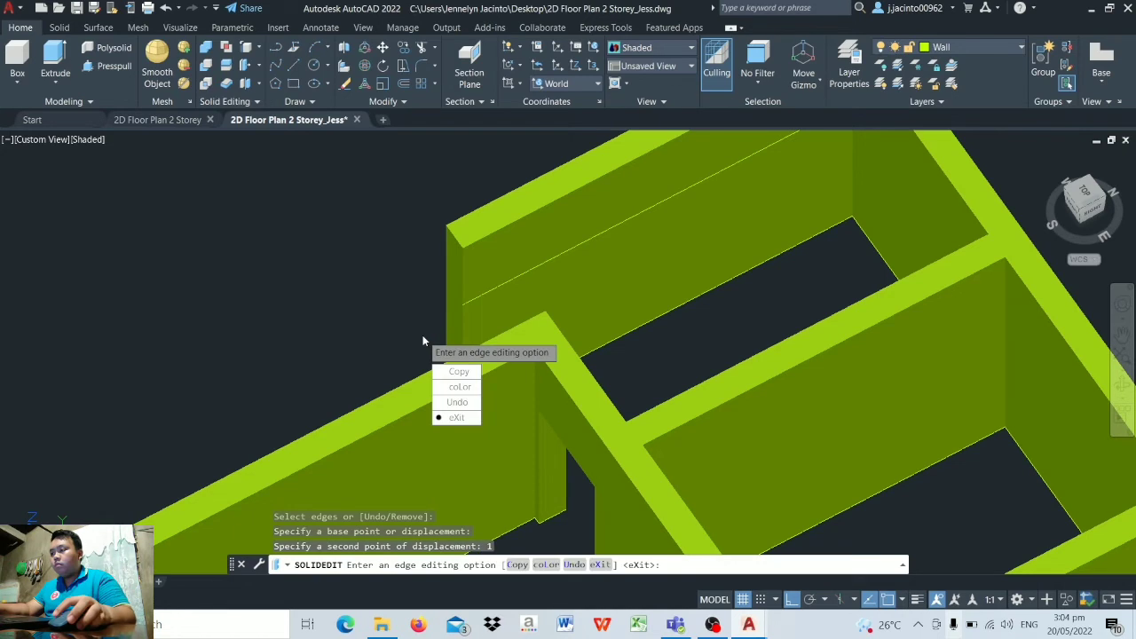
- Copy the vertical inner edge at that wall's open end .3 units along the wall and finish solid editing
{"action": "left_click", "coordinate": [454, 371]}
{"action": "scroll", "coordinate": [448, 271], "scroll_direction": "up", "scroll_amount": 3}
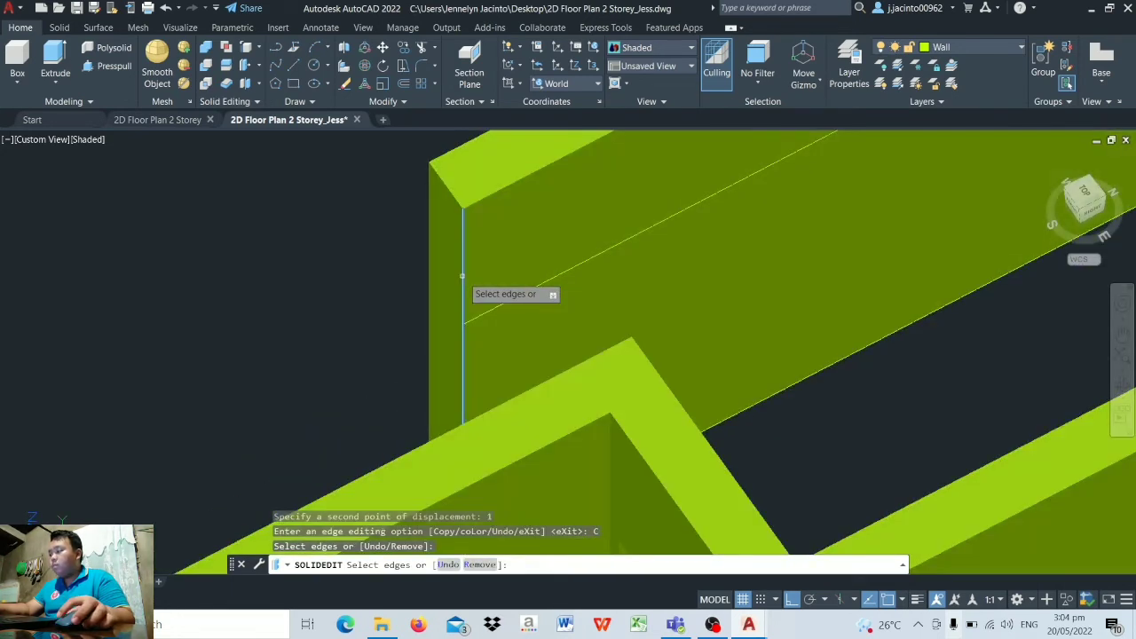
{"action": "key", "text": "Return"}
{"action": "left_click", "coordinate": [176, 312]}
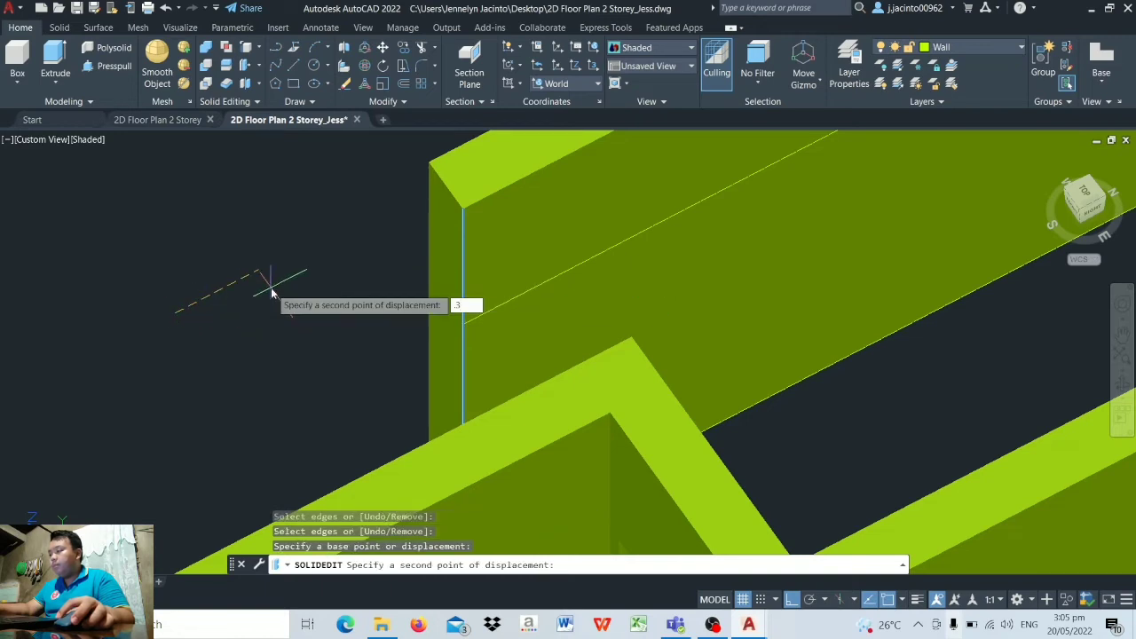
{"action": "key", "text": "Return"}
{"action": "type", "text": "x"}
{"action": "key", "text": "Return"}
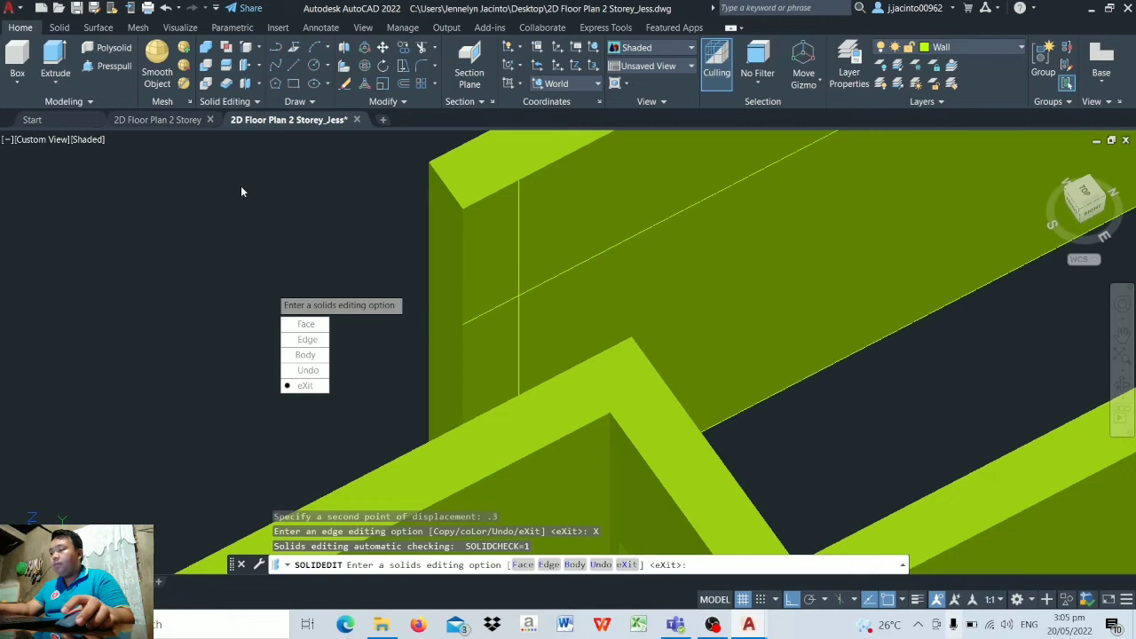
{"action": "left_click", "coordinate": [298, 385]}
- Presspull the upper area bounded by the two copied edges at the wall's open end across to the neighbouring wall corner
{"action": "left_click", "coordinate": [110, 69]}
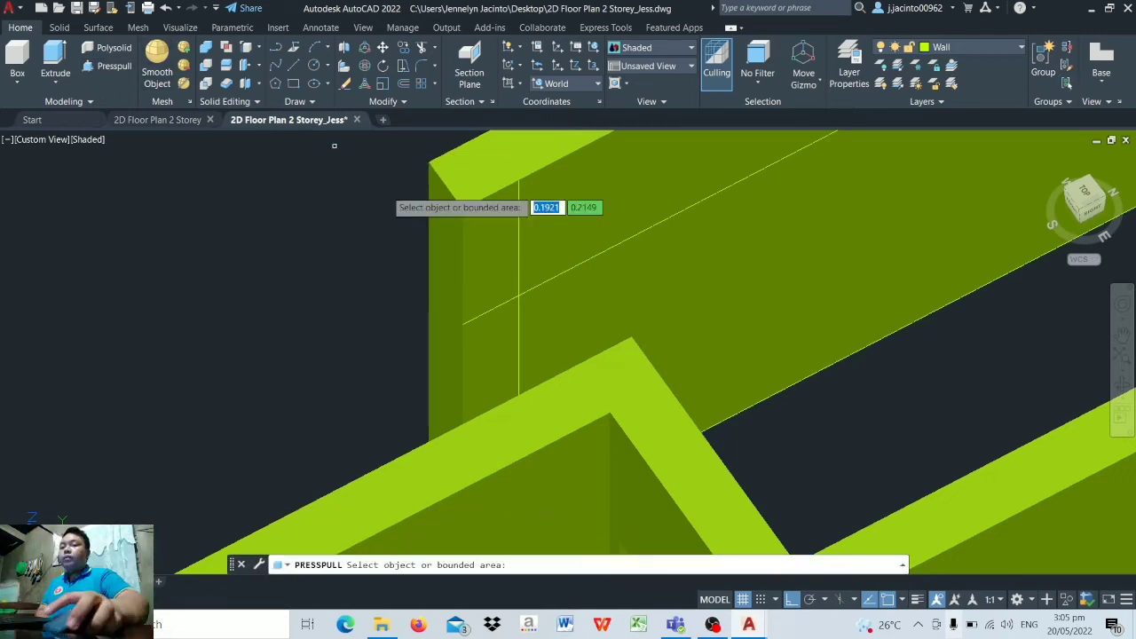
{"action": "left_click", "coordinate": [489, 255]}
{"action": "left_click", "coordinate": [586, 358]}
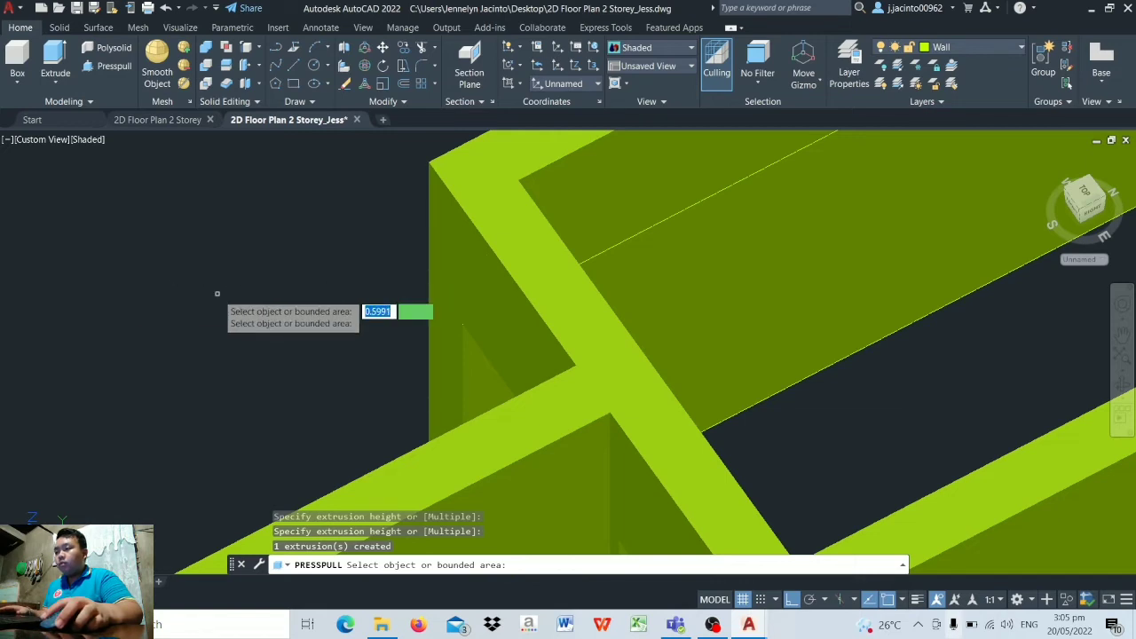
{"action": "scroll", "coordinate": [226, 284], "scroll_direction": "down", "scroll_amount": 3}
{"action": "scroll", "coordinate": [533, 396], "scroll_direction": "down", "scroll_amount": 4}
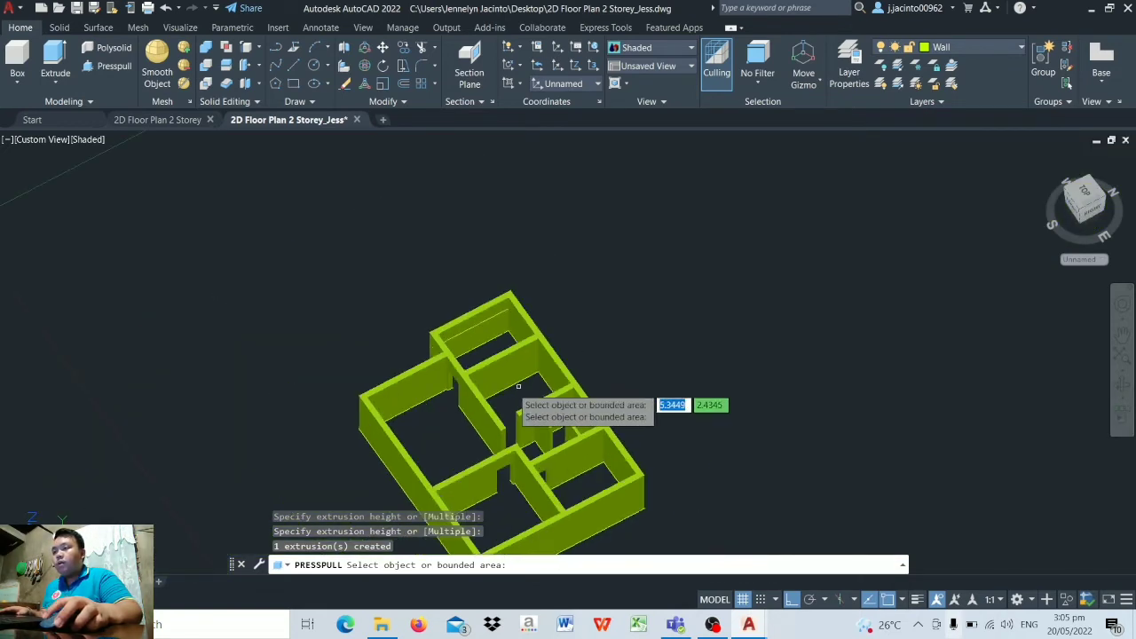
- Orbit the model toward the end room and switch the visual style to 2D Wireframe
{"action": "scroll", "coordinate": [491, 417], "scroll_direction": "up", "scroll_amount": 3}
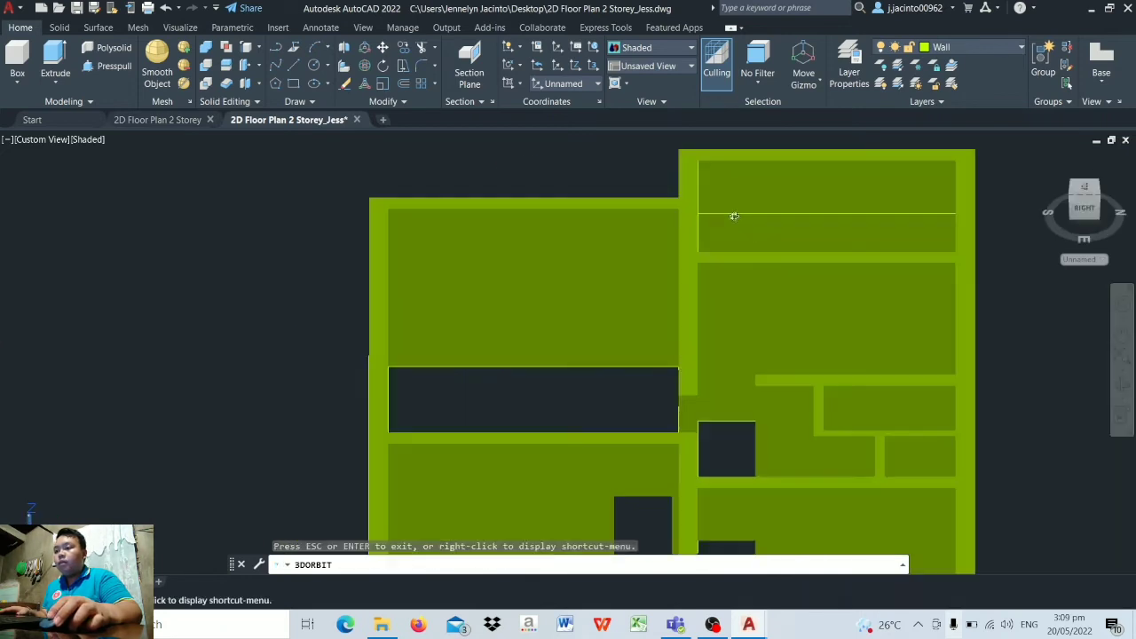
{"action": "middle_click_drag", "start_coordinate": [734, 216], "coordinate": [810, 153], "text": "shift"}
{"action": "left_click", "coordinate": [693, 51]}
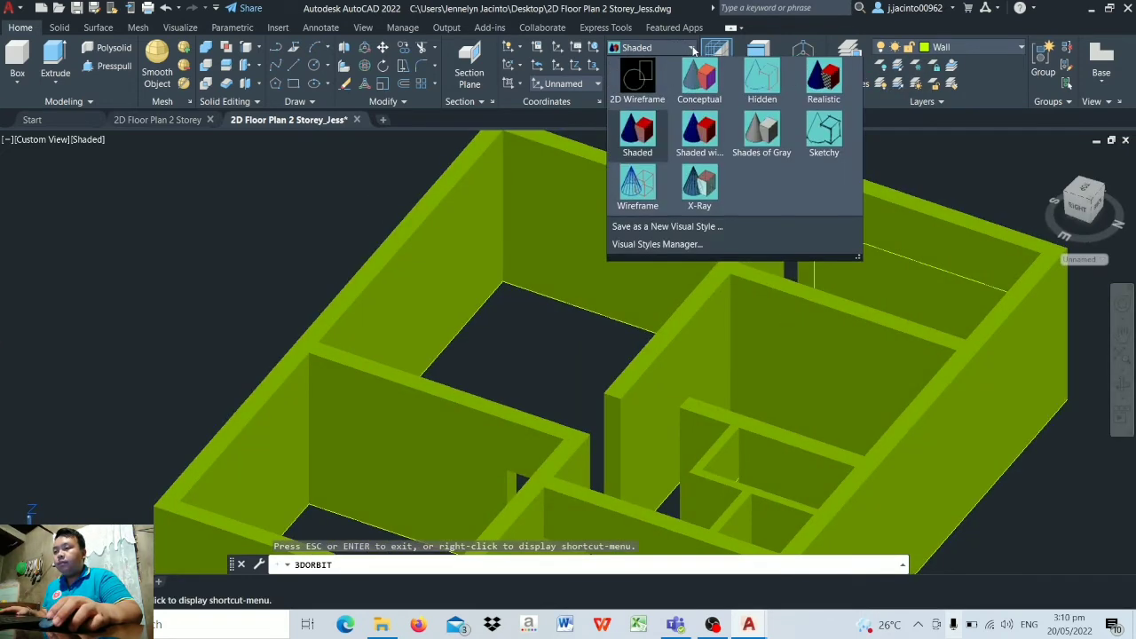
{"action": "left_click", "coordinate": [636, 73]}
{"action": "key", "text": "Escape"}
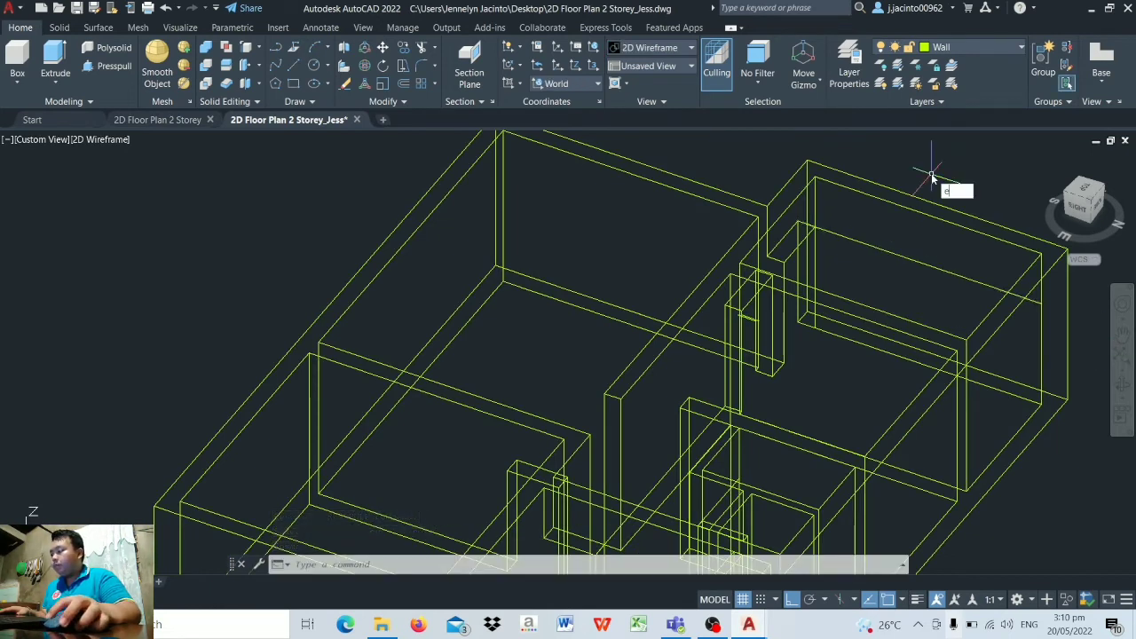
- Erase the leftover horizontal and vertical copied edge lines in the end room, checking the wireframe from other sides
{"action": "type", "text": "E"}
{"action": "key", "text": "Return"}
{"action": "left_click", "coordinate": [881, 249]}
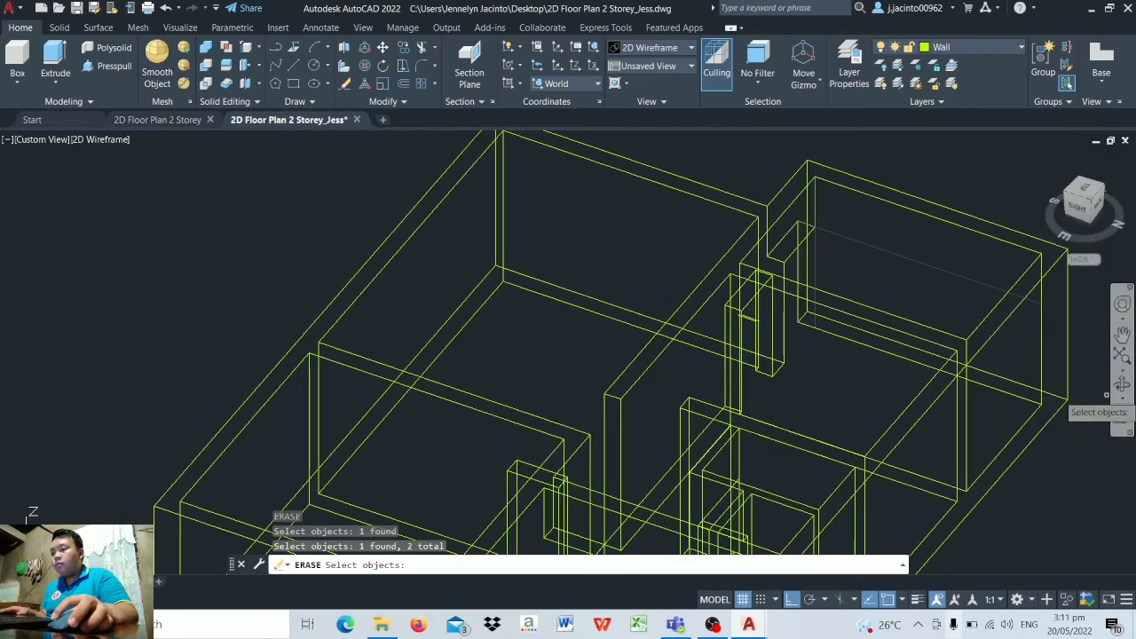
{"action": "left_click", "coordinate": [1120, 385]}
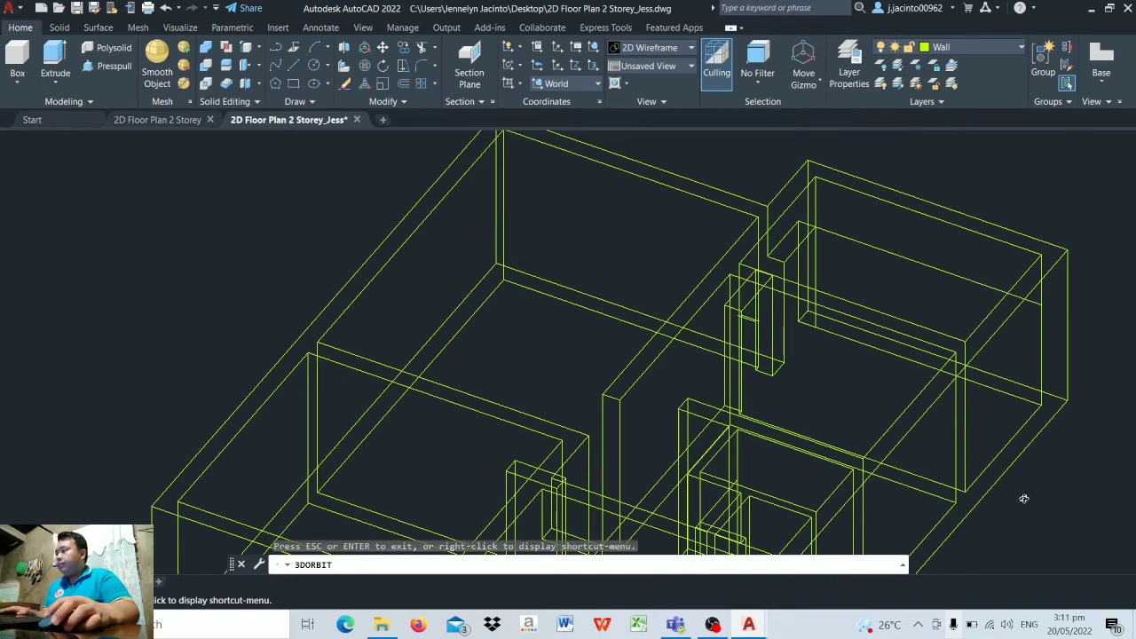
{"action": "right_click", "coordinate": [1035, 211]}
{"action": "left_click", "coordinate": [1032, 222]}
{"action": "scroll", "coordinate": [816, 456], "scroll_direction": "down", "scroll_amount": 2}
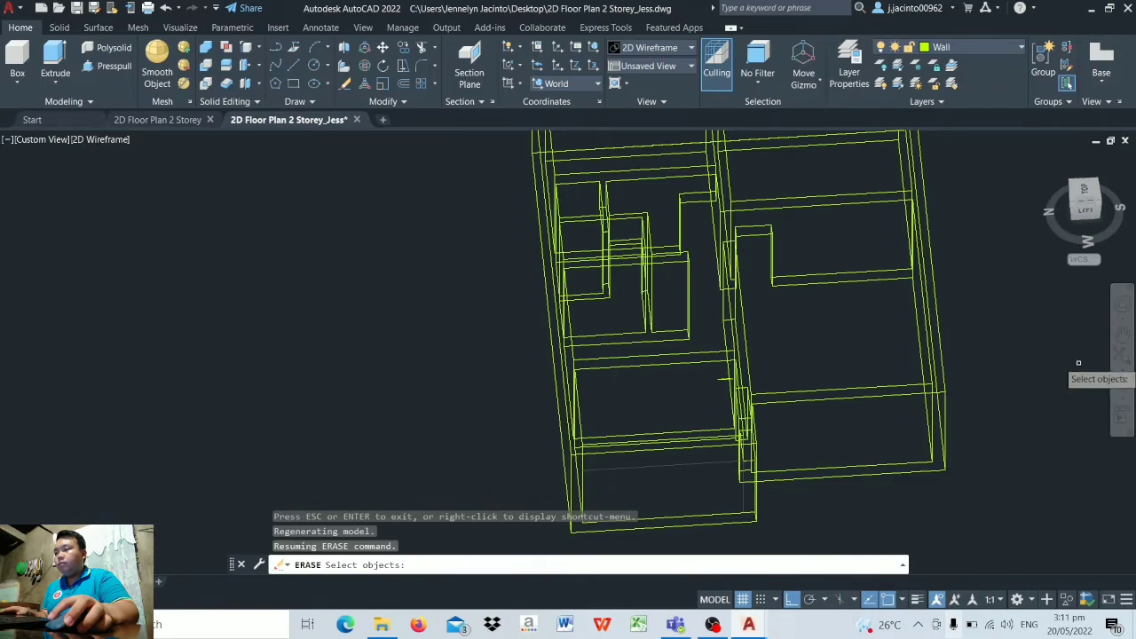
{"action": "left_click", "coordinate": [1120, 385]}
{"action": "left_click_drag", "start_coordinate": [1109, 391], "coordinate": [571, 371]}
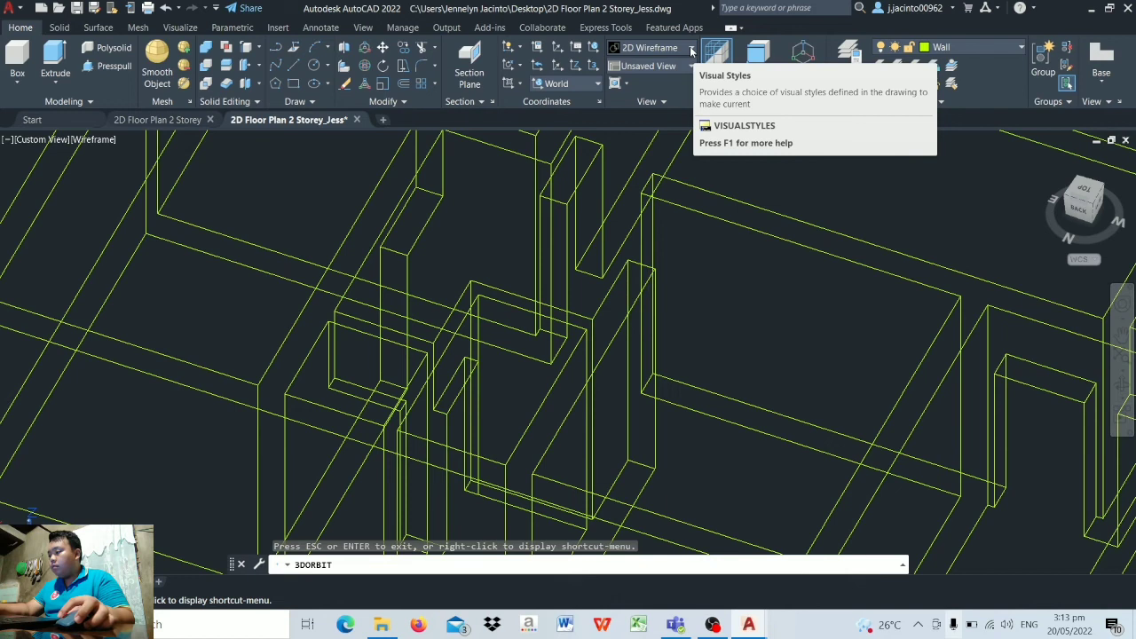
- Set the model's visual style back to Shaded
{"action": "left_click", "coordinate": [691, 48]}
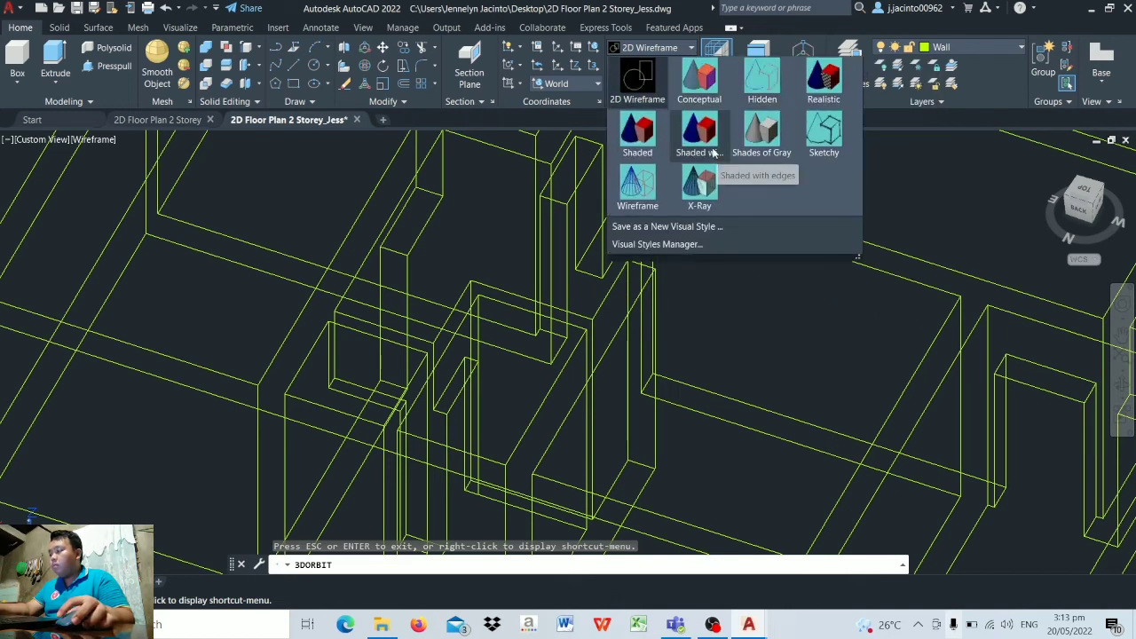
{"action": "left_click", "coordinate": [638, 135]}
{"action": "left_click", "coordinate": [690, 48]}
{"action": "left_click", "coordinate": [634, 82]}
{"action": "left_click", "coordinate": [650, 49]}
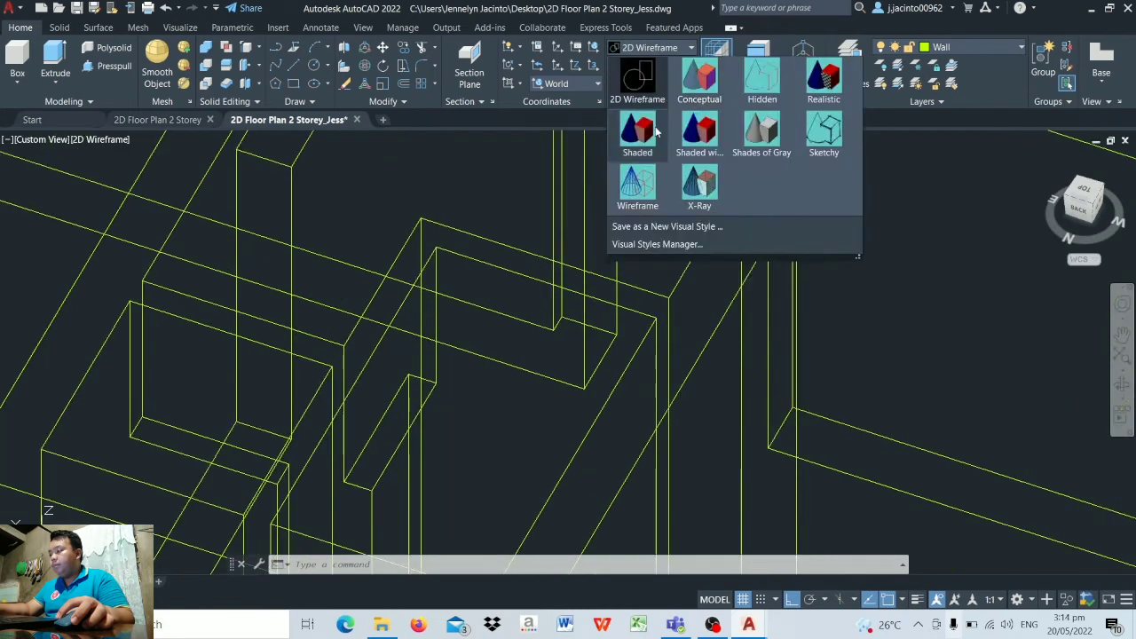
{"action": "left_click", "coordinate": [634, 133]}
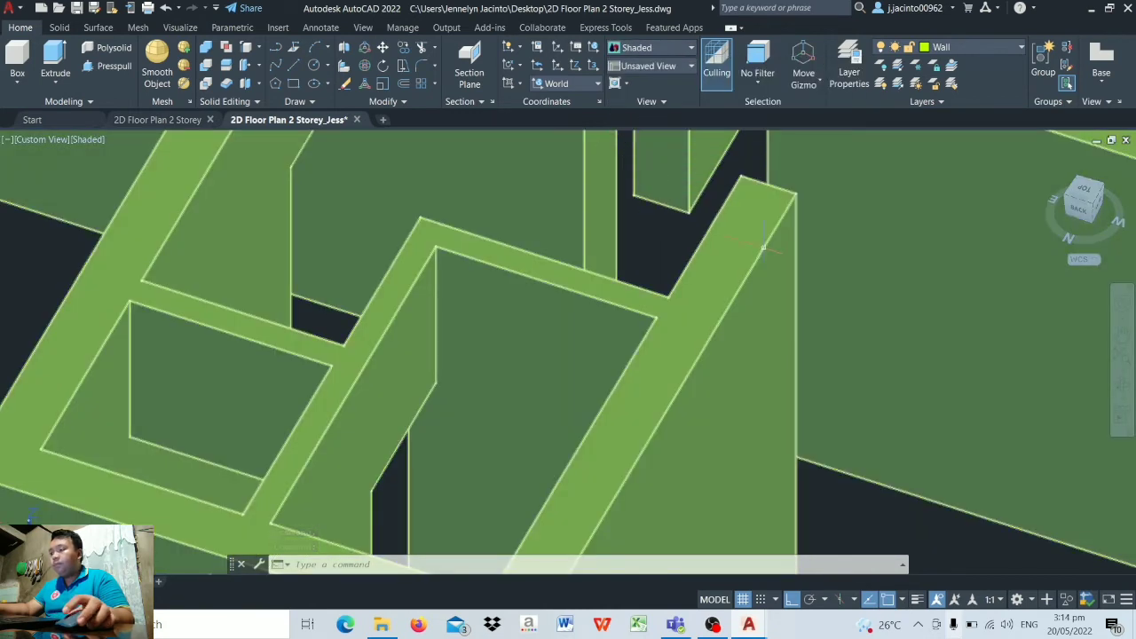
- Show the whole model in 2D Wireframe, turn on the Window layer and make it the current layer
{"action": "scroll", "coordinate": [903, 382], "scroll_direction": "down", "scroll_amount": 5}
{"action": "mouse_move", "coordinate": [677, 349]}
{"action": "middle_mouse_down", "text": "shift"}
{"action": "mouse_move", "coordinate": [372, 270]}
{"action": "mouse_move", "coordinate": [462, 357]}
{"action": "mouse_move", "coordinate": [419, 325]}
{"action": "middle_mouse_up", "text": "shift"}
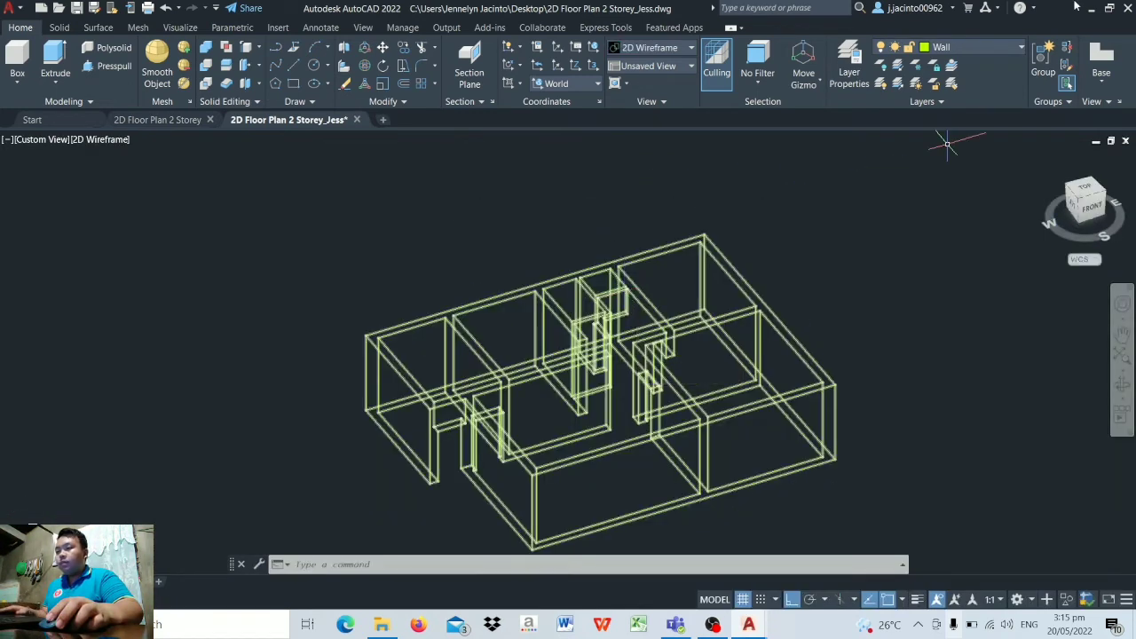
{"action": "left_click", "coordinate": [976, 47]}
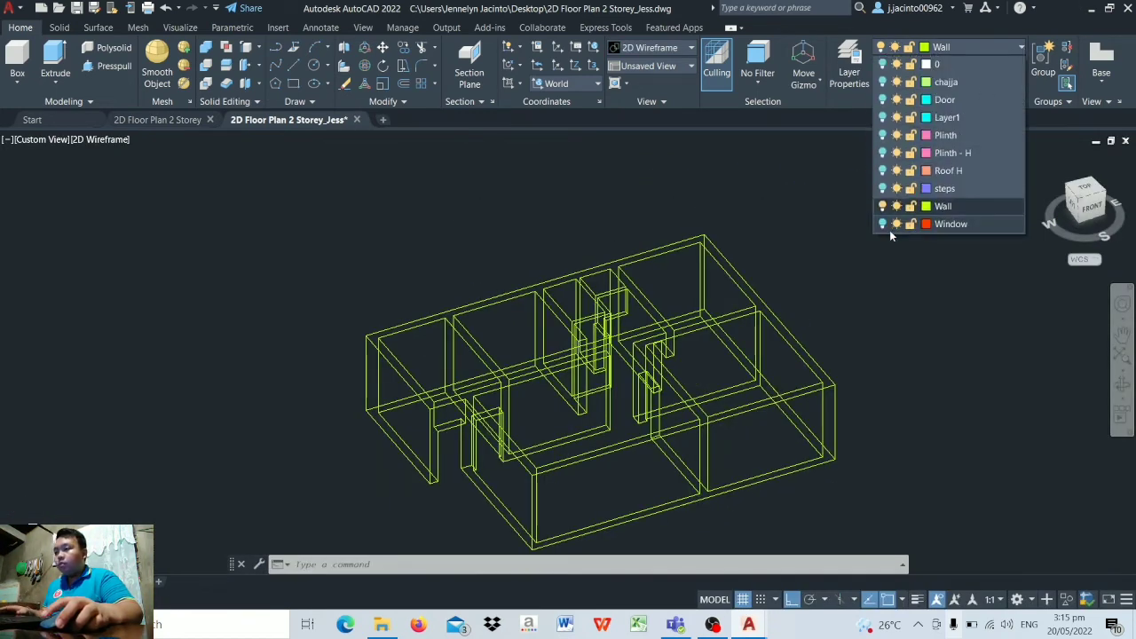
{"action": "left_click", "coordinate": [882, 224]}
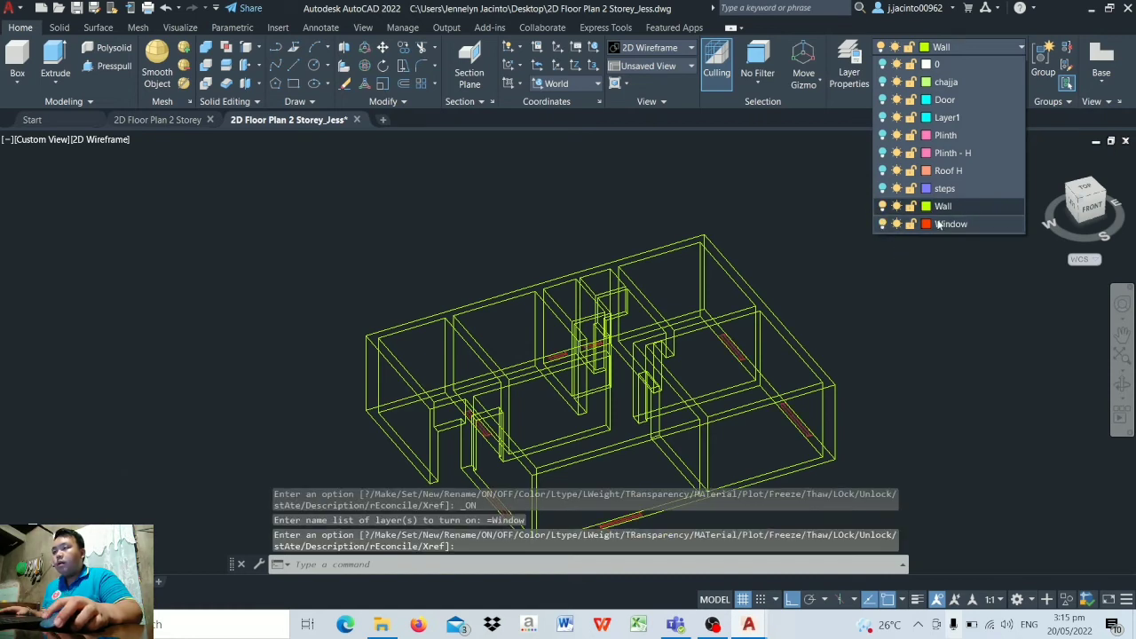
{"action": "left_click", "coordinate": [938, 224]}
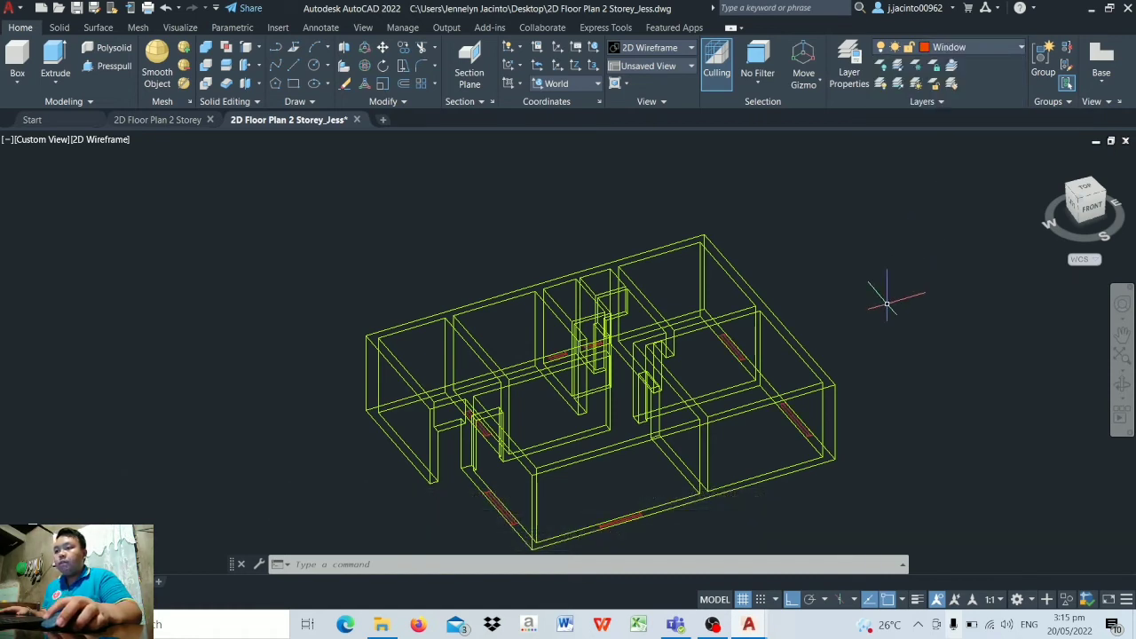
- Measure the length of the window symbol nearest the front corner of the outer side wall
{"action": "scroll", "coordinate": [799, 506], "scroll_direction": "up", "scroll_amount": 2}
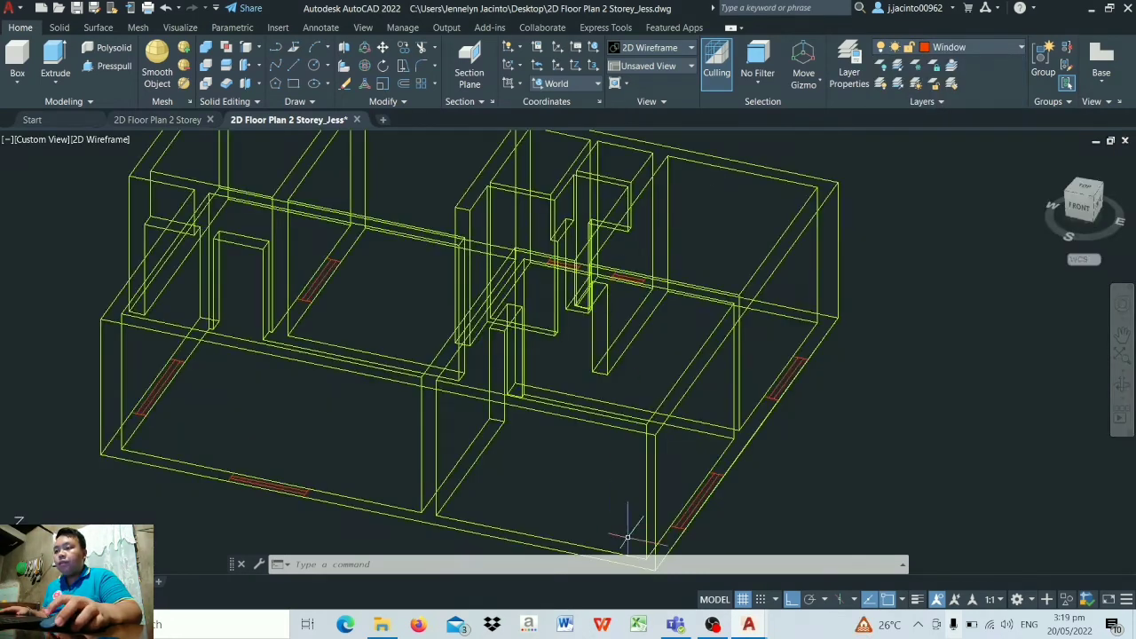
{"action": "left_click", "coordinate": [1122, 384]}
{"action": "left_click_drag", "start_coordinate": [976, 443], "coordinate": [960, 428]}
{"action": "right_click", "coordinate": [959, 427]}
{"action": "left_click", "coordinate": [980, 190]}
{"action": "scroll", "coordinate": [622, 517], "scroll_direction": "up", "scroll_amount": 2}
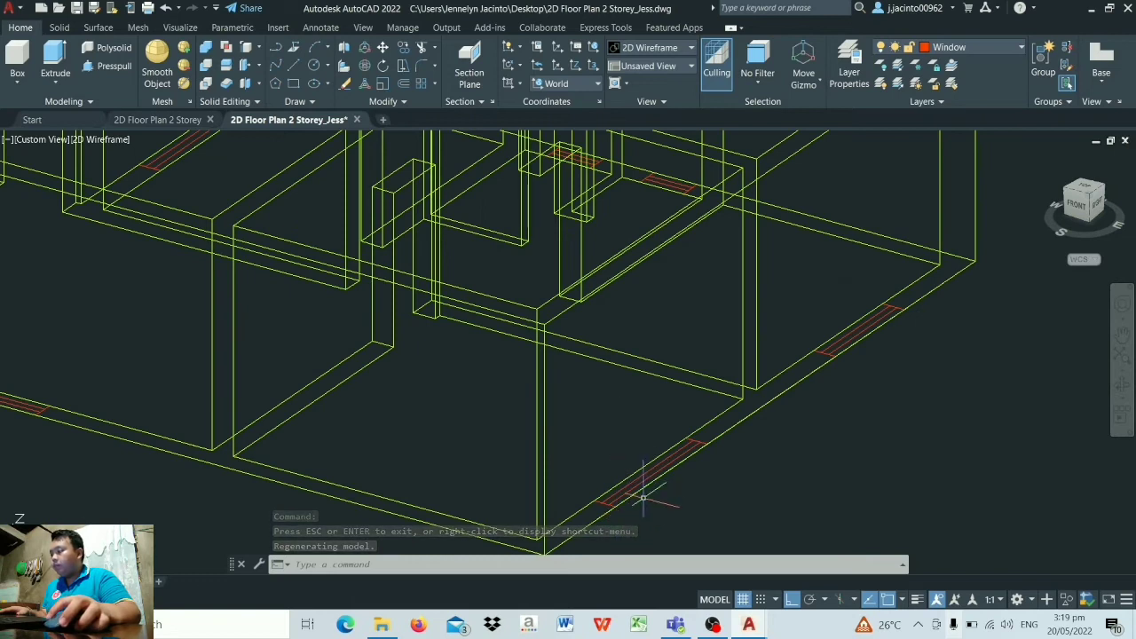
{"action": "type", "text": "i"}
{"action": "key", "text": "Return"}
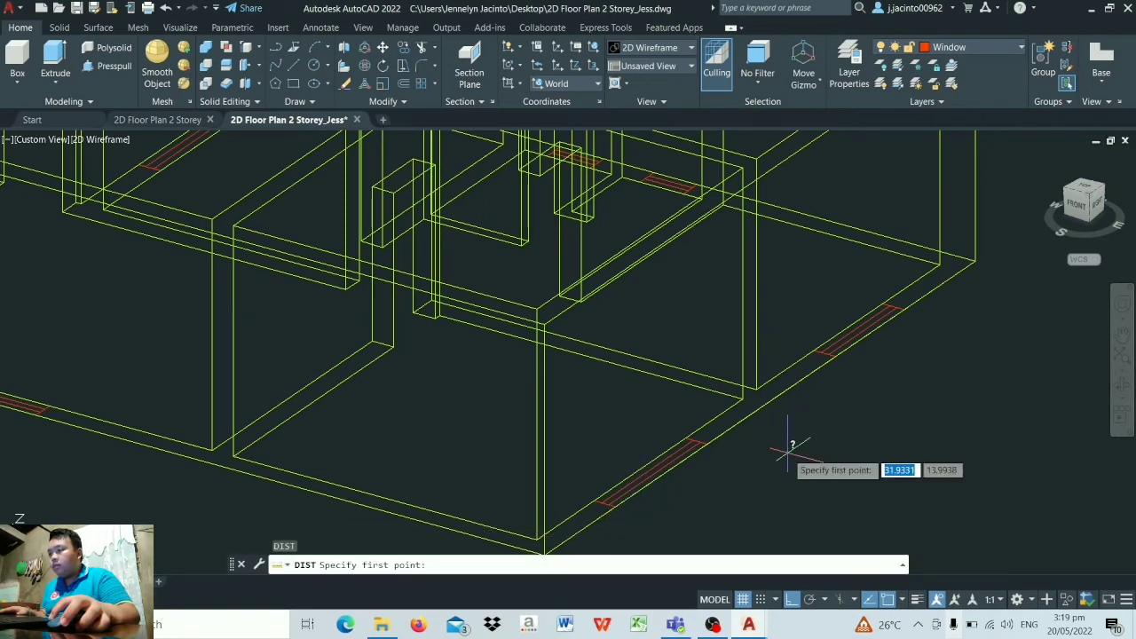
{"action": "left_click", "coordinate": [613, 502]}
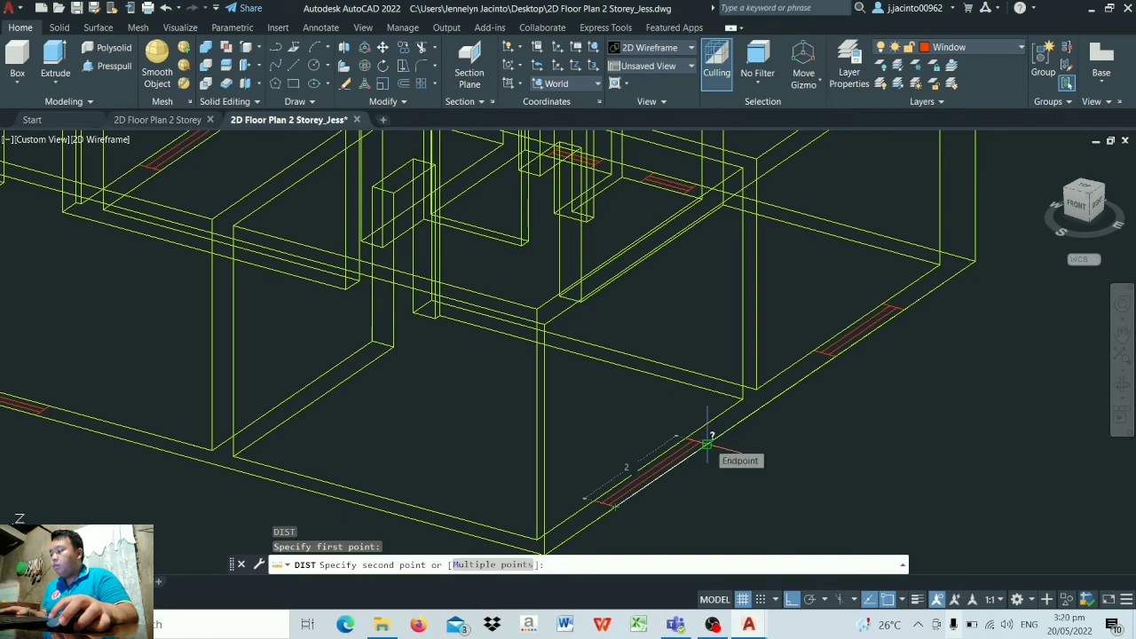
{"action": "left_click", "coordinate": [748, 468]}
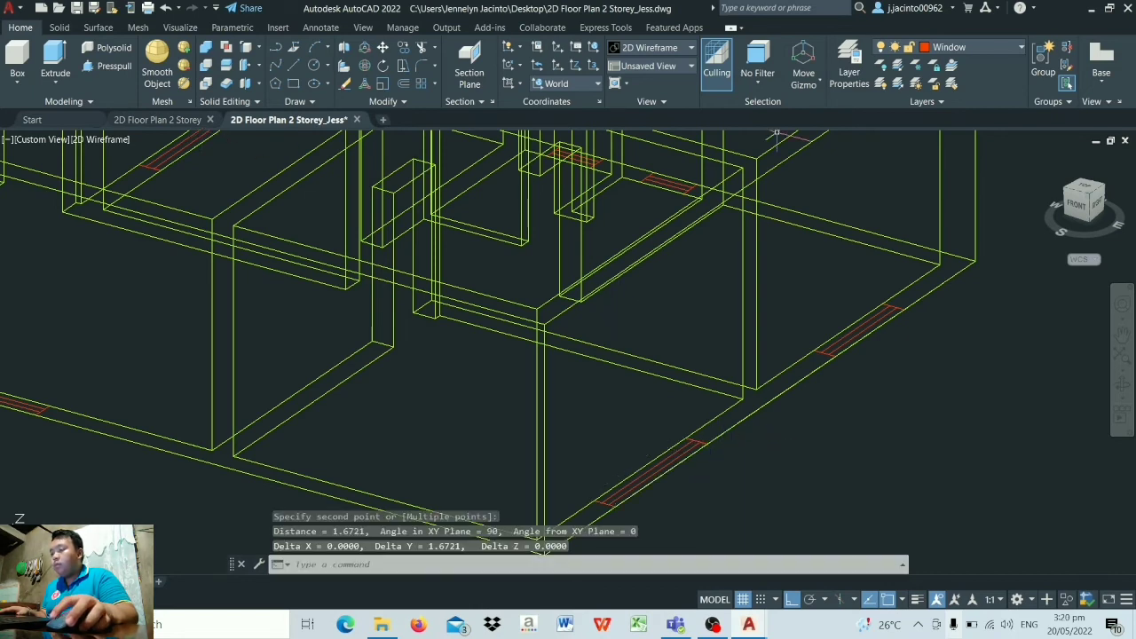
- Measure the length of the second window symbol farther along the same outer wall
{"action": "type", "text": "di"}
{"action": "key", "text": "Return"}
{"action": "scroll", "coordinate": [971, 393], "scroll_direction": "up", "scroll_amount": 3}
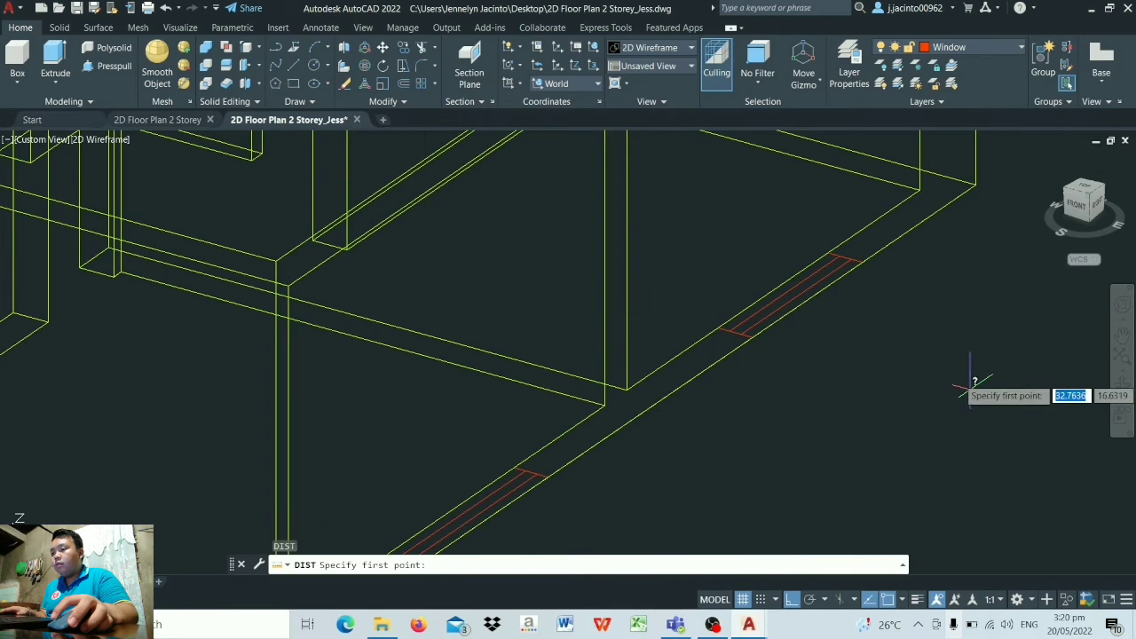
{"action": "left_click", "coordinate": [754, 332]}
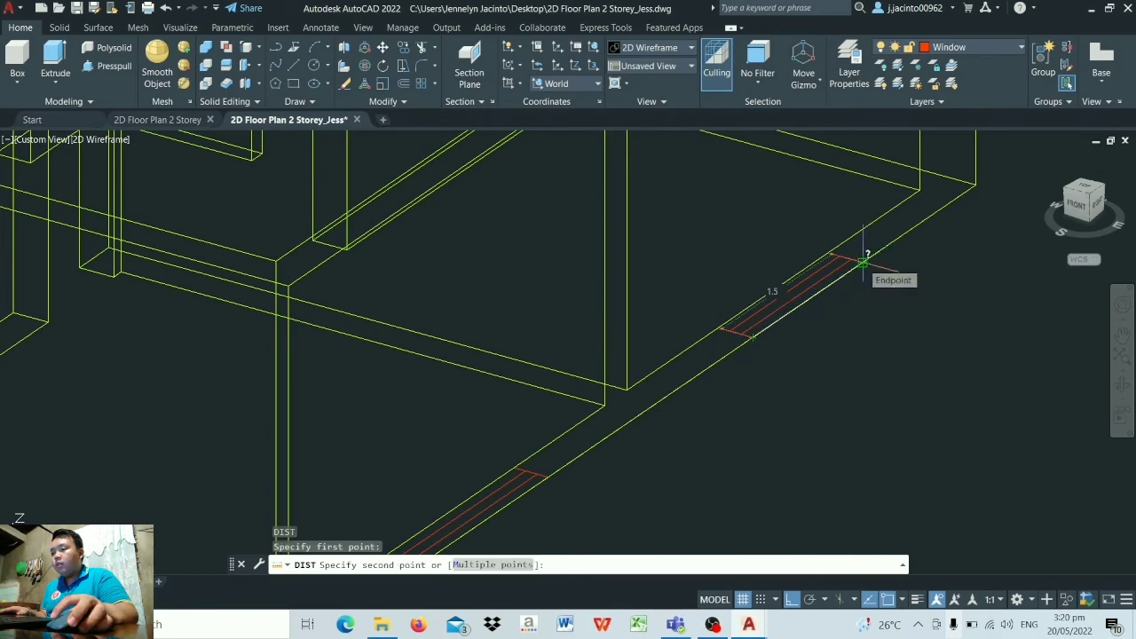
{"action": "left_click", "coordinate": [898, 324]}
{"action": "scroll", "coordinate": [483, 483], "scroll_direction": "down", "scroll_amount": 3}
{"action": "scroll", "coordinate": [495, 488], "scroll_direction": "up", "scroll_amount": 2}
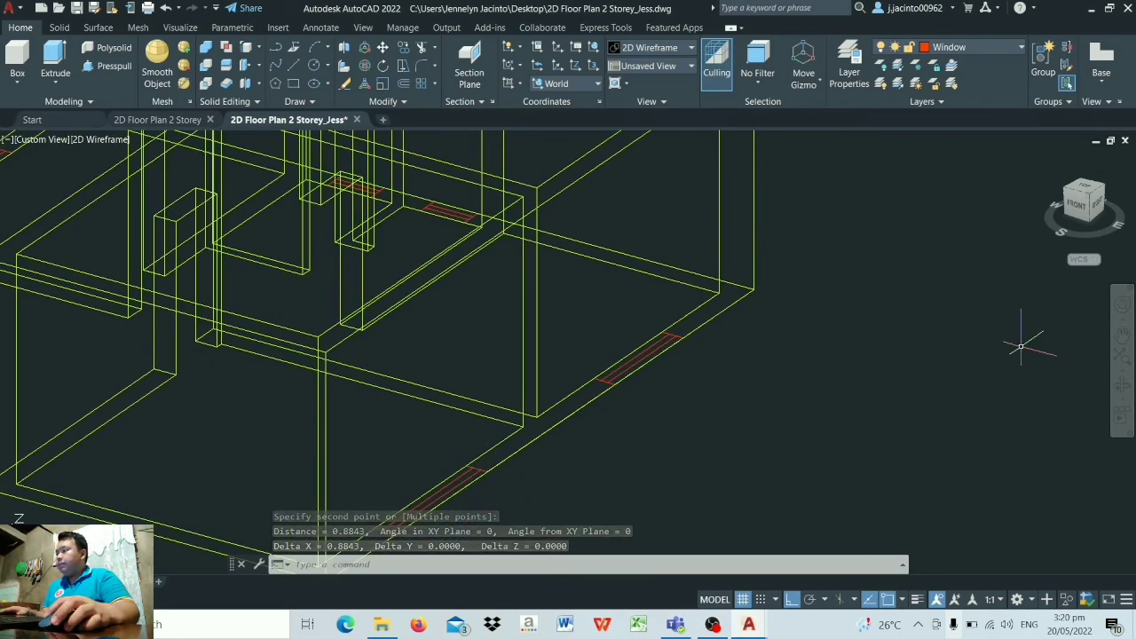
- Draw a vertical line 1 unit high from the outer near corner of the first window symbol
{"action": "left_click", "coordinate": [1122, 335]}
{"action": "left_click_drag", "start_coordinate": [679, 452], "coordinate": [758, 384]}
{"action": "scroll", "coordinate": [759, 384], "scroll_direction": "up", "scroll_amount": 2}
{"action": "right_click", "coordinate": [976, 362]}
{"action": "left_click", "coordinate": [994, 370]}
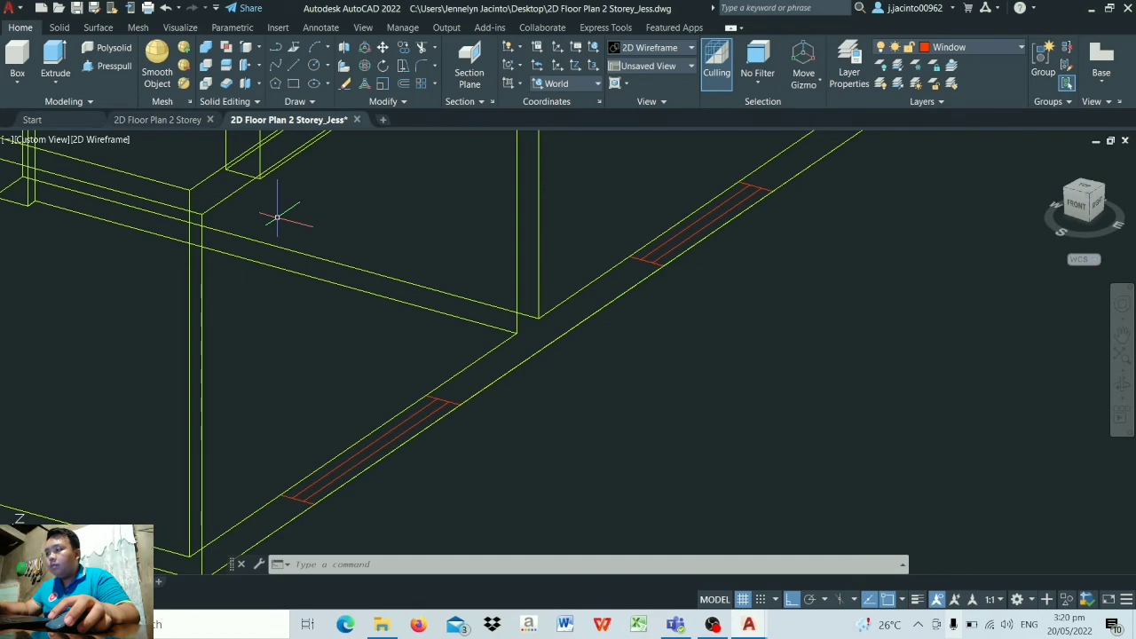
{"action": "left_click", "coordinate": [293, 66]}
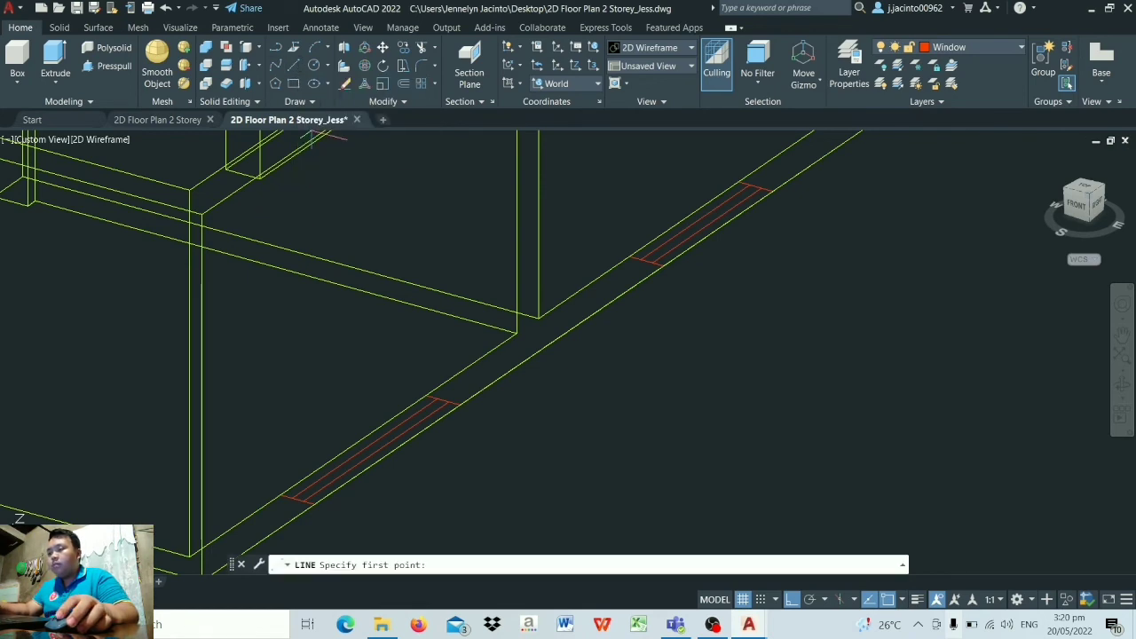
{"action": "left_click", "coordinate": [314, 504]}
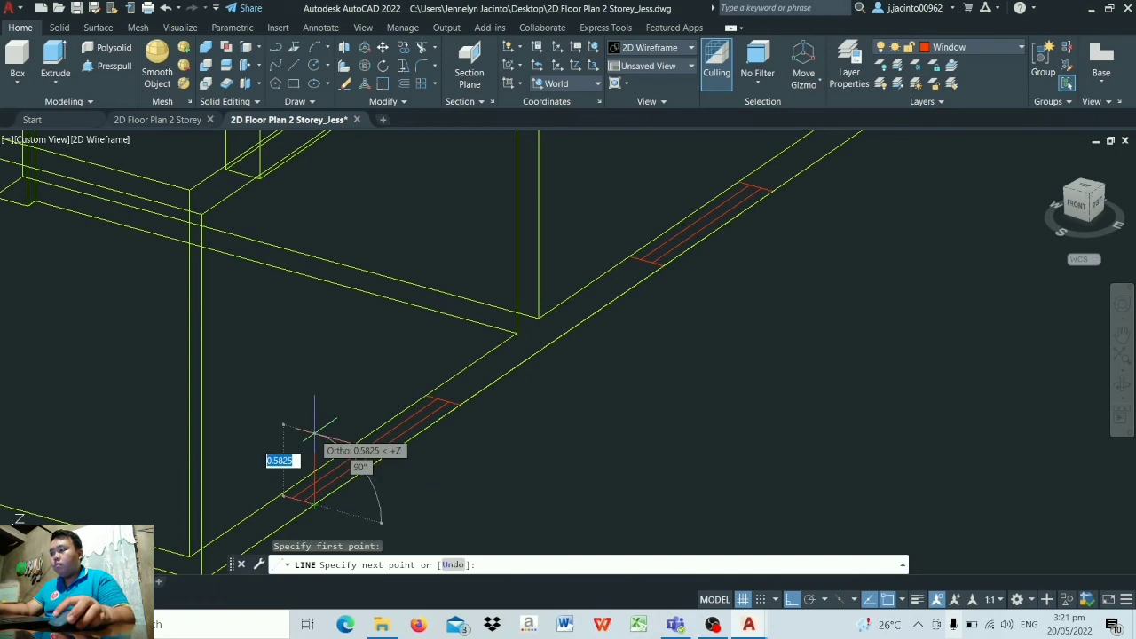
{"action": "type", "text": "1"}
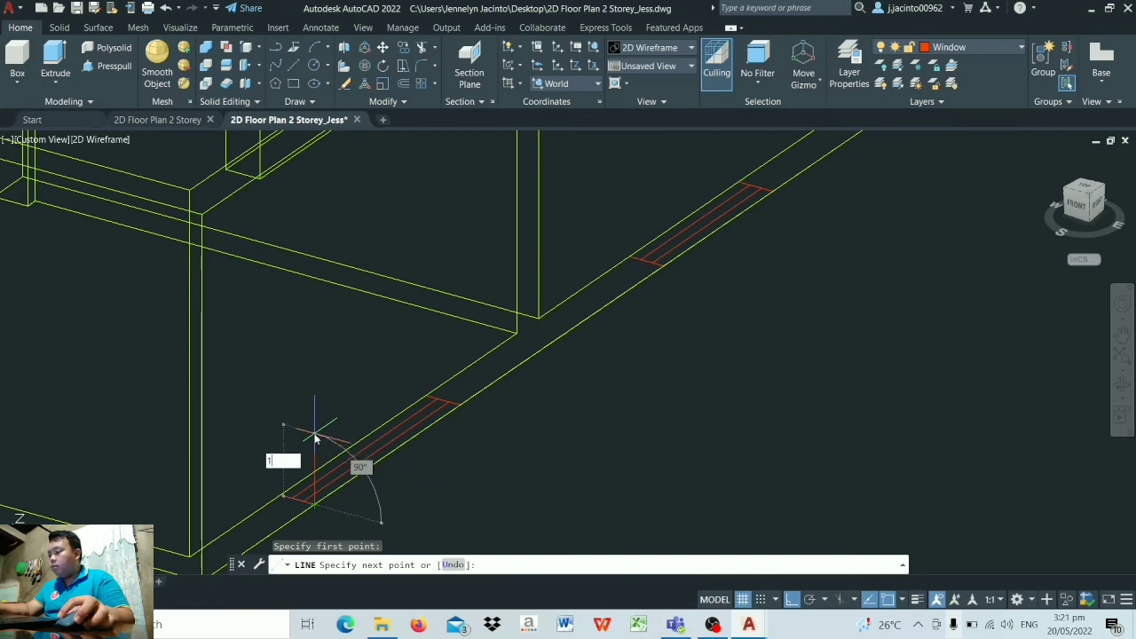
{"action": "key", "text": "Return"}
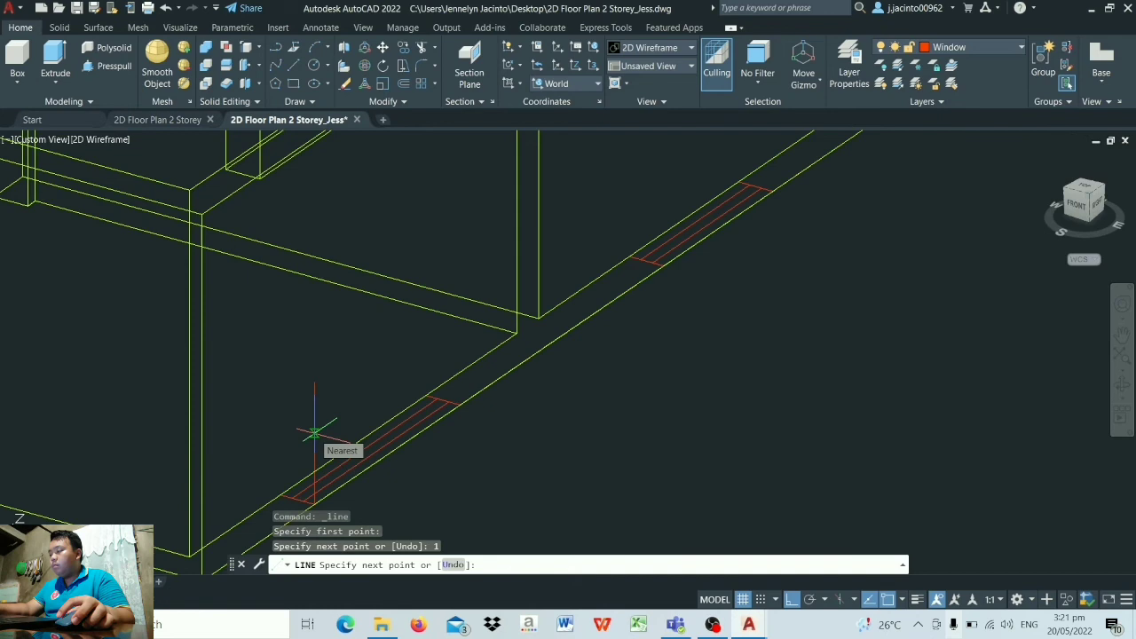
{"action": "key", "text": "Return"}
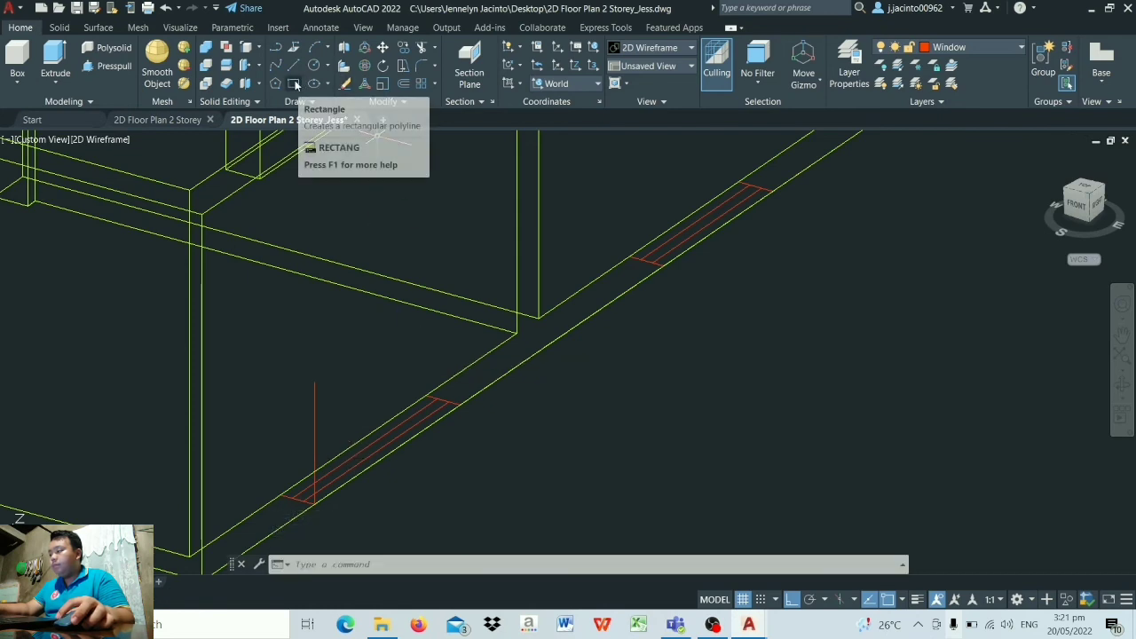
- Draw a rectangle of length 2 and width 1 on the outer wall face, starting from the vertical line's upper end
{"action": "type", "text": "rec"}
{"action": "key", "text": "Return"}
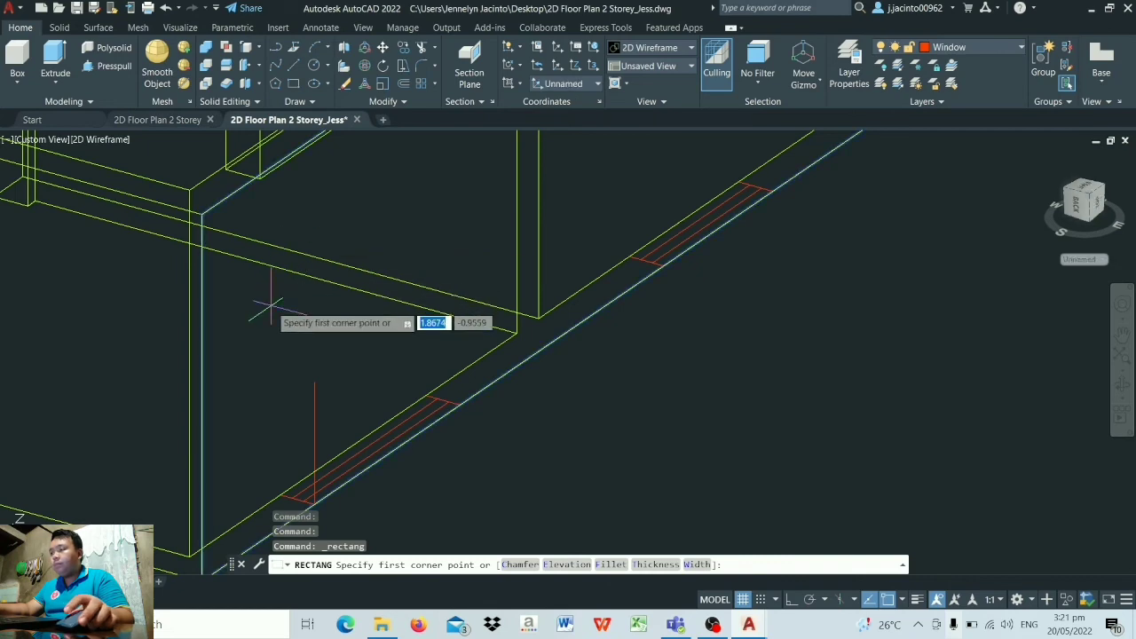
{"action": "left_click", "coordinate": [314, 381]}
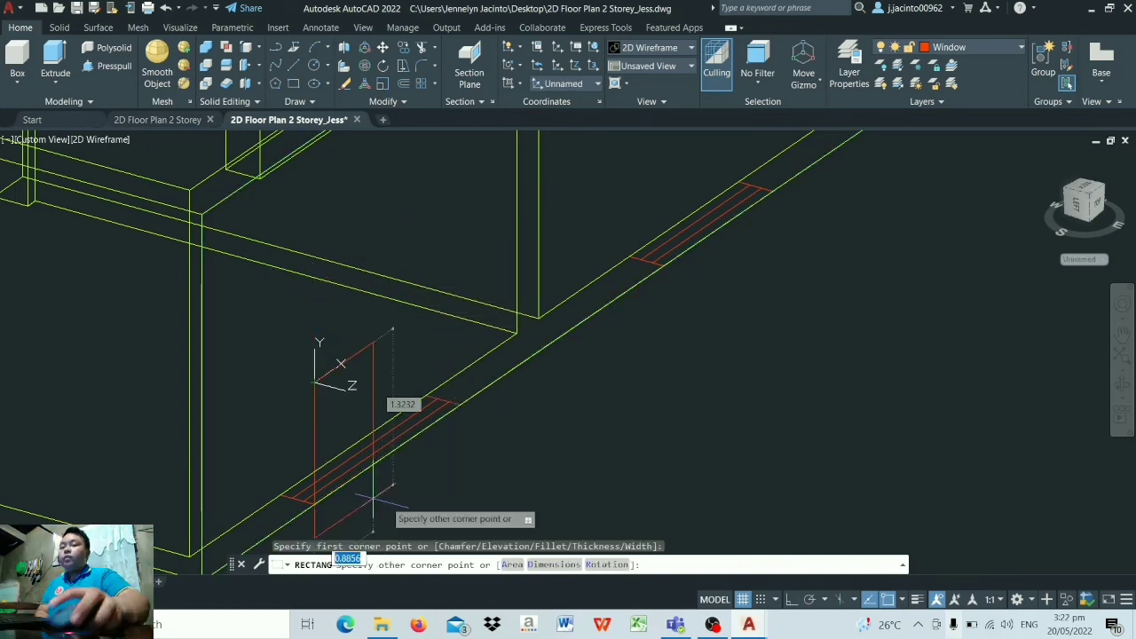
{"action": "left_click", "coordinate": [550, 566]}
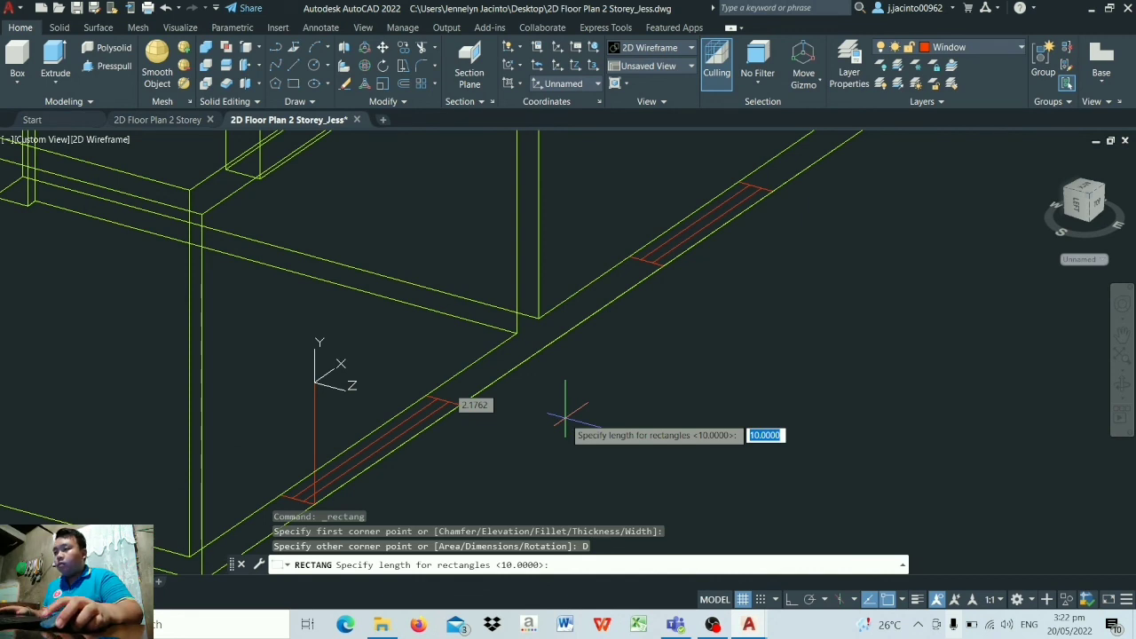
{"action": "type", "text": "2"}
{"action": "key", "text": "Return"}
{"action": "type", "text": "1"}
{"action": "key", "text": "Return"}
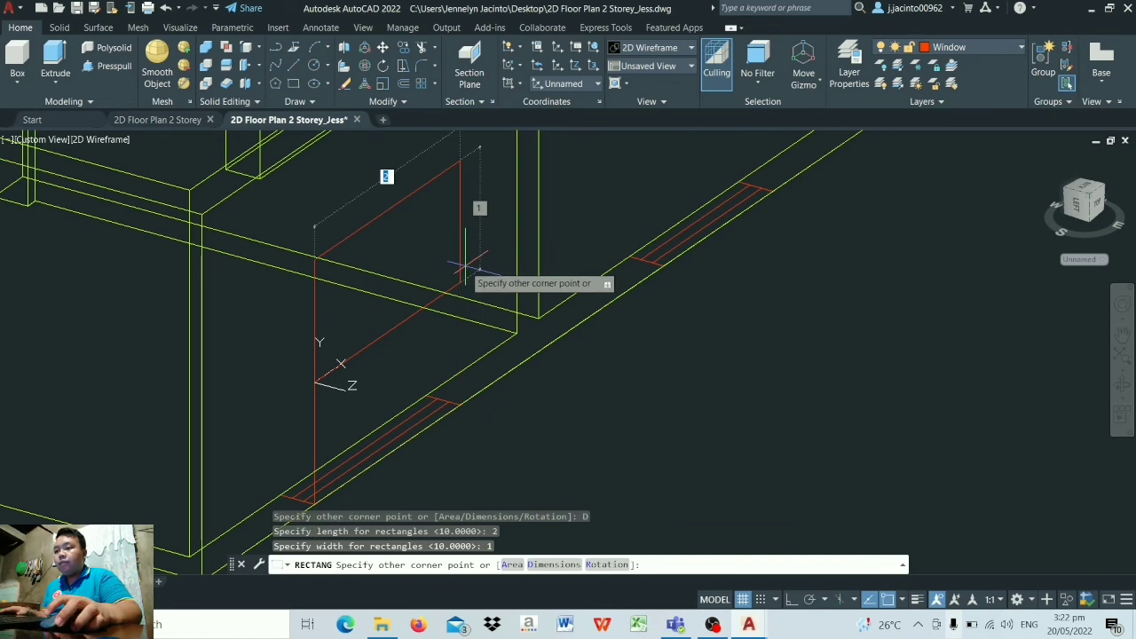
{"action": "key", "text": "Return"}
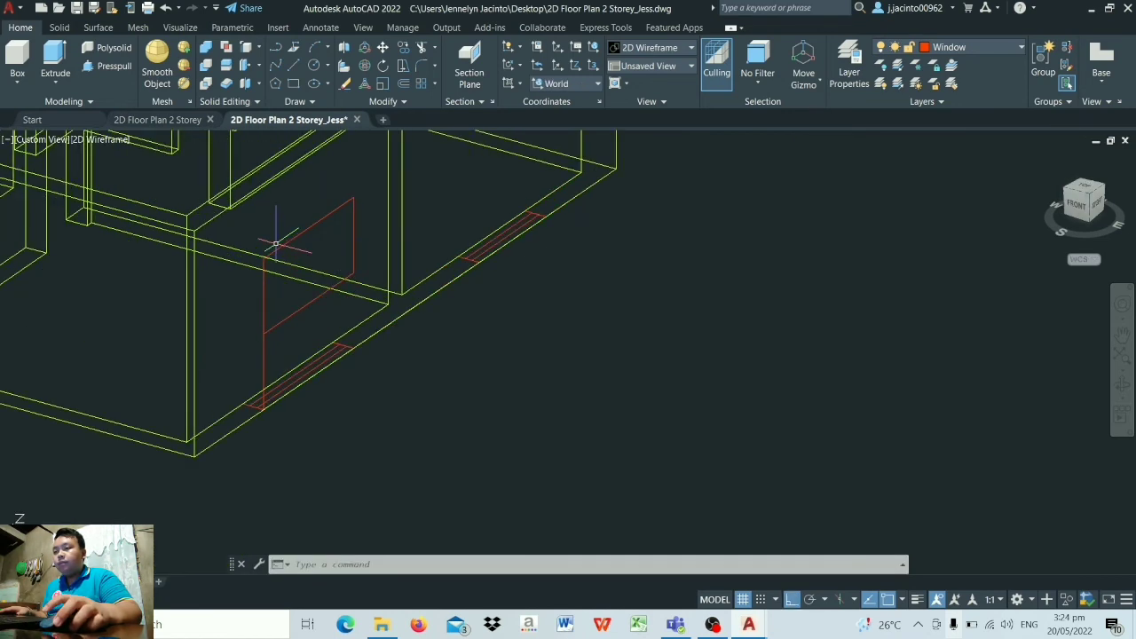
{"action": "left_click", "coordinate": [166, 8]}
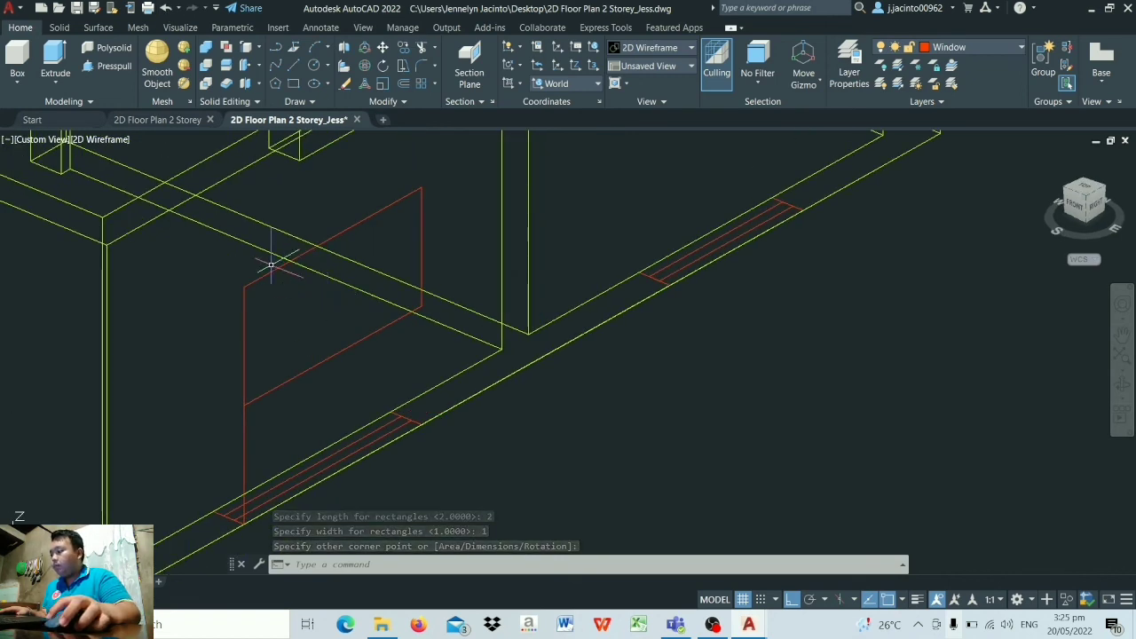
- Draw a rectangle of length 2 and width 0.1 from the upper near corner of the window outline for its top frame
{"action": "left_click", "coordinate": [294, 84]}
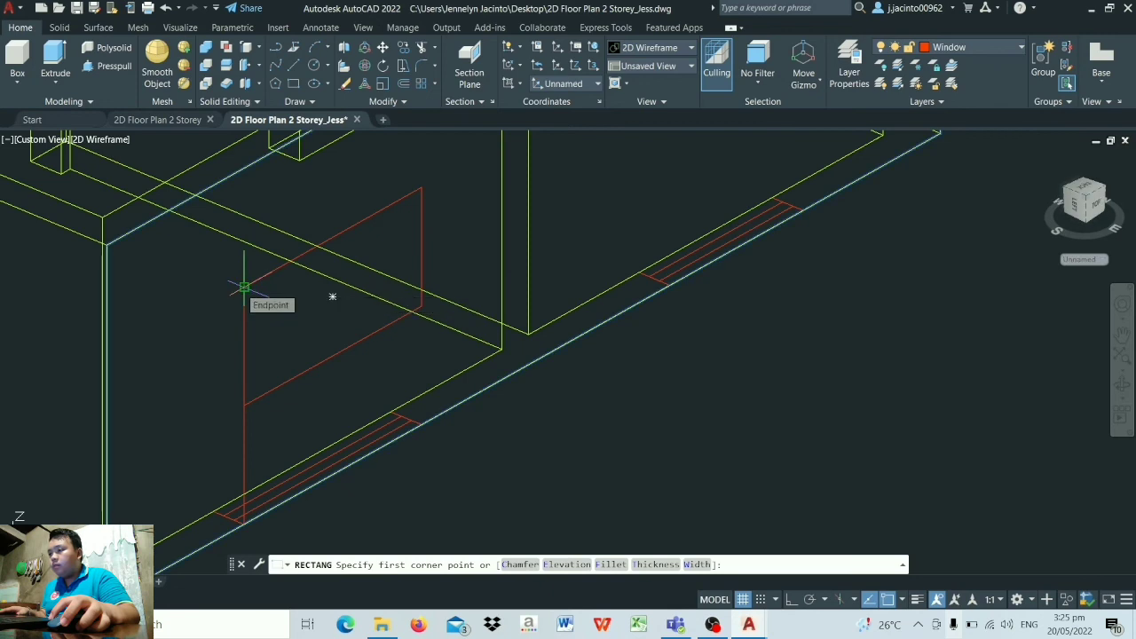
{"action": "left_click", "coordinate": [244, 287]}
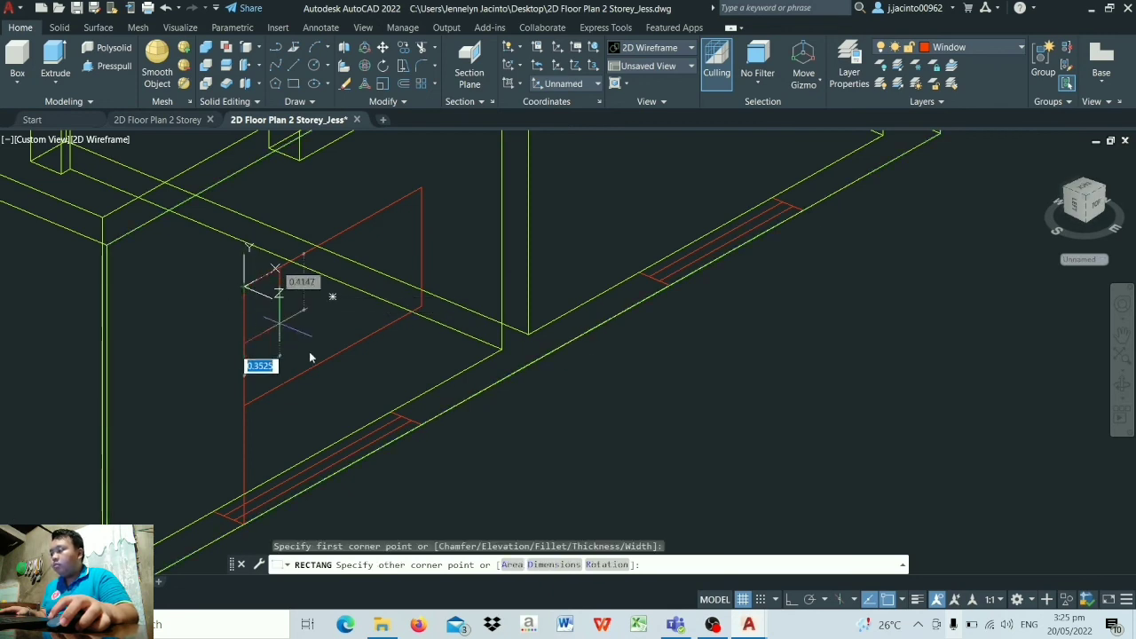
{"action": "type", "text": "D"}
{"action": "key", "text": "Return"}
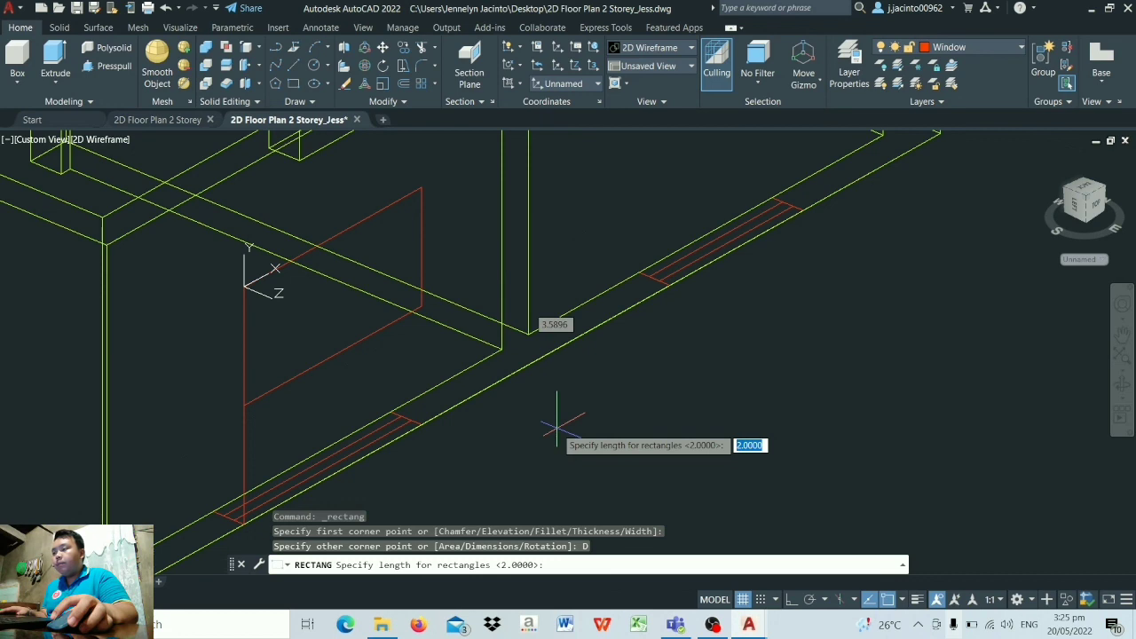
{"action": "key", "text": "Return"}
{"action": "type", "text": "."}
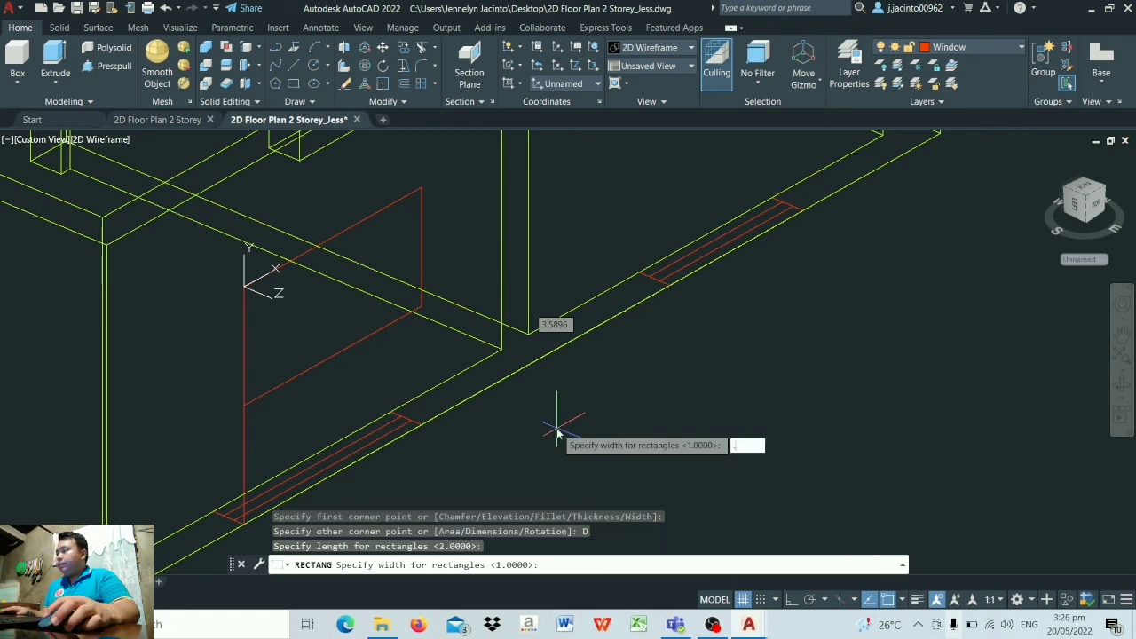
{"action": "type", "text": "1"}
{"action": "key", "text": "Return"}
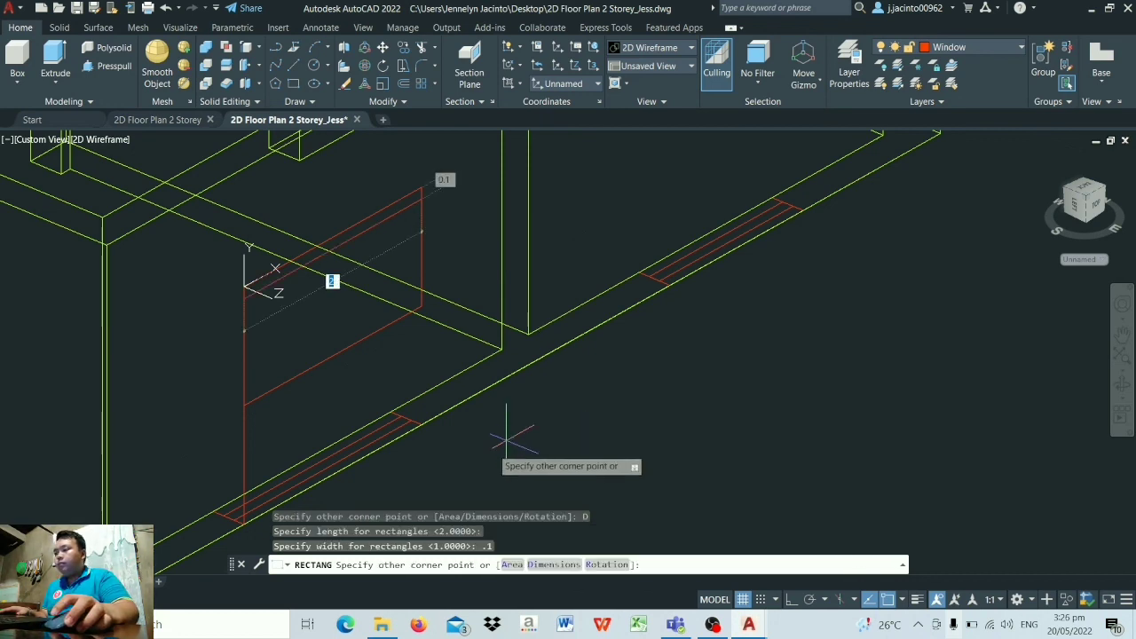